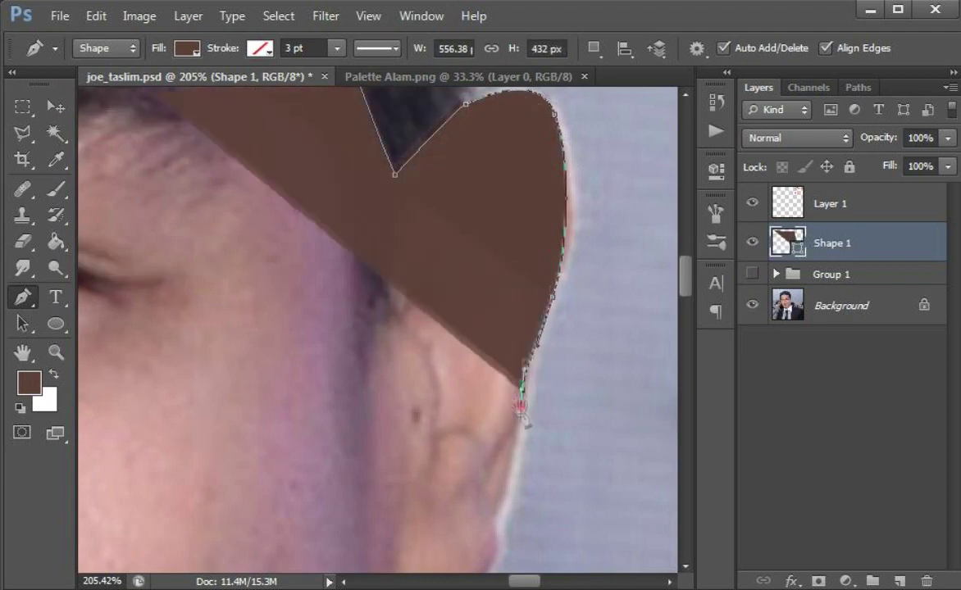
Trace the brown face shape from the right ear down the jaw and neck and along the white shirt collar.
{"action": "left_click_drag", "start_coordinate": [429, 392], "coordinate": [431, 483]}
{"action": "scroll", "coordinate": [457, 215], "scroll_direction": "down", "scroll_amount": 3}
{"action": "scroll", "coordinate": [471, 315], "scroll_direction": "down", "scroll_amount": 3}
{"action": "scroll", "coordinate": [431, 483], "scroll_direction": "down", "scroll_amount": 3}
{"action": "left_click", "coordinate": [328, 544]}
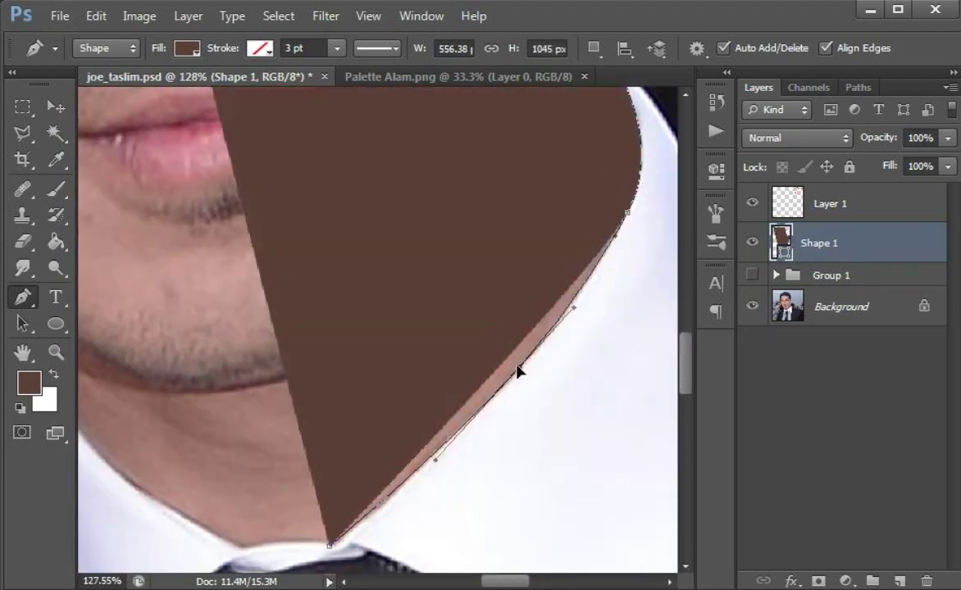
{"action": "scroll", "coordinate": [517, 372], "scroll_direction": "down", "scroll_amount": 3}
{"action": "left_click", "coordinate": [474, 510]}
{"action": "left_click", "coordinate": [342, 420]}
{"action": "left_click", "coordinate": [264, 322]}
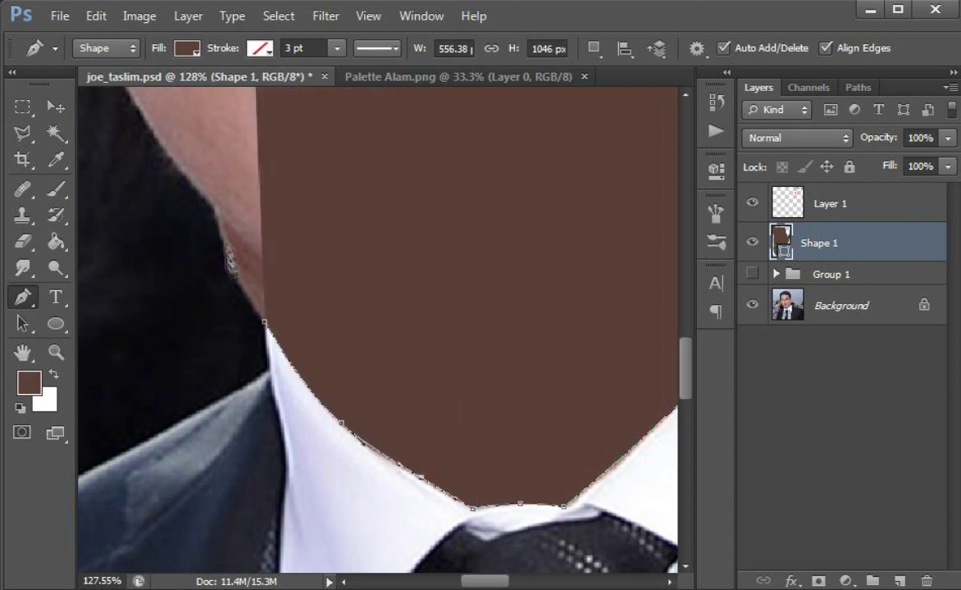
Continue the face shape up the left side of the neck and jaw, following the skin's edge toward the hairline.
{"action": "scroll", "coordinate": [230, 246], "scroll_direction": "up", "scroll_amount": 5}
{"action": "left_click_drag", "start_coordinate": [259, 333], "coordinate": [236, 252]}
{"action": "scroll", "coordinate": [235, 253], "scroll_direction": "up", "scroll_amount": 5}
{"action": "left_click_drag", "start_coordinate": [210, 182], "coordinate": [238, 184]}
{"action": "scroll", "coordinate": [139, 493], "scroll_direction": "down", "scroll_amount": 3}
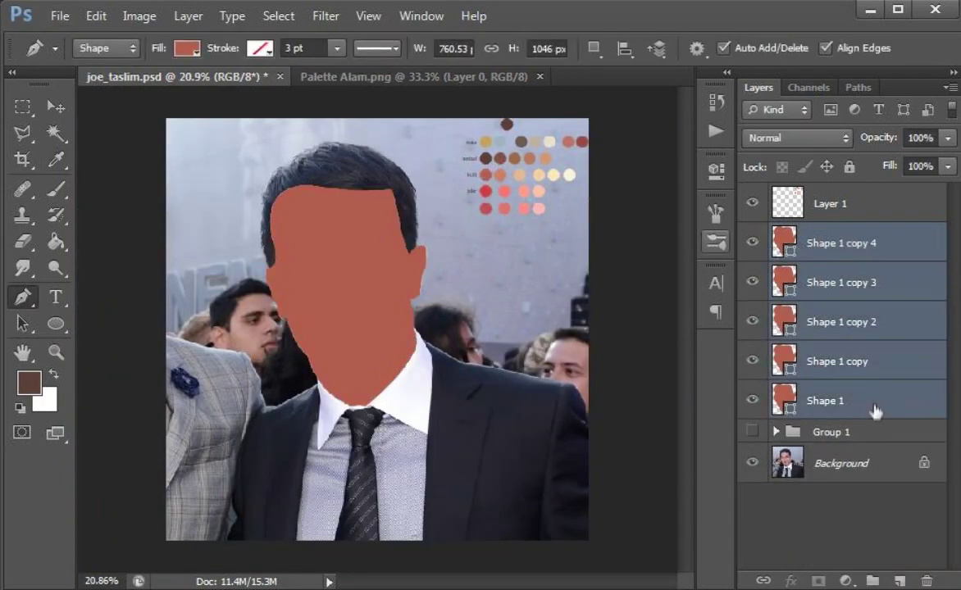
Group the five face shape layers and recolor the lower four with successively lighter skin swatches from the kulit palette row.
{"action": "key", "text": "ctrl+g"}
{"action": "scroll", "coordinate": [525, 172], "scroll_direction": "up", "scroll_amount": 3}
{"action": "left_click", "coordinate": [776, 234]}
{"action": "double_click", "coordinate": [799, 305]}
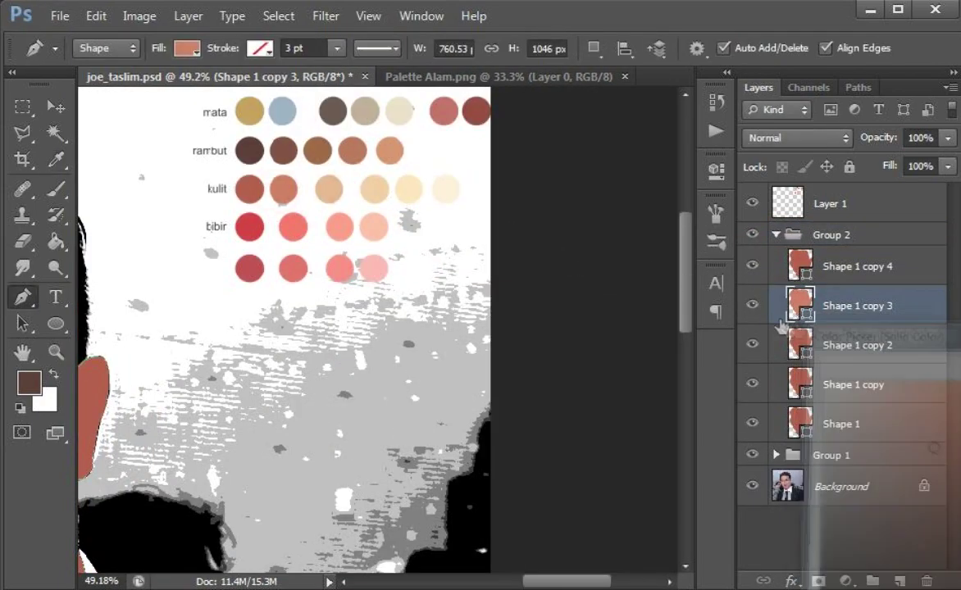
{"action": "left_click", "coordinate": [376, 189]}
{"action": "left_click", "coordinate": [407, 188]}
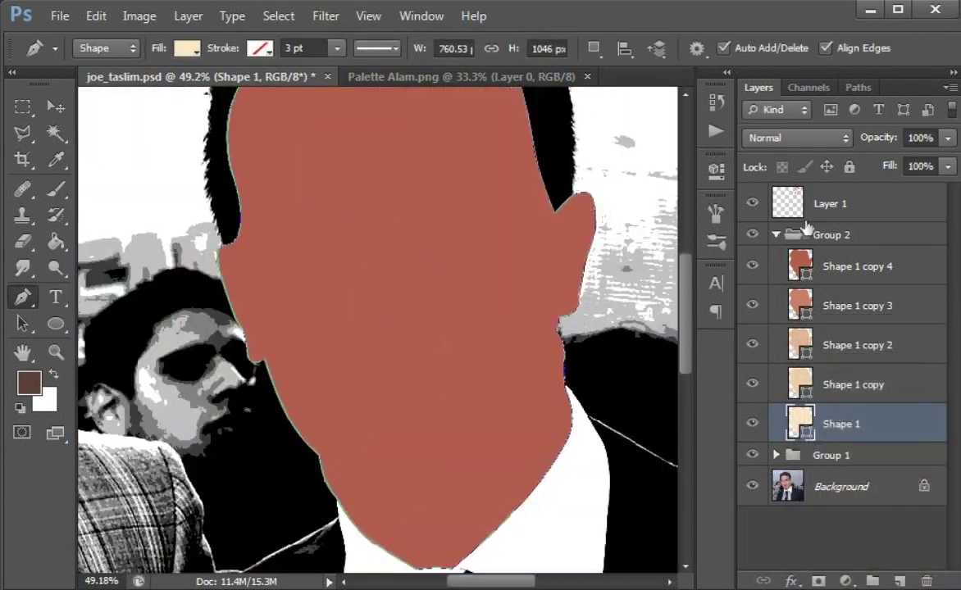
Hide Group 2 and cut the white highlight areas of both cheeks out of the Shape 1 copy layer.
{"action": "left_click", "coordinate": [752, 234]}
{"action": "scroll", "coordinate": [410, 221], "scroll_direction": "up", "scroll_amount": 2}
{"action": "left_click", "coordinate": [853, 385]}
{"action": "scroll", "coordinate": [410, 222], "scroll_direction": "up", "scroll_amount": 1}
{"action": "left_click", "coordinate": [411, 248]}
{"action": "left_click", "coordinate": [628, 223]}
{"action": "left_click_drag", "start_coordinate": [548, 402], "coordinate": [465, 336]}
{"action": "left_click_drag", "start_coordinate": [527, 422], "coordinate": [704, 300]}
{"action": "left_click", "coordinate": [407, 141]}
{"action": "left_click", "coordinate": [284, 198]}
{"action": "left_click", "coordinate": [382, 354]}
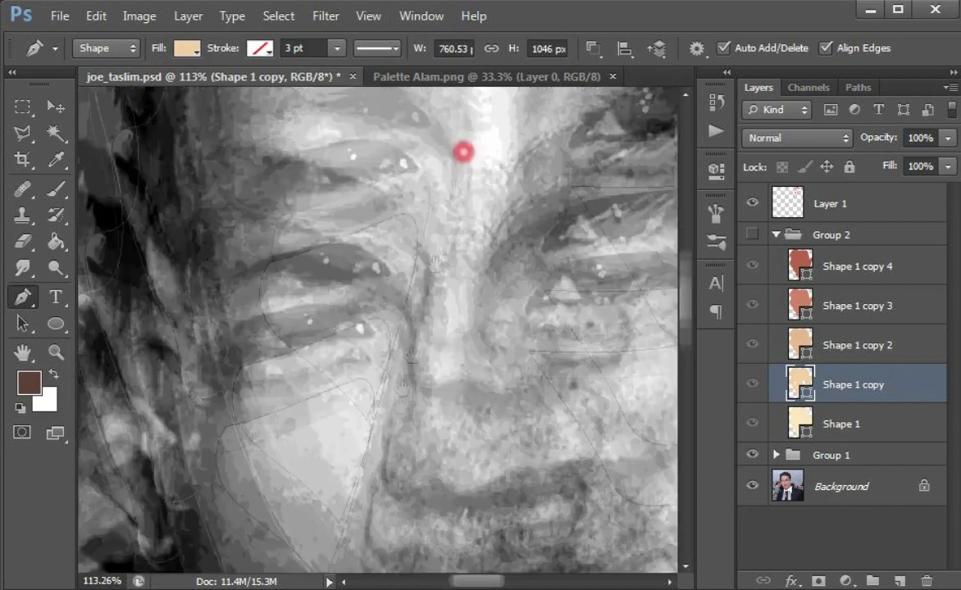
Trace the nose highlight on Shape 1 copy, from between the eyebrows down around the tip and back up the bridge.
{"action": "left_click", "coordinate": [397, 269]}
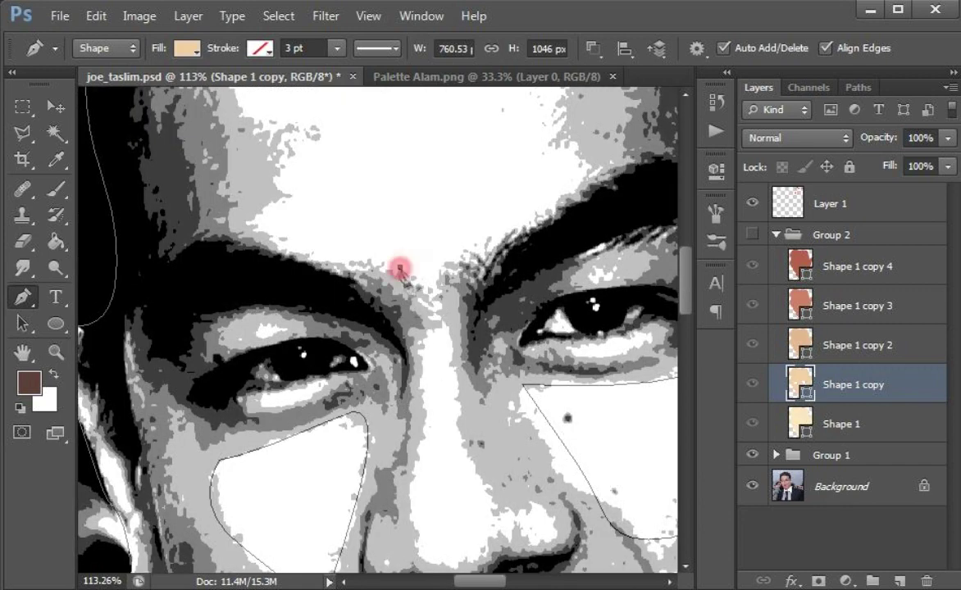
{"action": "scroll", "coordinate": [397, 268], "scroll_direction": "down", "scroll_amount": 2}
{"action": "left_click", "coordinate": [406, 327]}
{"action": "left_click", "coordinate": [452, 468]}
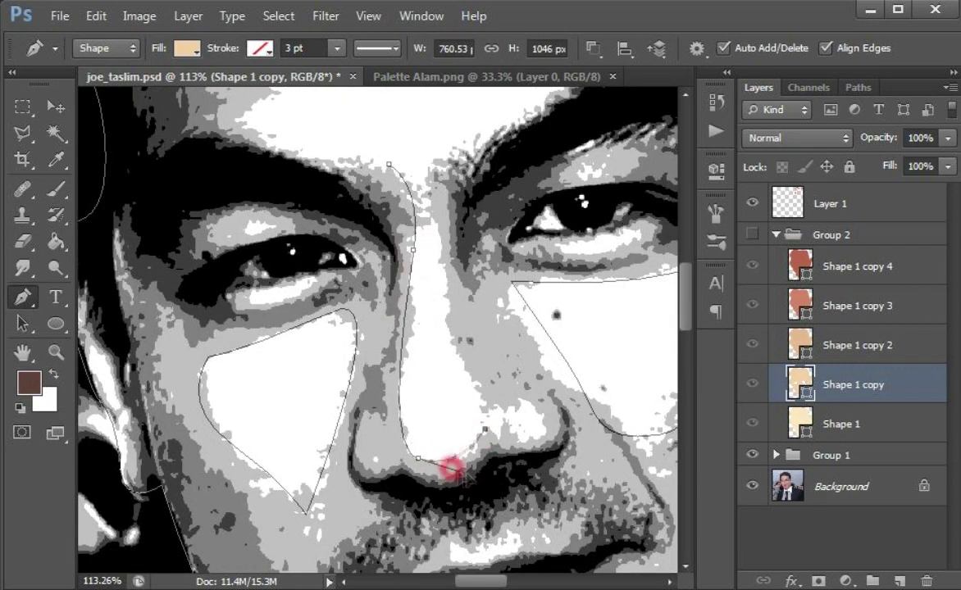
{"action": "left_click", "coordinate": [489, 409]}
{"action": "left_click", "coordinate": [445, 294]}
{"action": "left_click", "coordinate": [425, 160]}
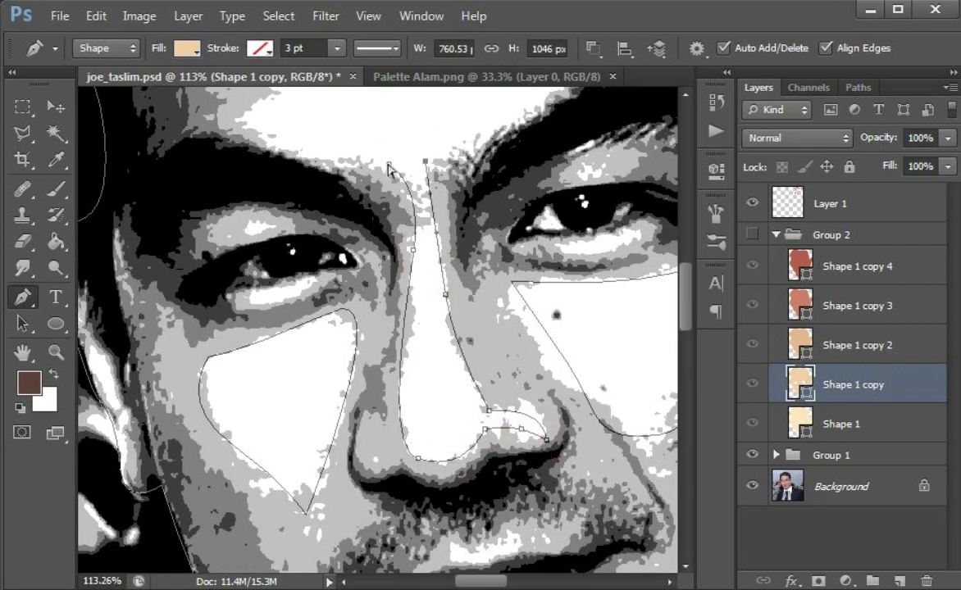
Cut the large white forehead highlight above the eyebrows out of Shape 1 copy with a closed curved path.
{"action": "scroll", "coordinate": [394, 180], "scroll_direction": "up", "scroll_amount": 3}
{"action": "left_click", "coordinate": [217, 327]}
{"action": "left_click", "coordinate": [561, 265]}
{"action": "scroll", "coordinate": [492, 287], "scroll_direction": "up", "scroll_amount": 2}
{"action": "left_click_drag", "start_coordinate": [521, 328], "coordinate": [530, 261]}
{"action": "scroll", "coordinate": [471, 161], "scroll_direction": "up", "scroll_amount": 4}
{"action": "scroll", "coordinate": [471, 161], "scroll_direction": "down", "scroll_amount": 3}
{"action": "left_click", "coordinate": [273, 408]}
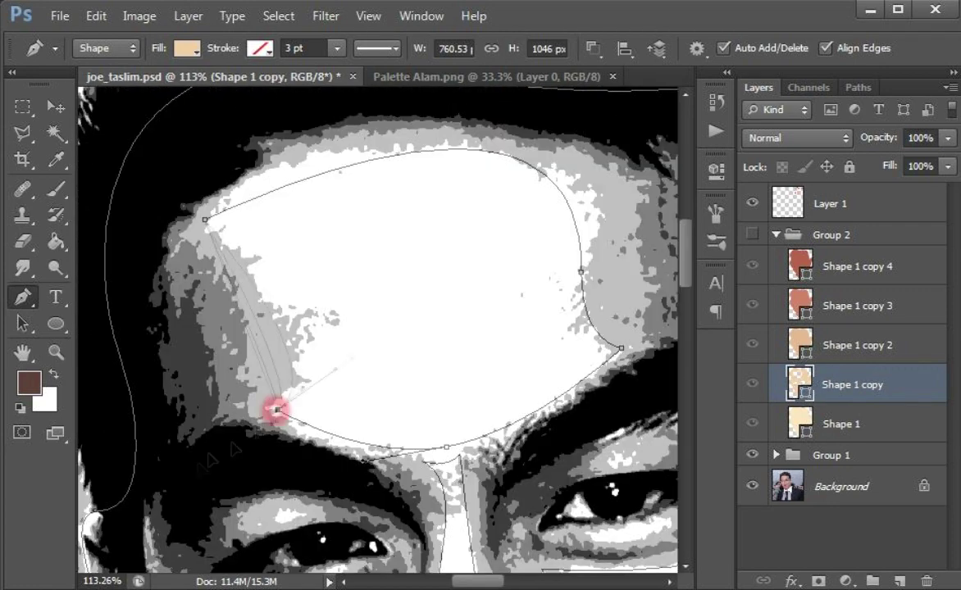
Cut out the highlights around the right eye on Shape 1 copy: the lower-lid crescent, the eye white and the upper eyelid.
{"action": "scroll", "coordinate": [369, 328], "scroll_direction": "down", "scroll_amount": 3}
{"action": "scroll", "coordinate": [463, 334], "scroll_direction": "up", "scroll_amount": 2}
{"action": "left_click", "coordinate": [564, 312]}
{"action": "left_click_drag", "start_coordinate": [418, 326], "coordinate": [402, 329]}
{"action": "scroll", "coordinate": [418, 327], "scroll_direction": "up", "scroll_amount": 2}
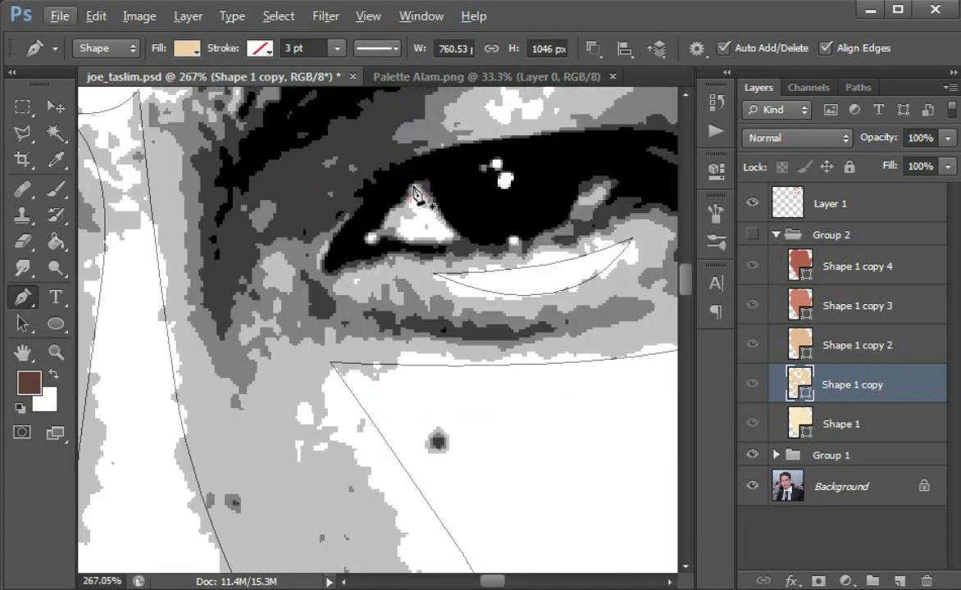
{"action": "scroll", "coordinate": [468, 126], "scroll_direction": "up", "scroll_amount": 3}
{"action": "left_click", "coordinate": [350, 273]}
{"action": "left_click_drag", "start_coordinate": [446, 260], "coordinate": [506, 280]}
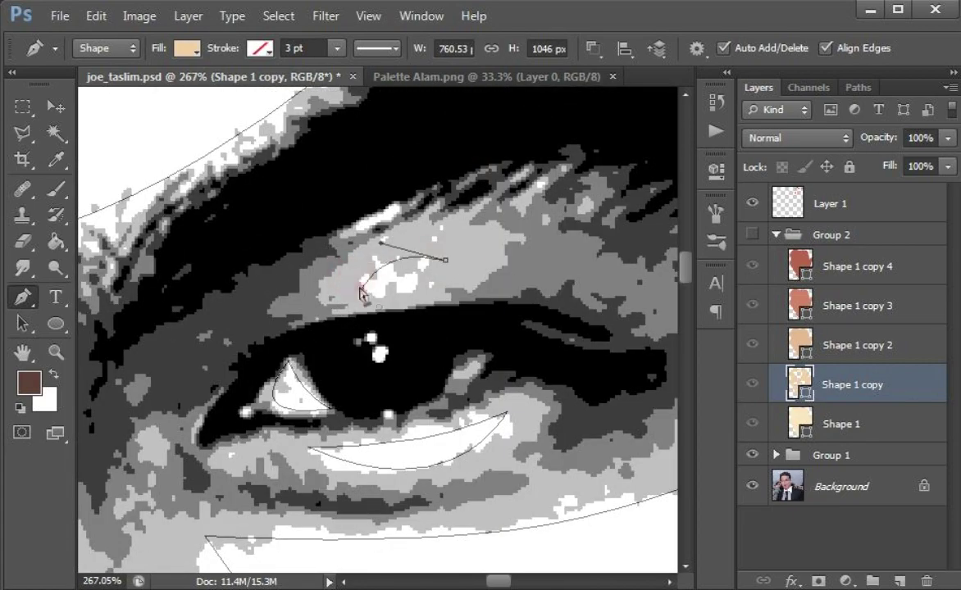
Cut out the white highlights below the left eye and on both ears on Shape 1 copy.
{"action": "scroll", "coordinate": [361, 291], "scroll_direction": "down", "scroll_amount": 5}
{"action": "scroll", "coordinate": [293, 408], "scroll_direction": "up", "scroll_amount": 3}
{"action": "scroll", "coordinate": [378, 328], "scroll_direction": "up", "scroll_amount": 4}
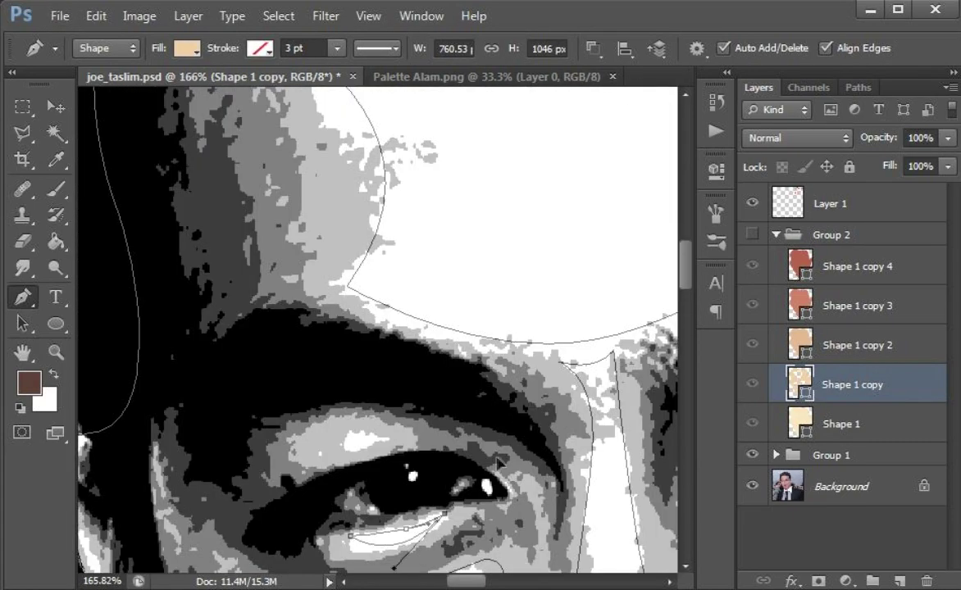
{"action": "left_click_drag", "start_coordinate": [93, 443], "coordinate": [271, 148]}
{"action": "left_click_drag", "start_coordinate": [365, 289], "coordinate": [280, 125]}
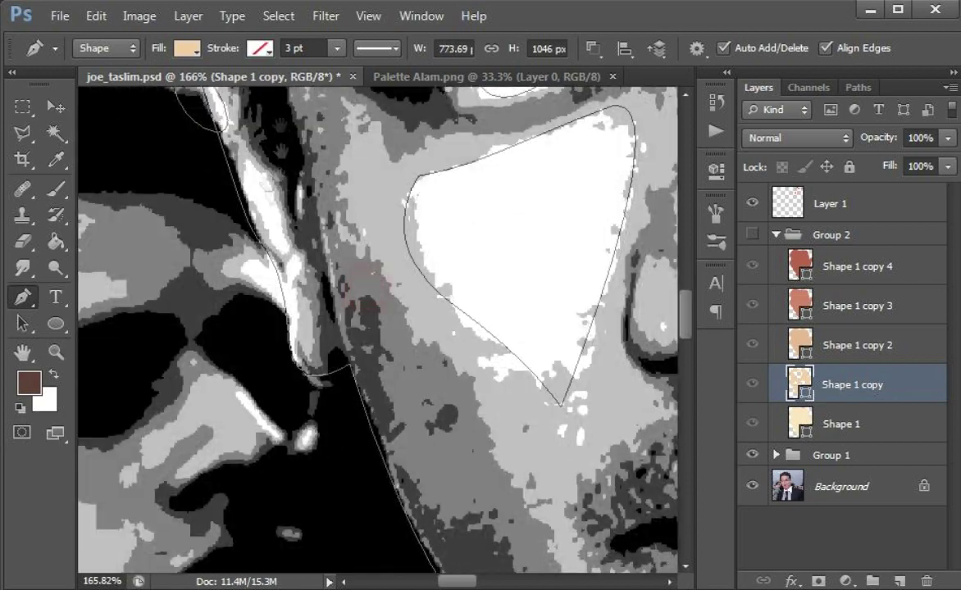
{"action": "left_click_drag", "start_coordinate": [271, 164], "coordinate": [402, 369]}
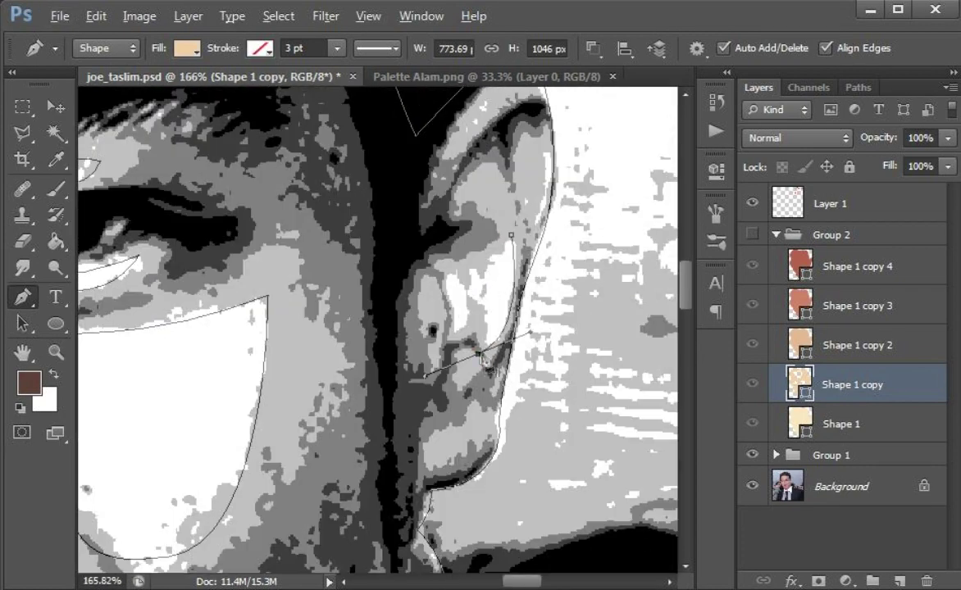
Cut the leaf-shaped chin highlight below the lower lip out of Shape 1 copy.
{"action": "scroll", "coordinate": [401, 354], "scroll_direction": "down", "scroll_amount": 4}
{"action": "scroll", "coordinate": [401, 354], "scroll_direction": "up", "scroll_amount": 2}
{"action": "left_click", "coordinate": [319, 362]}
{"action": "left_click_drag", "start_coordinate": [548, 326], "coordinate": [640, 352]}
{"action": "left_click", "coordinate": [328, 380]}
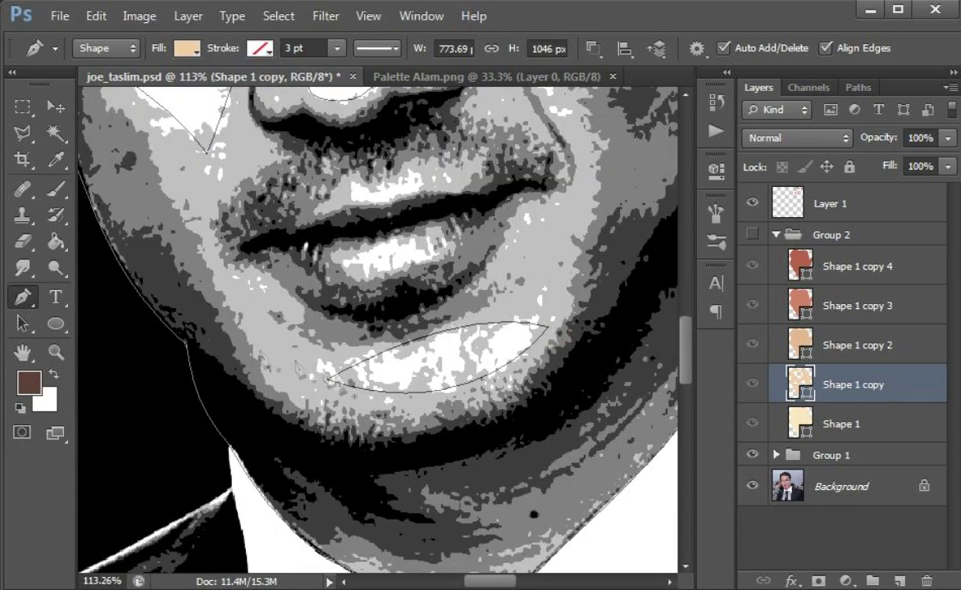
Hide the Shape 1 copy 4, copy 3 and copy 2 layers, and trace the white highlight above the upper lip on Shape 1 copy.
{"action": "scroll", "coordinate": [331, 384], "scroll_direction": "down", "scroll_amount": 5}
{"action": "left_click", "coordinate": [752, 266]}
{"action": "left_click", "coordinate": [752, 306]}
{"action": "left_click", "coordinate": [752, 345]}
{"action": "scroll", "coordinate": [373, 299], "scroll_direction": "up", "scroll_amount": 6}
{"action": "scroll", "coordinate": [370, 299], "scroll_direction": "up", "scroll_amount": 2}
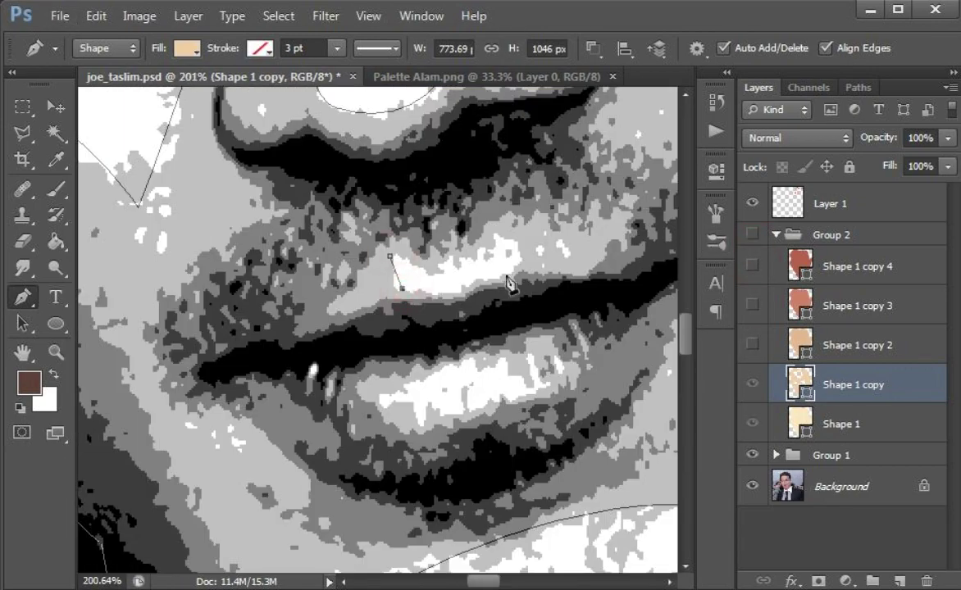
{"action": "scroll", "coordinate": [402, 263], "scroll_direction": "down", "scroll_amount": 8}
{"action": "scroll", "coordinate": [585, 359], "scroll_direction": "up", "scroll_amount": 4}
On Shape 1 copy 2, cut out the light crescent of neck skin along the shirt collar.
{"action": "left_click", "coordinate": [853, 345]}
{"action": "scroll", "coordinate": [586, 359], "scroll_direction": "down", "scroll_amount": 2}
{"action": "scroll", "coordinate": [586, 359], "scroll_direction": "down", "scroll_amount": 2}
{"action": "scroll", "coordinate": [585, 359], "scroll_direction": "up", "scroll_amount": 2}
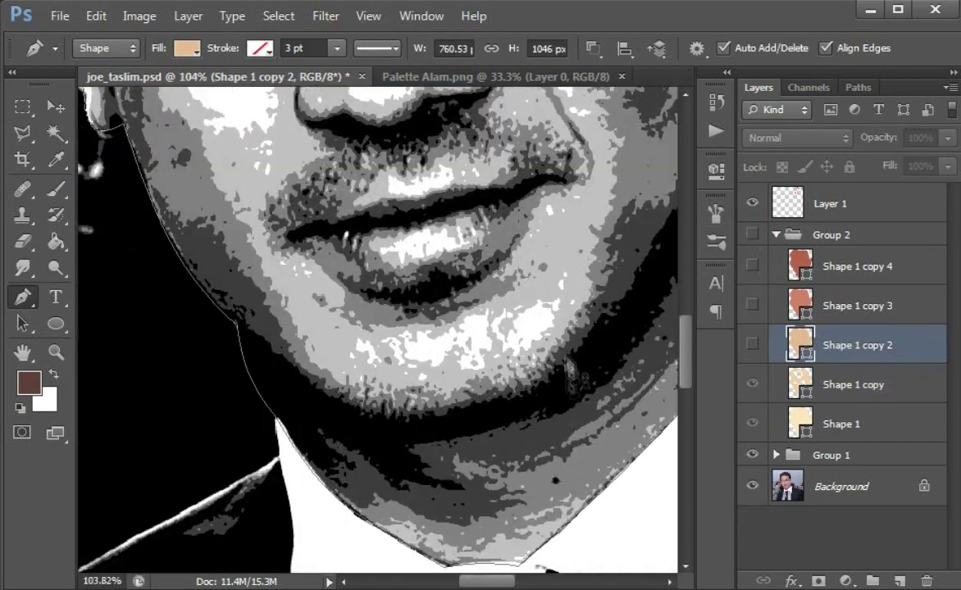
{"action": "scroll", "coordinate": [606, 312], "scroll_direction": "down", "scroll_amount": 3}
{"action": "left_click", "coordinate": [621, 291]}
{"action": "left_click_drag", "start_coordinate": [321, 383], "coordinate": [87, 325]}
{"action": "left_click", "coordinate": [407, 450]}
Trace the light facial area on Shape 1 copy 2 from the right cheek around the chin and up to the left eye.
{"action": "scroll", "coordinate": [463, 446], "scroll_direction": "up", "scroll_amount": 3}
{"action": "left_click", "coordinate": [511, 307]}
{"action": "scroll", "coordinate": [511, 307], "scroll_direction": "up", "scroll_amount": 3}
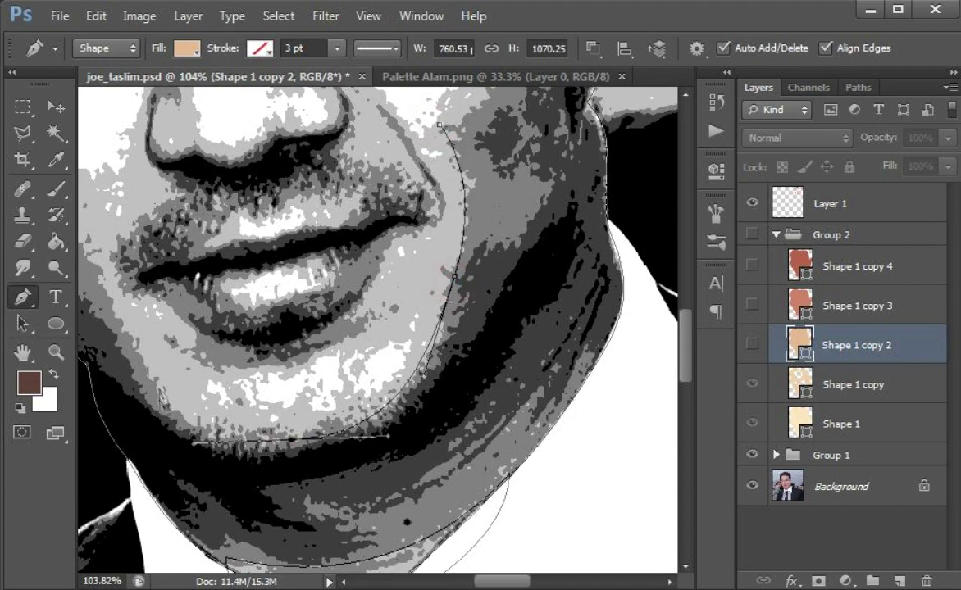
{"action": "scroll", "coordinate": [326, 426], "scroll_direction": "left", "scroll_amount": 3}
{"action": "scroll", "coordinate": [327, 426], "scroll_direction": "up", "scroll_amount": 3}
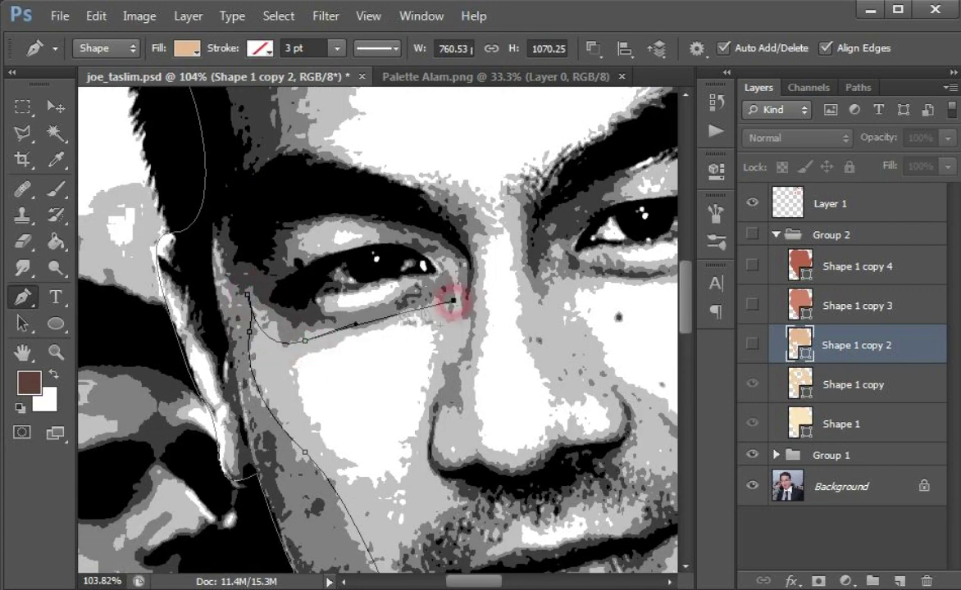
Continue the light-area path under the left eye, around its inner corner and down the left side of the nose.
{"action": "left_click_drag", "start_coordinate": [453, 302], "coordinate": [455, 298]}
{"action": "scroll", "coordinate": [455, 298], "scroll_direction": "up", "scroll_amount": 2}
{"action": "left_click", "coordinate": [462, 433]}
{"action": "scroll", "coordinate": [461, 433], "scroll_direction": "down", "scroll_amount": 3}
{"action": "left_click_drag", "start_coordinate": [409, 388], "coordinate": [414, 461]}
{"action": "scroll", "coordinate": [465, 357], "scroll_direction": "down", "scroll_amount": 2}
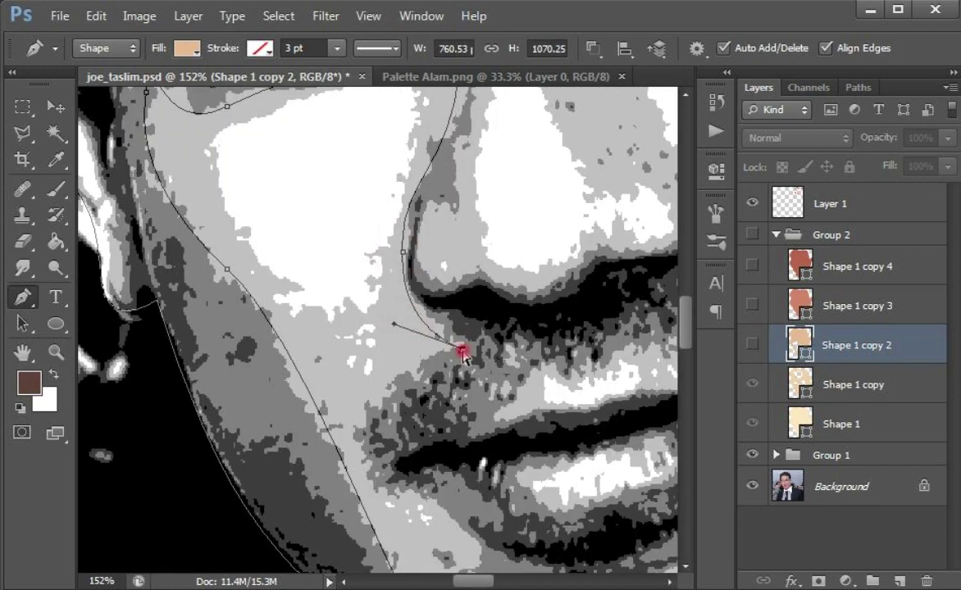
Extend the light-area path around the left mouth corner, below the lower lip and up along the right smile line.
{"action": "scroll", "coordinate": [462, 351], "scroll_direction": "down", "scroll_amount": 3}
{"action": "scroll", "coordinate": [423, 393], "scroll_direction": "down", "scroll_amount": 2}
{"action": "left_click", "coordinate": [422, 393]}
{"action": "scroll", "coordinate": [300, 358], "scroll_direction": "right", "scroll_amount": 2}
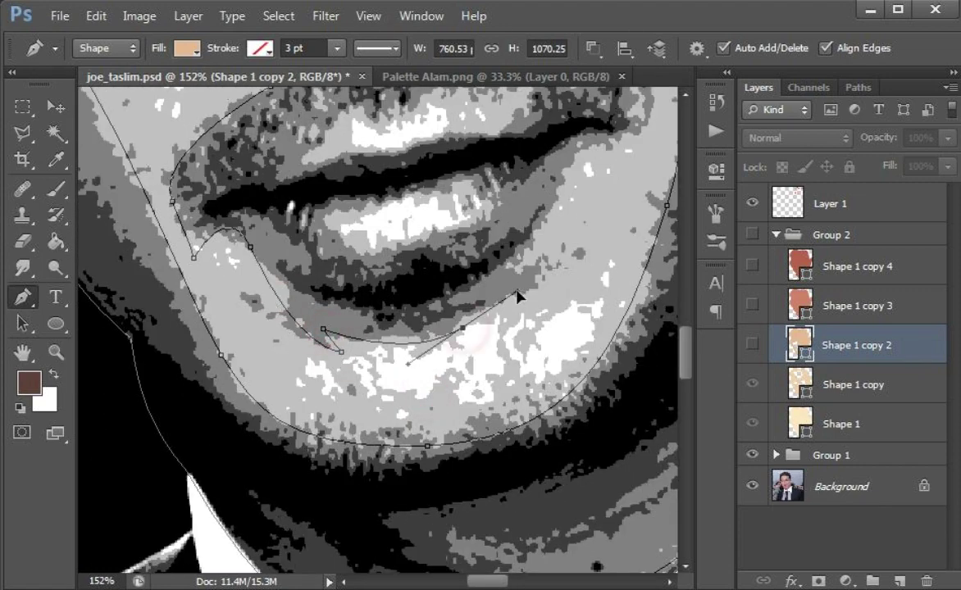
{"action": "scroll", "coordinate": [536, 274], "scroll_direction": "down", "scroll_amount": 2}
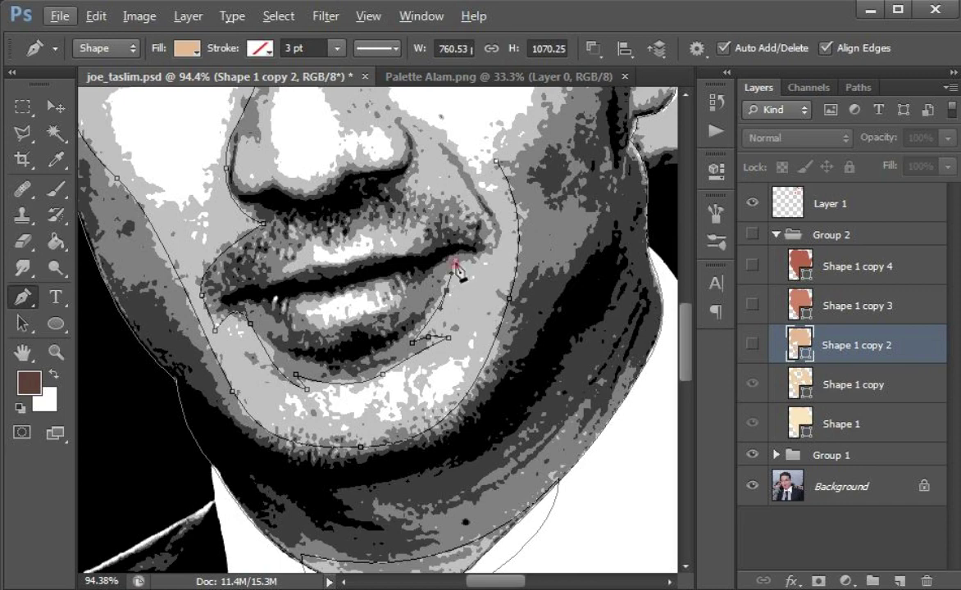
{"action": "scroll", "coordinate": [457, 269], "scroll_direction": "up", "scroll_amount": 2}
{"action": "scroll", "coordinate": [365, 171], "scroll_direction": "up", "scroll_amount": 2}
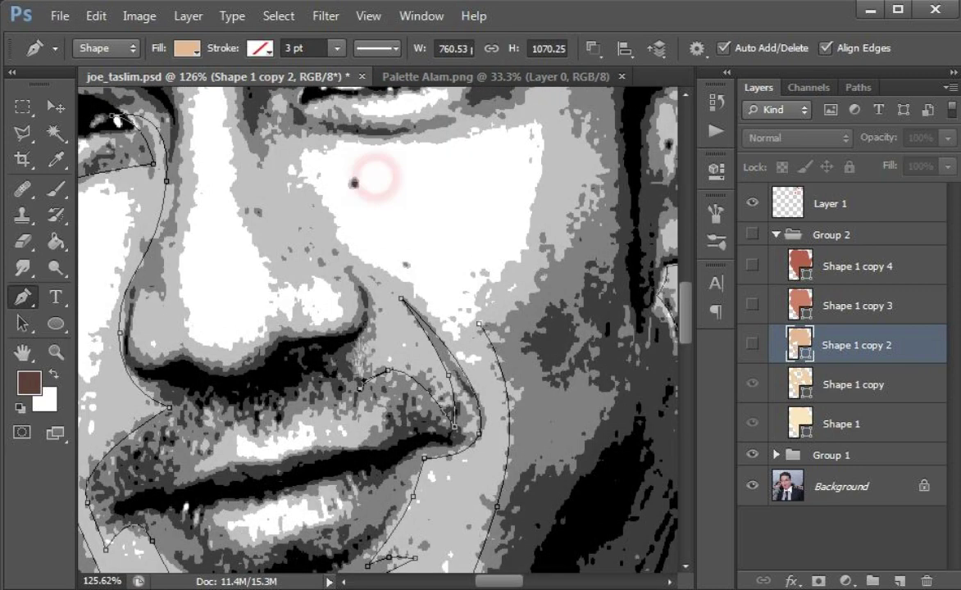
Trace the light-area path around the right nostril, along the nose base and up the bridge to the left eyebrow.
{"action": "left_click_drag", "start_coordinate": [328, 339], "coordinate": [283, 346]}
{"action": "left_click_drag", "start_coordinate": [383, 336], "coordinate": [444, 285]}
{"action": "left_click", "coordinate": [321, 287]}
{"action": "left_click_drag", "start_coordinate": [242, 334], "coordinate": [211, 340]}
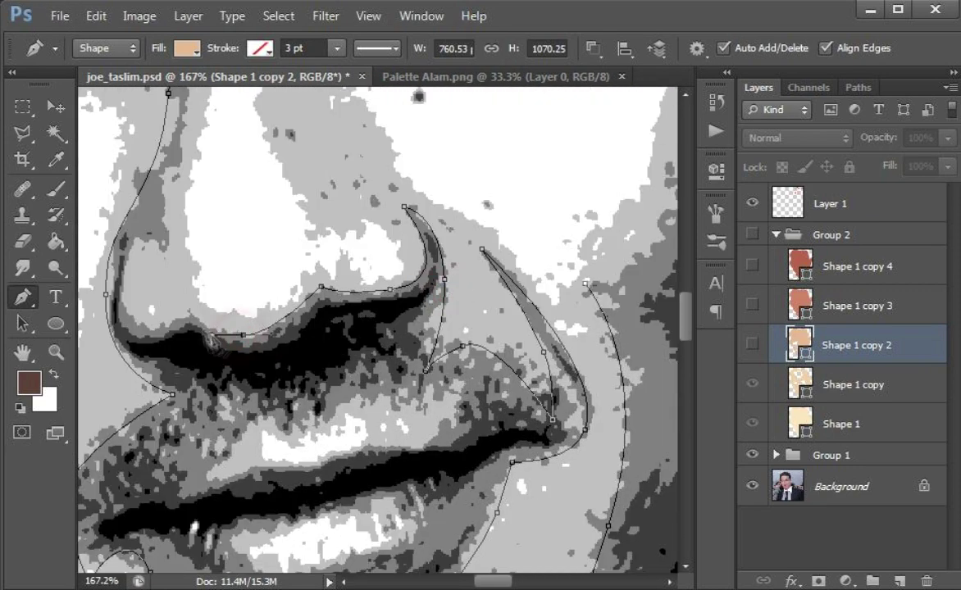
{"action": "scroll", "coordinate": [131, 270], "scroll_direction": "up", "scroll_amount": 6}
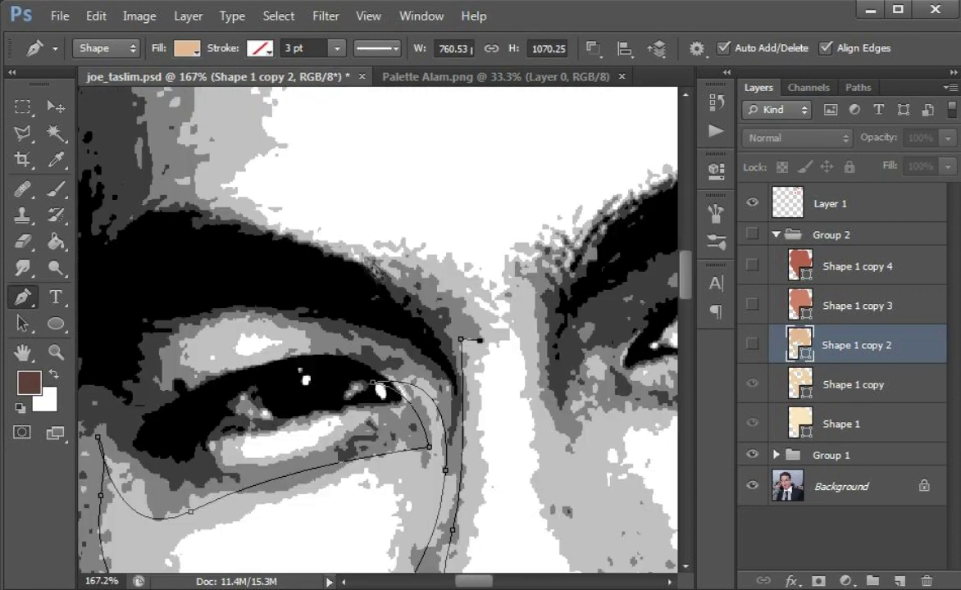
Carry the light-area path over the left eyebrow, around the forehead and along the upper edge of the right eyebrow.
{"action": "scroll", "coordinate": [187, 177], "scroll_direction": "down", "scroll_amount": 2}
{"action": "left_click", "coordinate": [119, 227]}
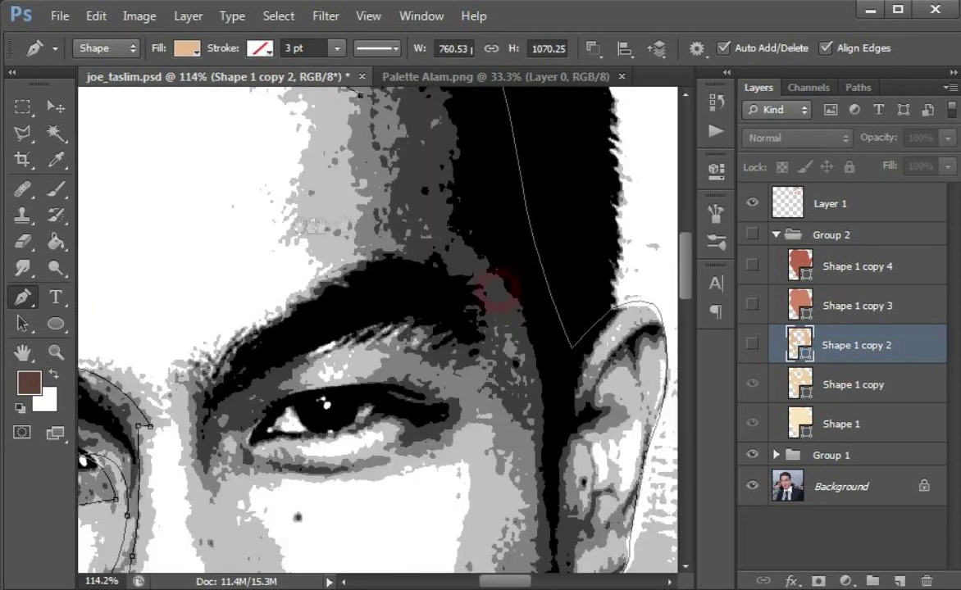
{"action": "left_click", "coordinate": [429, 342]}
{"action": "scroll", "coordinate": [287, 303], "scroll_direction": "down", "scroll_amount": 2}
Trace beneath the right eye and down the outer cheek to close the light-area path, and preview the result with Group 2 shown.
{"action": "left_click_drag", "start_coordinate": [285, 305], "coordinate": [278, 375]}
{"action": "left_click_drag", "start_coordinate": [399, 391], "coordinate": [488, 375]}
{"action": "scroll", "coordinate": [483, 361], "scroll_direction": "down", "scroll_amount": 2}
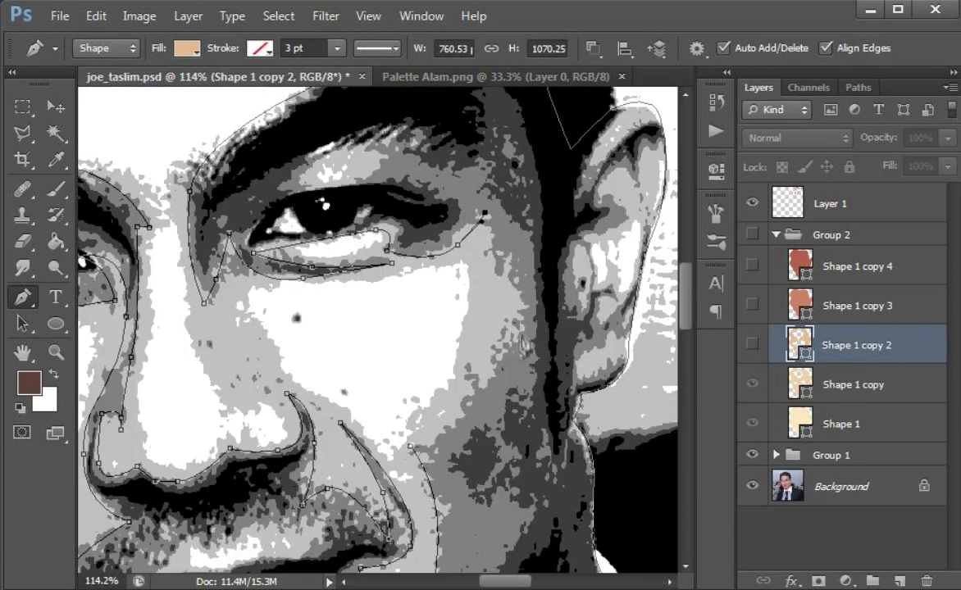
{"action": "scroll", "coordinate": [483, 361], "scroll_direction": "down", "scroll_amount": 2}
{"action": "left_click", "coordinate": [753, 235]}
{"action": "left_click", "coordinate": [753, 235]}
Cut the light areas of the left upper eyelid and the left ear out of Shape 1 copy 2.
{"action": "scroll", "coordinate": [471, 263], "scroll_direction": "up", "scroll_amount": 3}
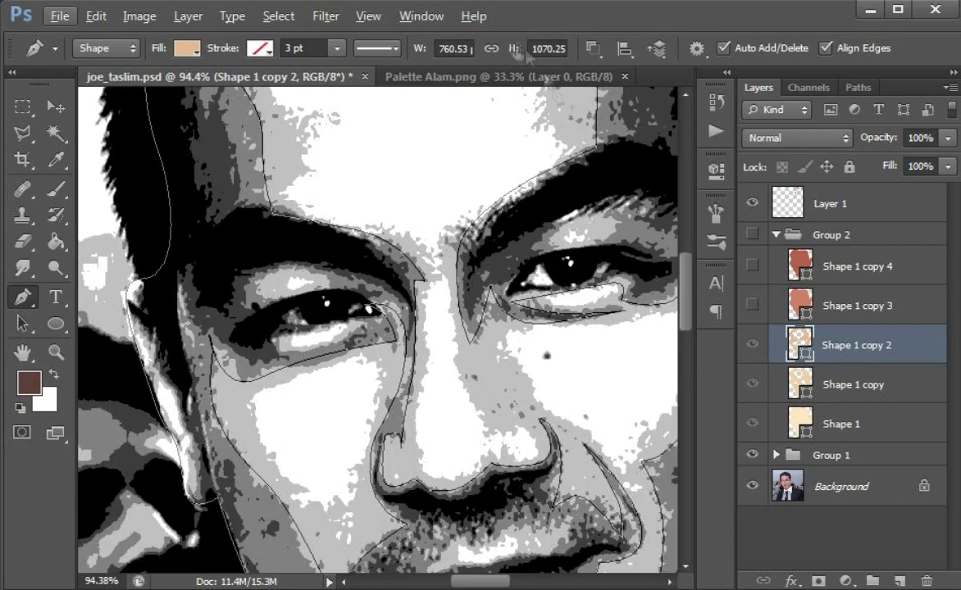
{"action": "scroll", "coordinate": [191, 282], "scroll_direction": "left", "scroll_amount": 5}
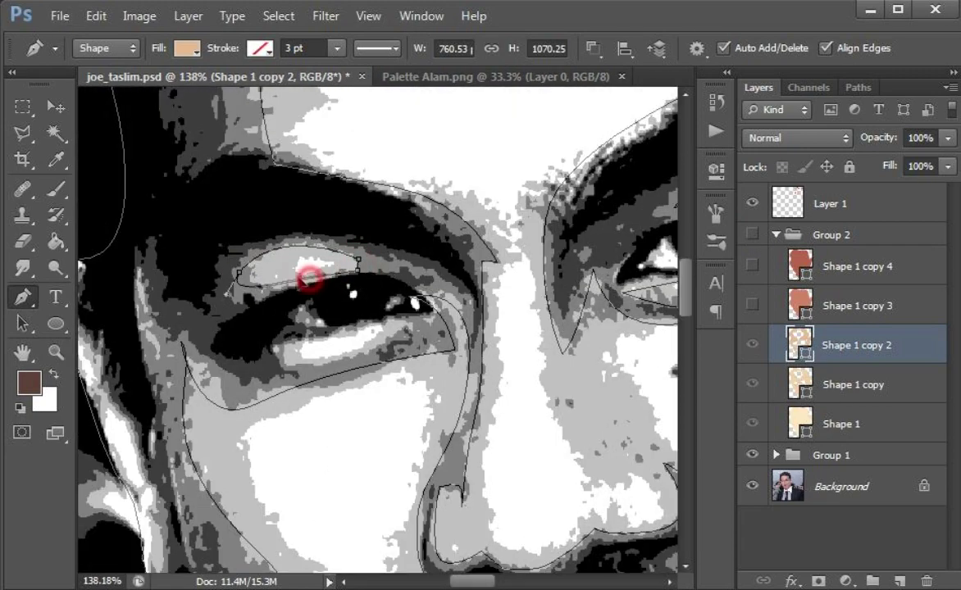
{"action": "scroll", "coordinate": [229, 160], "scroll_direction": "up", "scroll_amount": 1}
{"action": "scroll", "coordinate": [273, 320], "scroll_direction": "down", "scroll_amount": 3}
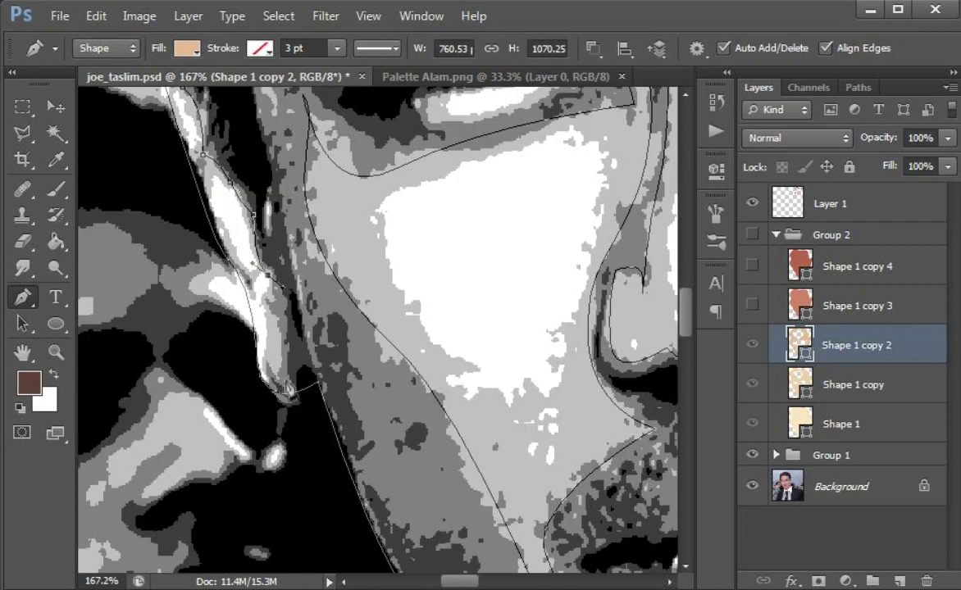
{"action": "scroll", "coordinate": [273, 320], "scroll_direction": "down", "scroll_amount": 3}
Cut out the light area of the right ear on Shape 1 copy 2, following the outer rim, inner folds and lobe.
{"action": "scroll", "coordinate": [316, 260], "scroll_direction": "right", "scroll_amount": 3}
{"action": "scroll", "coordinate": [191, 217], "scroll_direction": "up", "scroll_amount": 4}
{"action": "left_click", "coordinate": [366, 176]}
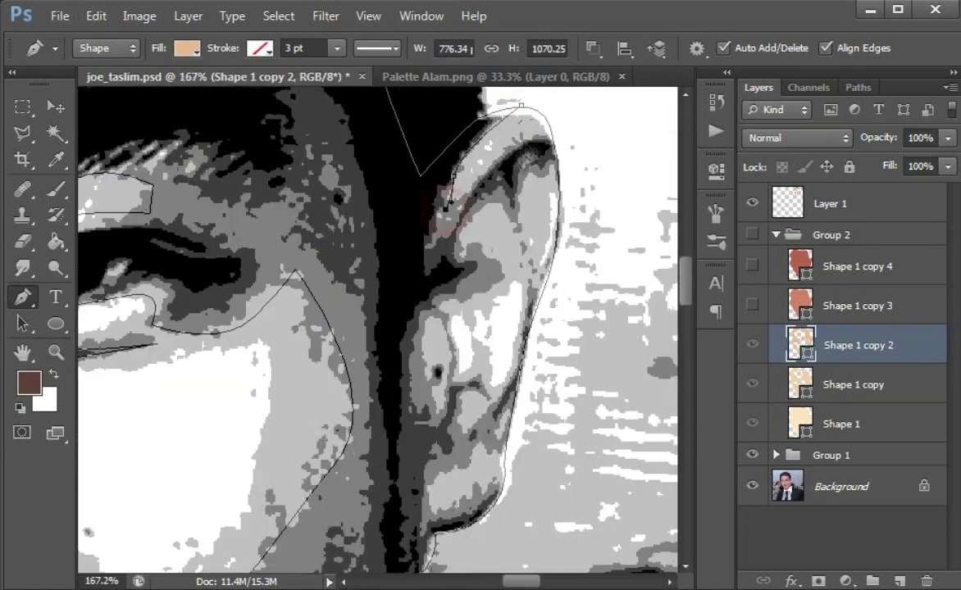
{"action": "left_click", "coordinate": [562, 186]}
{"action": "left_click_drag", "start_coordinate": [510, 215], "coordinate": [524, 240]}
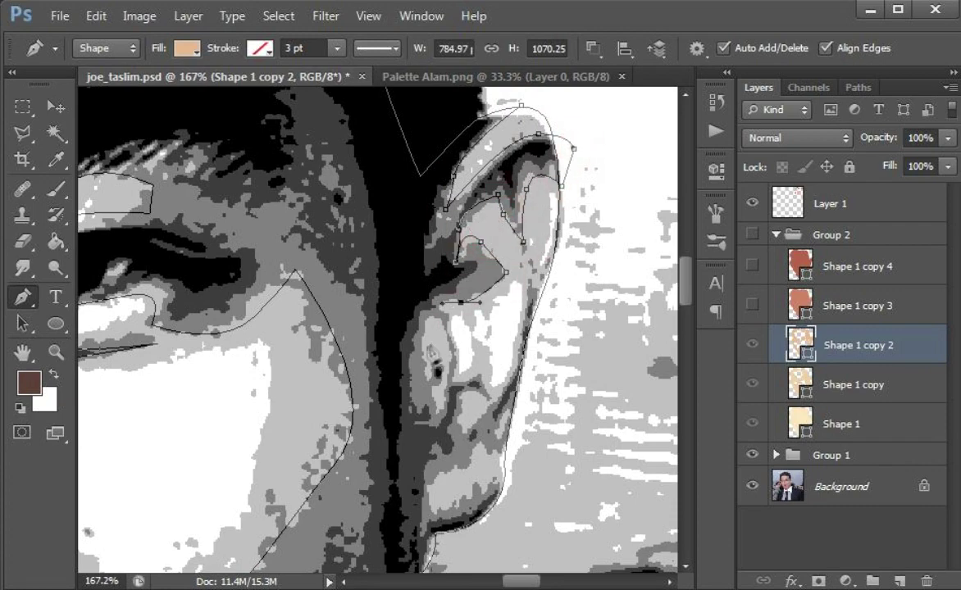
{"action": "left_click_drag", "start_coordinate": [505, 430], "coordinate": [470, 459]}
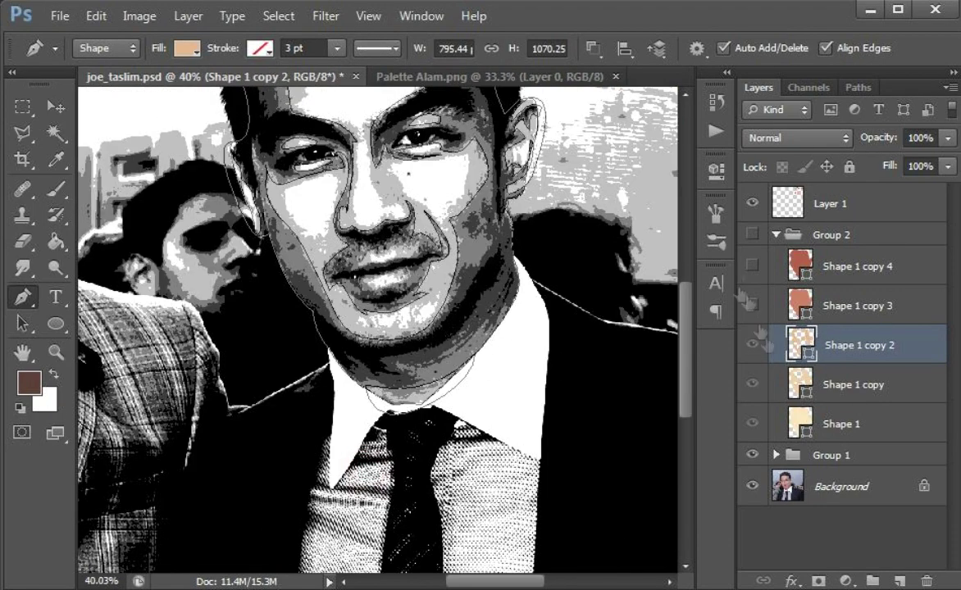
Cut the light area of the neck out of Shape 1 copy 3, following the shadow edges below the chin.
{"action": "left_click", "coordinate": [853, 305]}
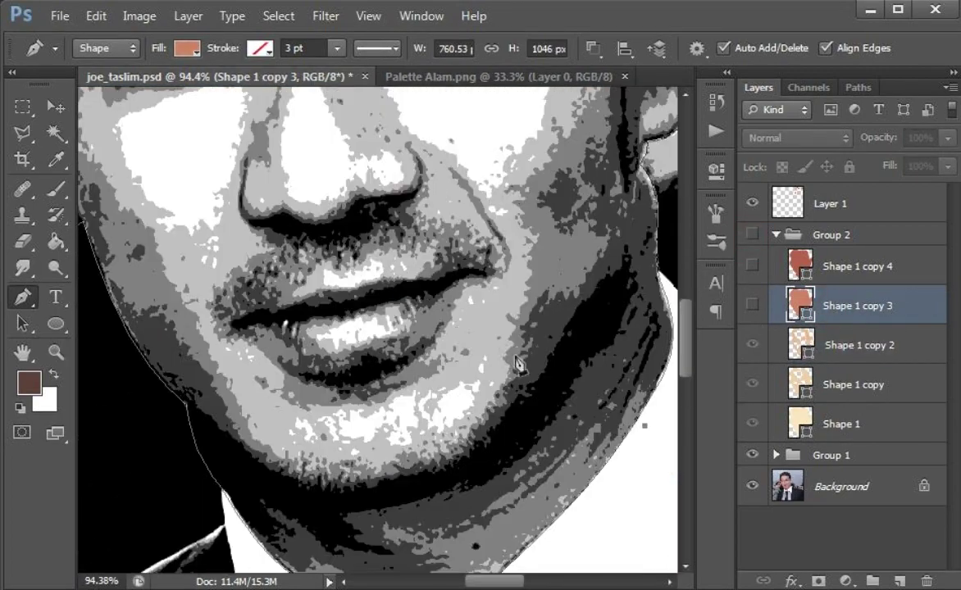
{"action": "left_click_drag", "start_coordinate": [517, 365], "coordinate": [459, 307]}
{"action": "left_click", "coordinate": [552, 342]}
{"action": "left_click_drag", "start_coordinate": [330, 436], "coordinate": [397, 445]}
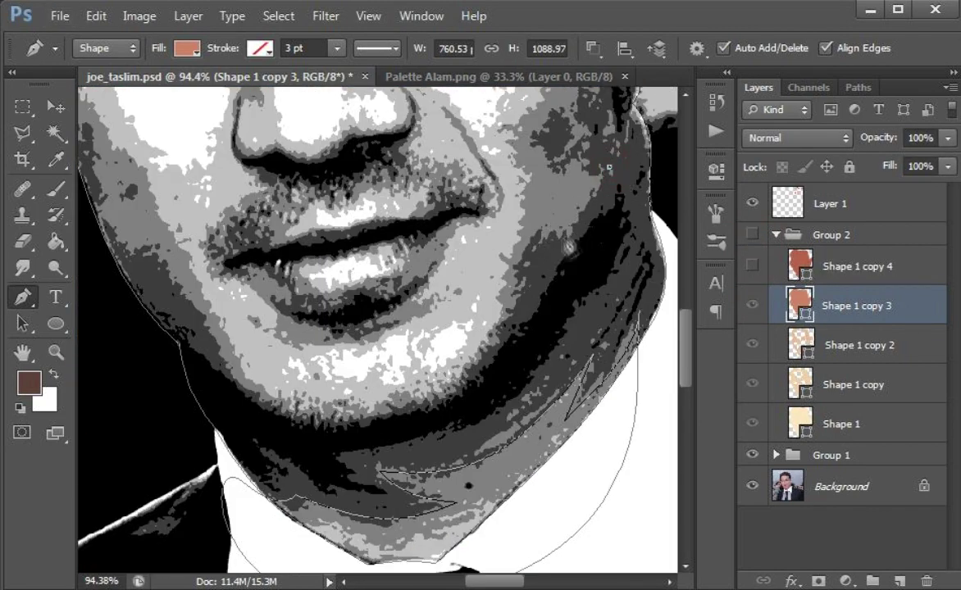
Trace the face's light-area path on Shape 1 copy 3 along the jawline and up the left cheek to beneath the left eye.
{"action": "scroll", "coordinate": [150, 236], "scroll_direction": "up", "scroll_amount": 3}
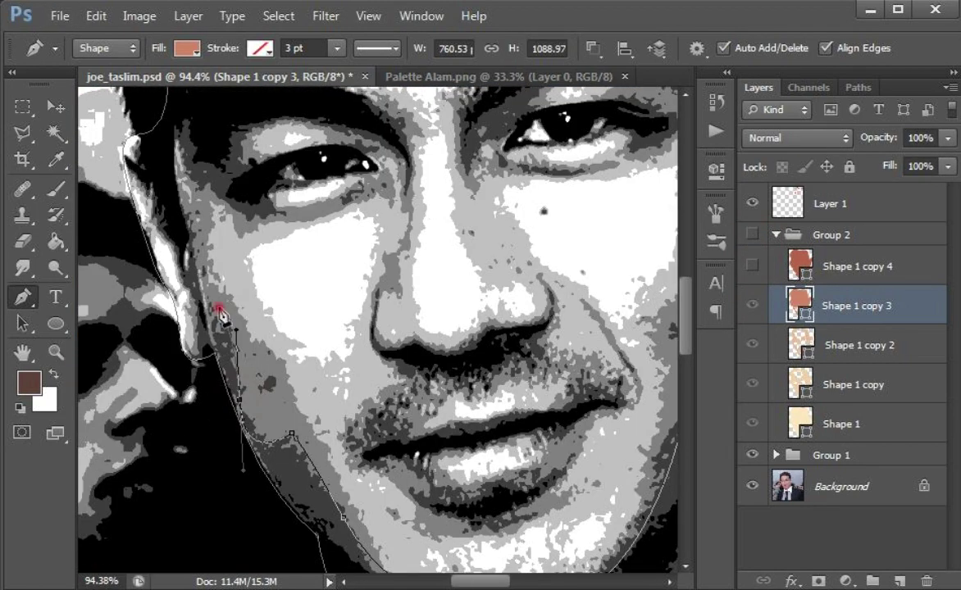
{"action": "scroll", "coordinate": [220, 344], "scroll_direction": "up", "scroll_amount": 2}
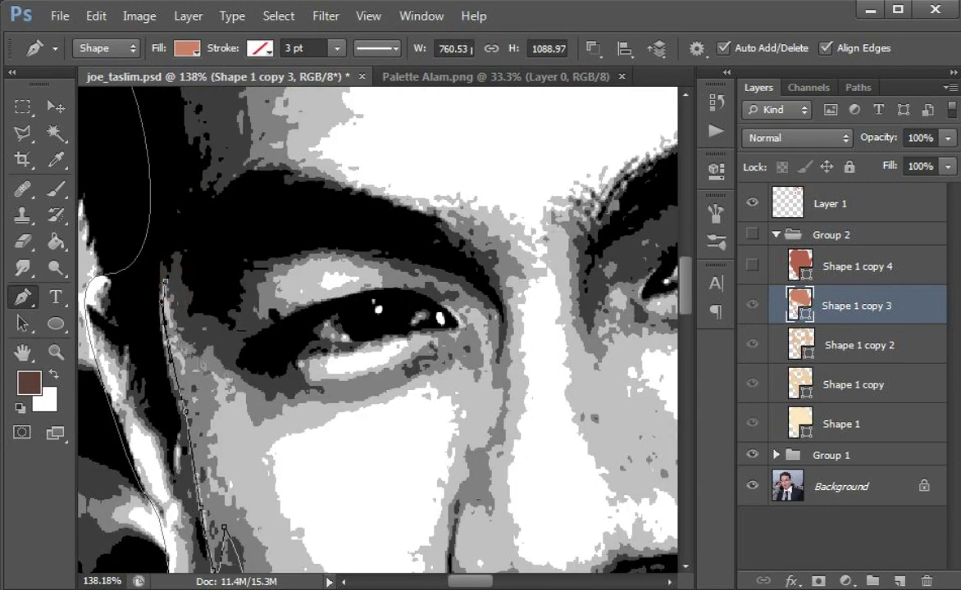
{"action": "left_click_drag", "start_coordinate": [320, 392], "coordinate": [325, 397]}
{"action": "scroll", "coordinate": [328, 385], "scroll_direction": "up", "scroll_amount": 2}
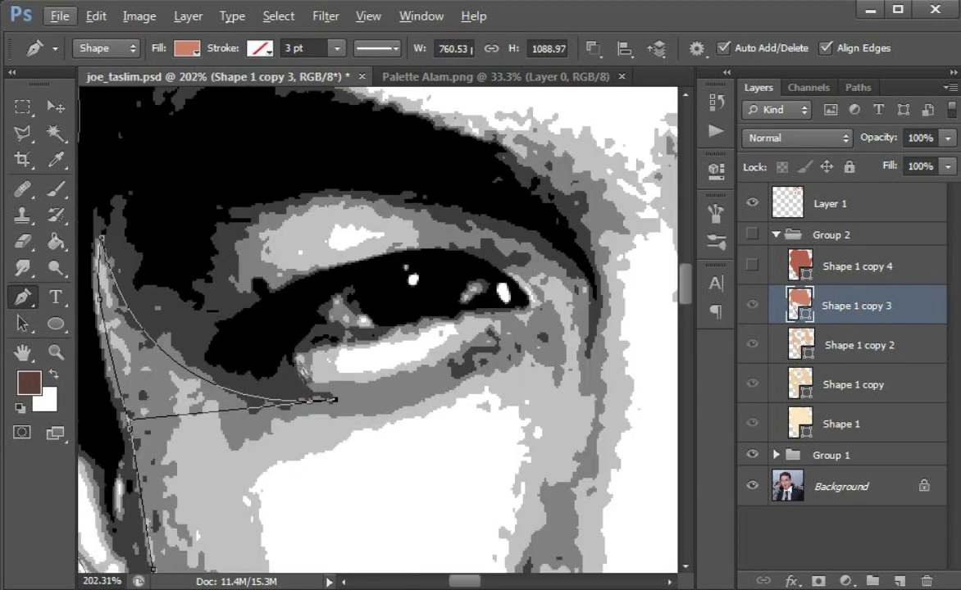
Carry the light-area path around the left eye and upper eyelid, then along the upper edge of the left eyebrow.
{"action": "left_click_drag", "start_coordinate": [239, 281], "coordinate": [234, 241]}
{"action": "scroll", "coordinate": [571, 256], "scroll_direction": "down", "scroll_amount": 2}
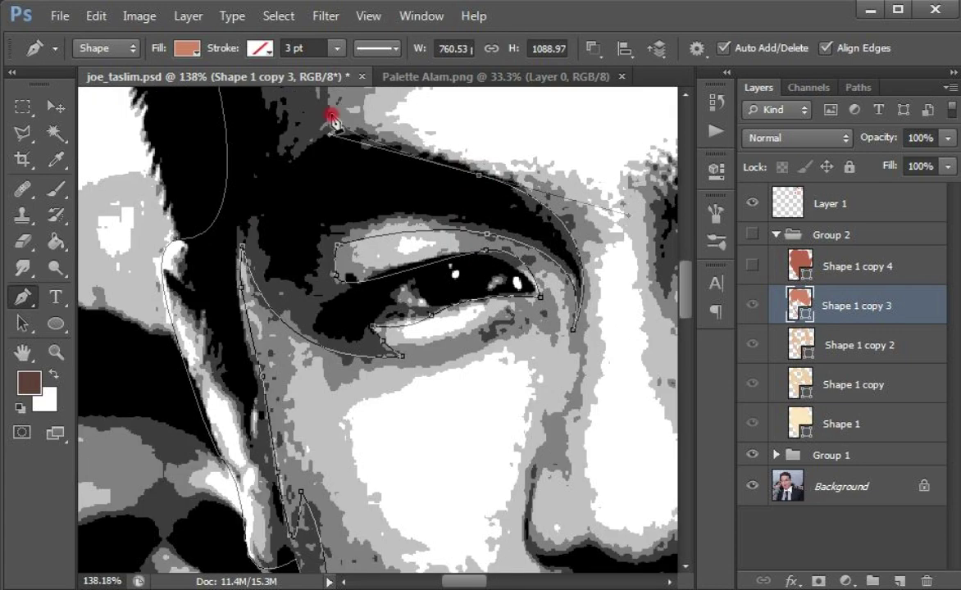
{"action": "scroll", "coordinate": [296, 256], "scroll_direction": "up", "scroll_amount": 5}
{"action": "left_click", "coordinate": [295, 256]}
Carry the light-area path around the forehead and along the upper edge of the right eyebrow to its inner end.
{"action": "scroll", "coordinate": [295, 328], "scroll_direction": "up", "scroll_amount": 3}
{"action": "scroll", "coordinate": [296, 328], "scroll_direction": "right", "scroll_amount": 4}
{"action": "left_click_drag", "start_coordinate": [444, 396], "coordinate": [380, 289]}
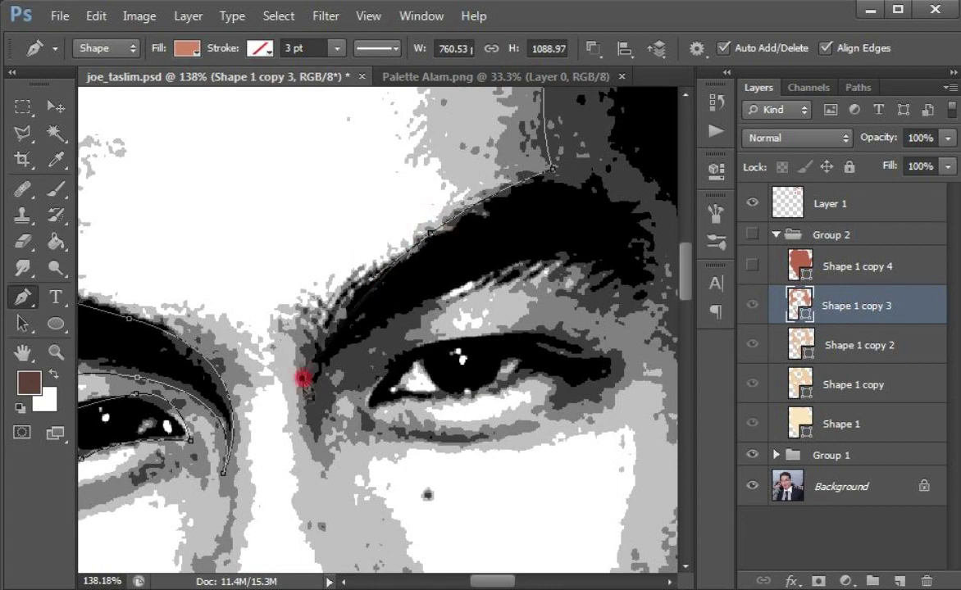
{"action": "scroll", "coordinate": [304, 378], "scroll_direction": "up", "scroll_amount": 2}
{"action": "scroll", "coordinate": [371, 406], "scroll_direction": "right", "scroll_amount": 2}
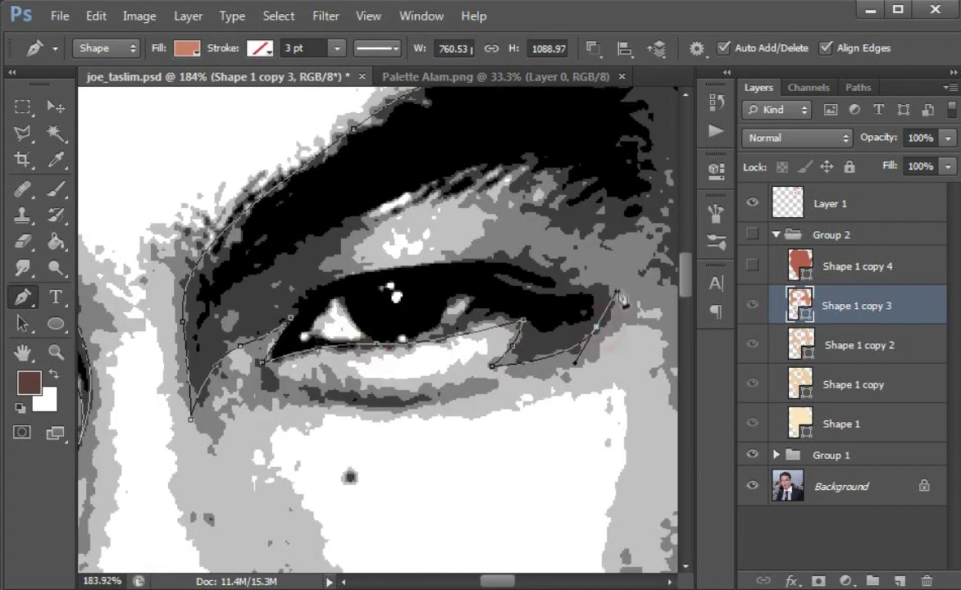
Trace around the right eye and upper eyelid and down the outer cheek to close the light-area path on Shape 1 copy 3.
{"action": "scroll", "coordinate": [564, 208], "scroll_direction": "right", "scroll_amount": 4}
{"action": "scroll", "coordinate": [440, 241], "scroll_direction": "down", "scroll_amount": 2}
{"action": "left_click", "coordinate": [475, 462]}
{"action": "scroll", "coordinate": [474, 462], "scroll_direction": "up", "scroll_amount": 3}
{"action": "scroll", "coordinate": [568, 365], "scroll_direction": "left", "scroll_amount": 4}
{"action": "scroll", "coordinate": [568, 365], "scroll_direction": "down", "scroll_amount": 1}
Add shadow shapes for the fold beneath the right eye and the nose outline and underside on Shape 1 copy 3.
{"action": "scroll", "coordinate": [648, 221], "scroll_direction": "up", "scroll_amount": 2}
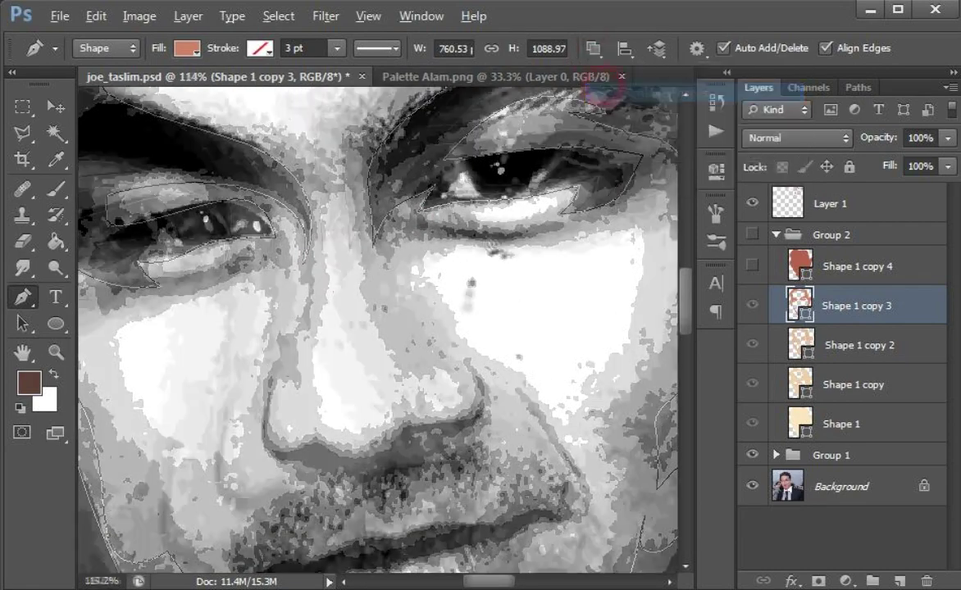
{"action": "scroll", "coordinate": [394, 217], "scroll_direction": "down", "scroll_amount": 3}
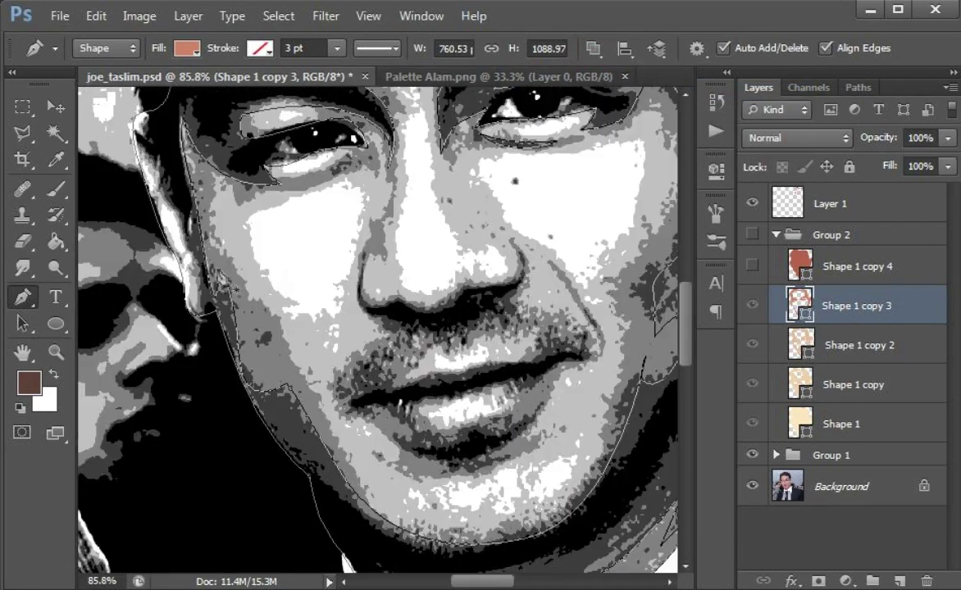
{"action": "scroll", "coordinate": [394, 328], "scroll_direction": "up", "scroll_amount": 2}
{"action": "left_click", "coordinate": [853, 346]}
{"action": "left_click", "coordinate": [845, 305]}
{"action": "scroll", "coordinate": [291, 222], "scroll_direction": "up", "scroll_amount": 2}
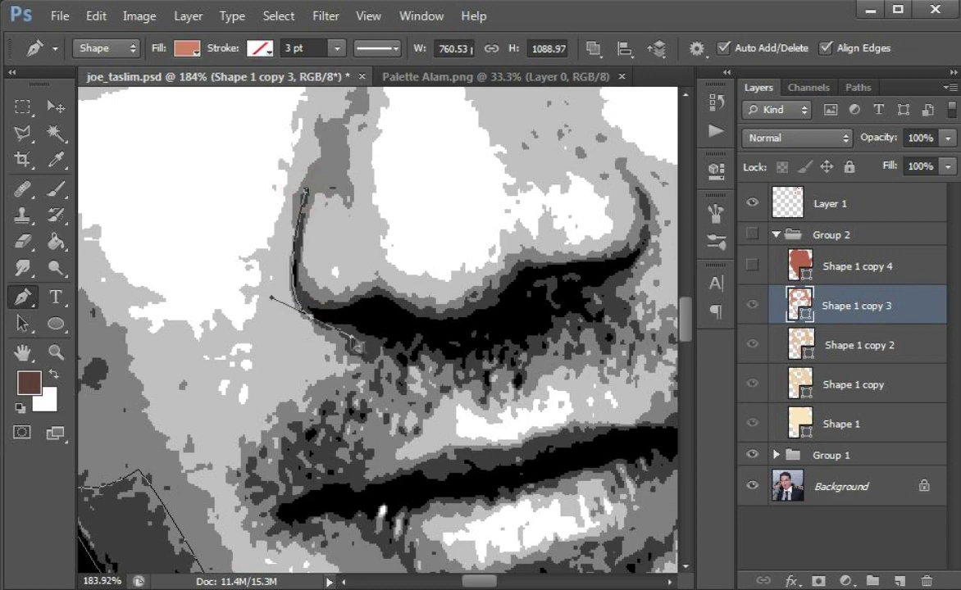
{"action": "scroll", "coordinate": [354, 344], "scroll_direction": "down", "scroll_amount": 2}
{"action": "scroll", "coordinate": [357, 287], "scroll_direction": "right", "scroll_amount": 1}
{"action": "left_click_drag", "start_coordinate": [458, 297], "coordinate": [516, 284]}
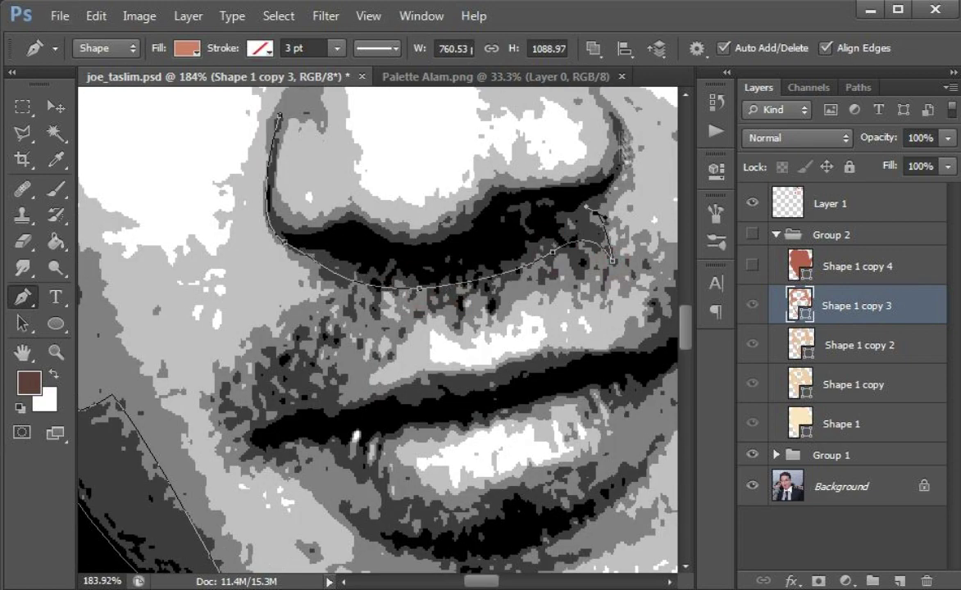
Add the mouth shadow on Shape 1 copy 3, following the left mouth corner, the lower lip and the upper lip.
{"action": "left_click_drag", "start_coordinate": [344, 215], "coordinate": [339, 262]}
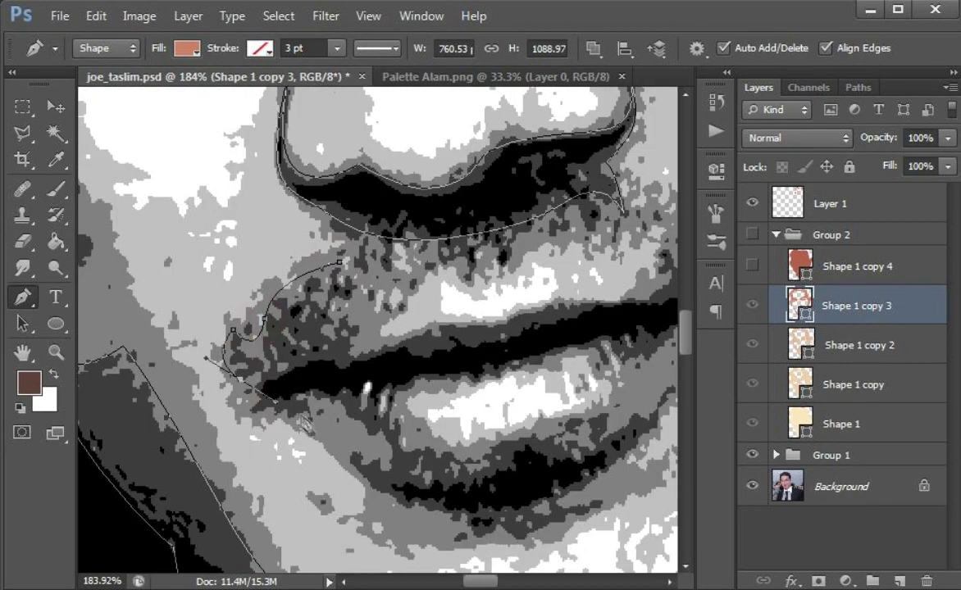
{"action": "left_click", "coordinate": [603, 506]}
{"action": "scroll", "coordinate": [603, 505], "scroll_direction": "right", "scroll_amount": 3}
{"action": "left_click", "coordinate": [538, 392]}
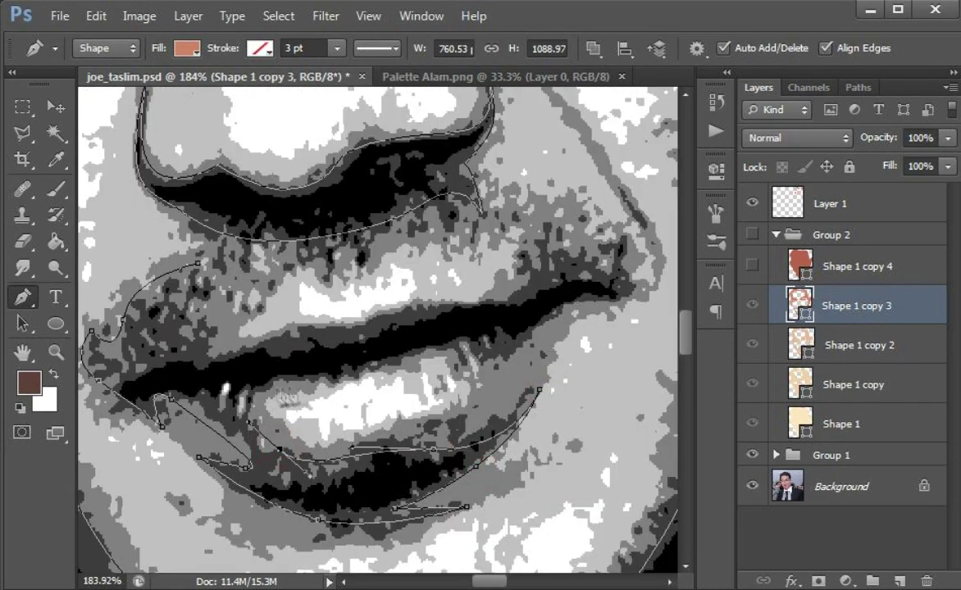
{"action": "left_click", "coordinate": [215, 350]}
Preview the Shape 1 copy 3 shadows with Group 2 shown, then hide the group again.
{"action": "scroll", "coordinate": [214, 350], "scroll_direction": "down", "scroll_amount": 5}
{"action": "scroll", "coordinate": [407, 332], "scroll_direction": "up", "scroll_amount": 2}
{"action": "scroll", "coordinate": [407, 332], "scroll_direction": "down", "scroll_amount": 3}
{"action": "left_click", "coordinate": [752, 235]}
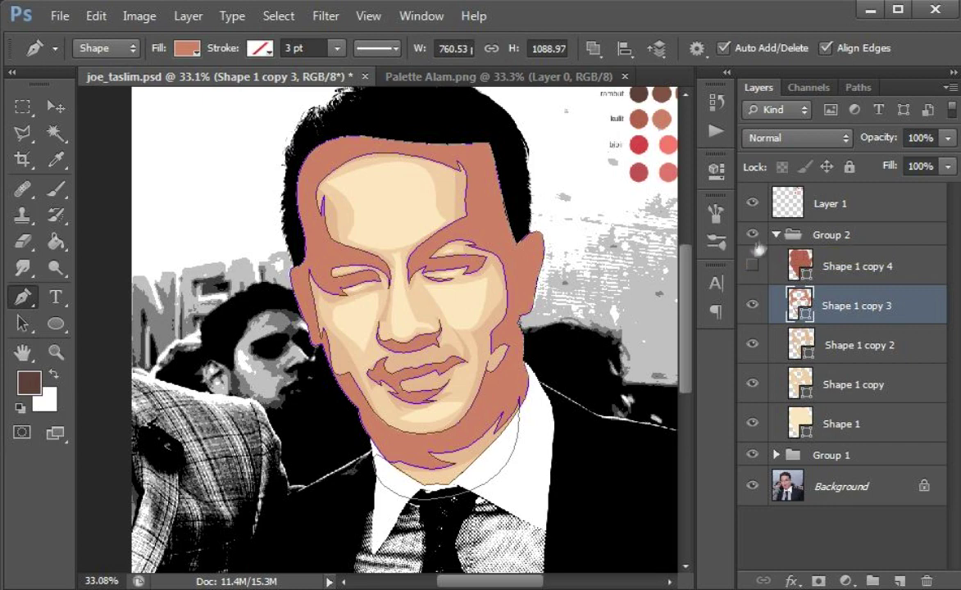
{"action": "left_click", "coordinate": [752, 235]}
{"action": "scroll", "coordinate": [427, 246], "scroll_direction": "up", "scroll_amount": 3}
{"action": "left_click", "coordinate": [593, 47]}
{"action": "left_click", "coordinate": [623, 71]}
{"action": "scroll", "coordinate": [449, 211], "scroll_direction": "up", "scroll_amount": 2}
{"action": "left_click", "coordinate": [449, 211]}
{"action": "key", "text": "ctrl+z"}
Cut the light areas of the right ear out of Shape 1 copy 3, following the rim, inner folds and lobe.
{"action": "left_click", "coordinate": [832, 310]}
{"action": "left_click", "coordinate": [593, 48]}
{"action": "left_click", "coordinate": [632, 87]}
{"action": "left_click", "coordinate": [529, 197]}
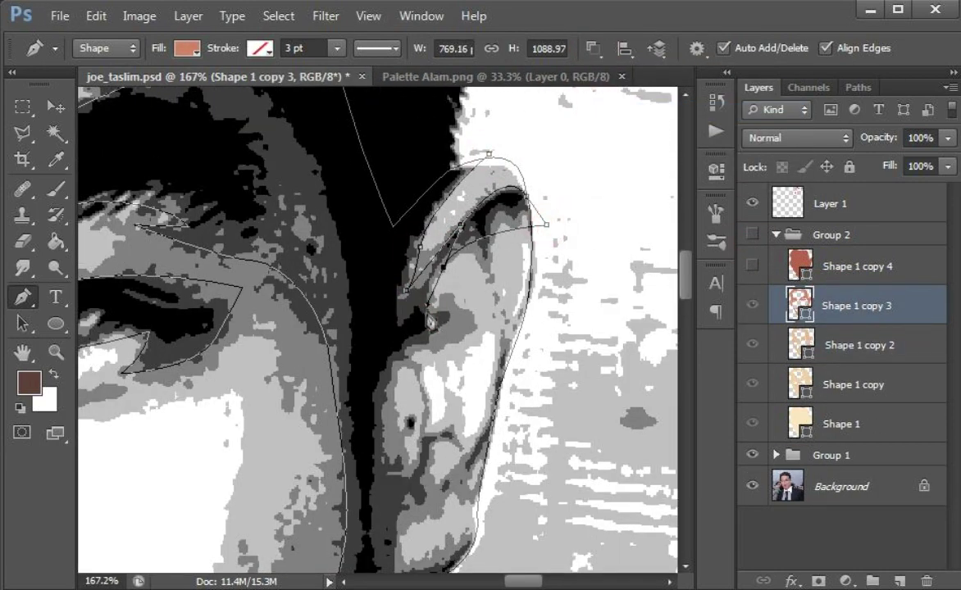
{"action": "scroll", "coordinate": [422, 309], "scroll_direction": "down", "scroll_amount": 3}
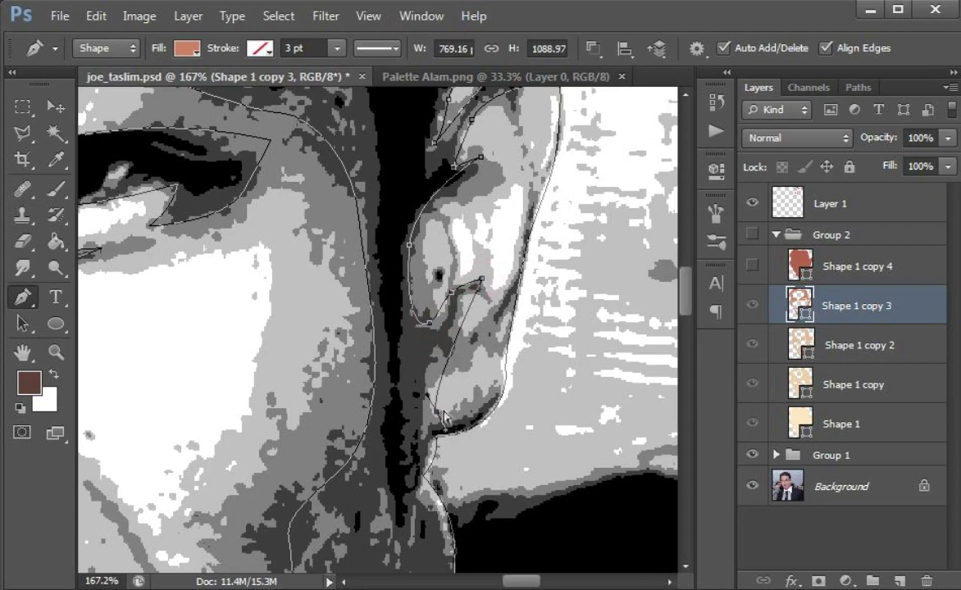
Cut the light area of the left ear out of Shape 1 copy 3 and preview the result with Group 2 shown.
{"action": "scroll", "coordinate": [427, 328], "scroll_direction": "down", "scroll_amount": 5}
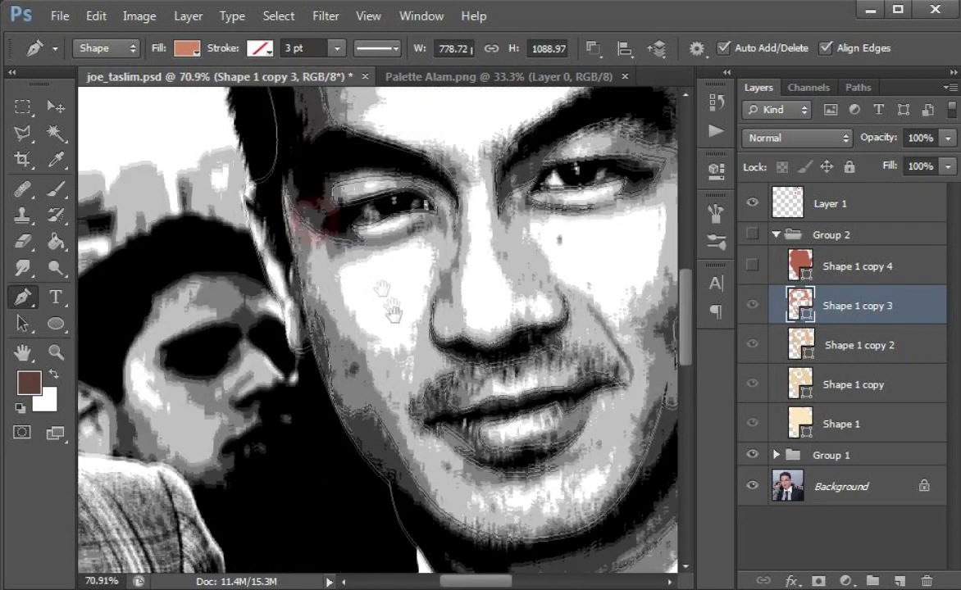
{"action": "scroll", "coordinate": [269, 189], "scroll_direction": "up", "scroll_amount": 5}
{"action": "left_click_drag", "start_coordinate": [343, 362], "coordinate": [337, 164]}
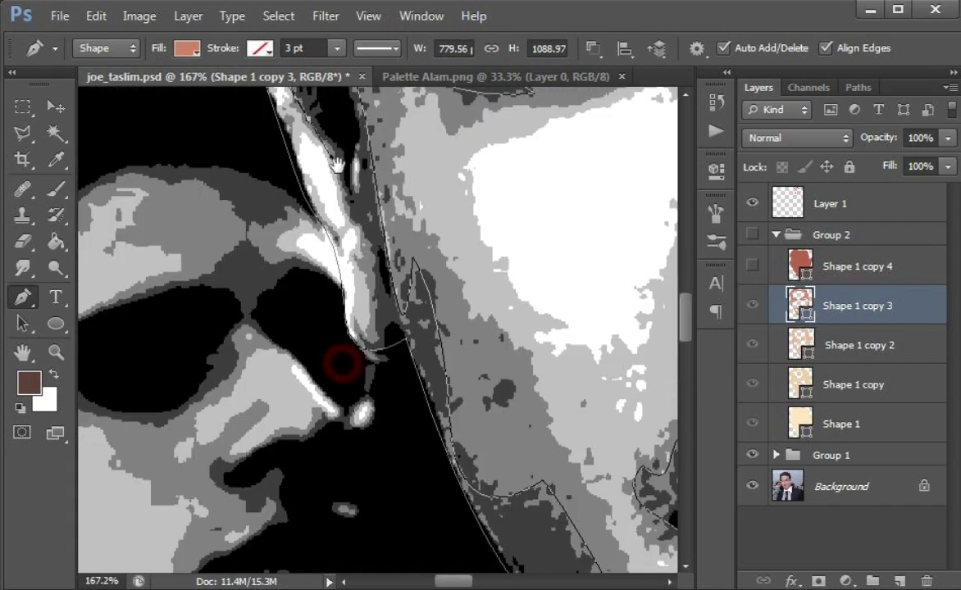
{"action": "scroll", "coordinate": [323, 324], "scroll_direction": "down", "scroll_amount": 5}
{"action": "left_click", "coordinate": [752, 234]}
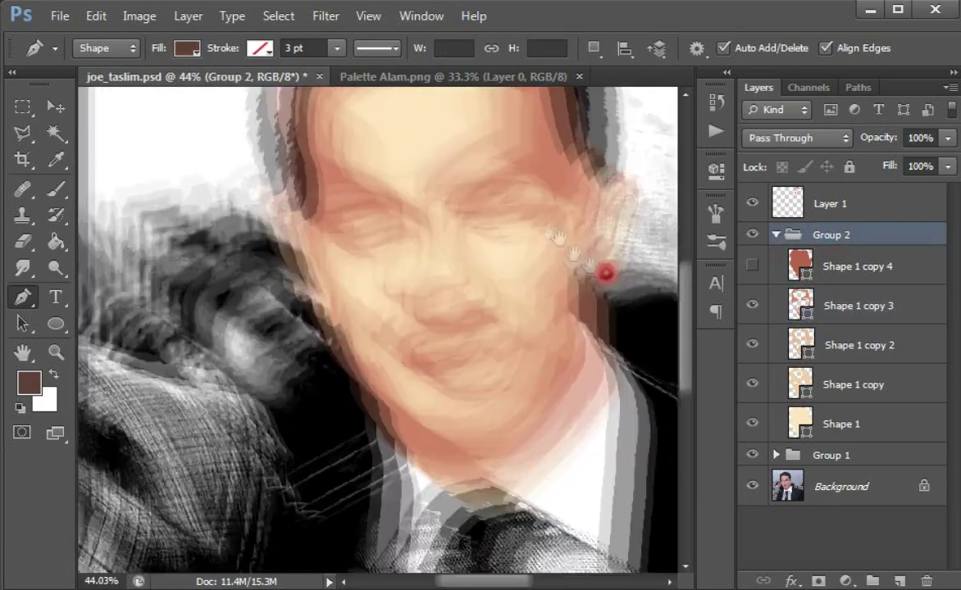
{"action": "left_click", "coordinate": [753, 236]}
{"action": "left_click", "coordinate": [753, 235]}
{"action": "left_click", "coordinate": [753, 235]}
Start a cutout path on Shape 1 copy 4 around the darkest shadow beneath the chin and along the jaw.
{"action": "left_click", "coordinate": [852, 266]}
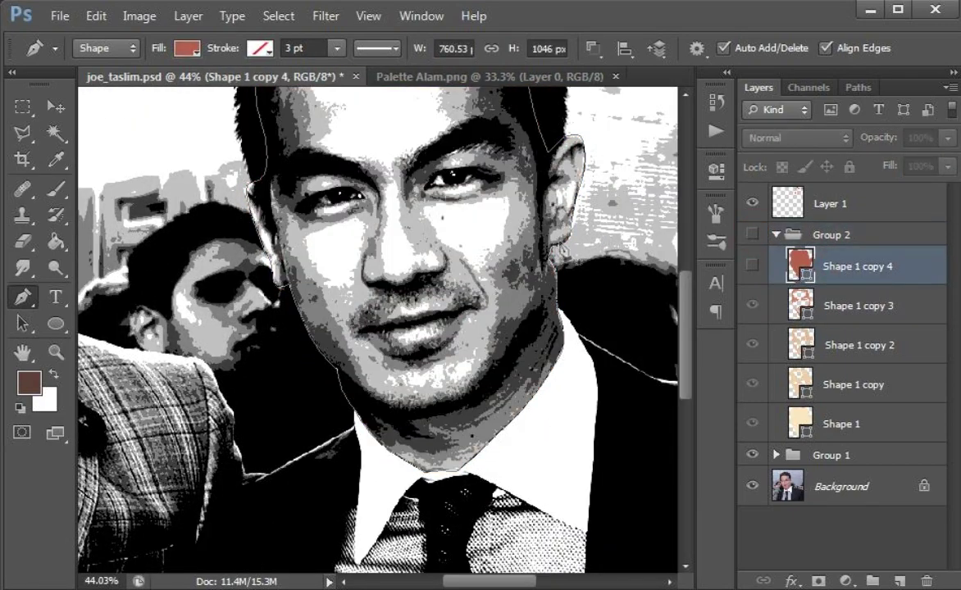
{"action": "scroll", "coordinate": [382, 384], "scroll_direction": "up", "scroll_amount": 2}
{"action": "left_click", "coordinate": [369, 382], "text": "ctrl"}
{"action": "left_click", "coordinate": [642, 288]}
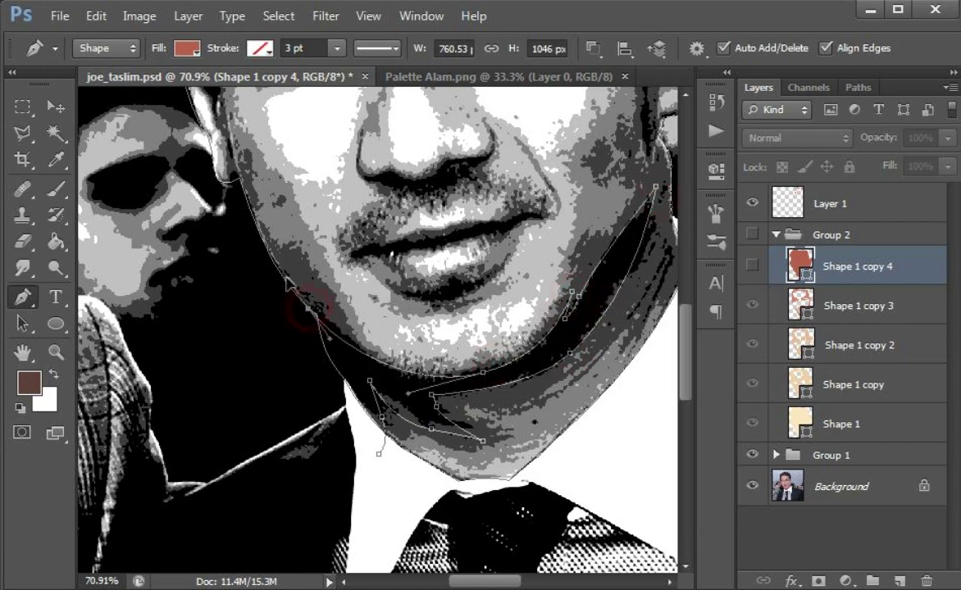
Continue the Shape 1 copy 4 cutout path around the left ear and sideburn to the left eyebrow.
{"action": "scroll", "coordinate": [254, 210], "scroll_direction": "up", "scroll_amount": 2}
{"action": "scroll", "coordinate": [246, 246], "scroll_direction": "up", "scroll_amount": 5}
{"action": "left_click", "coordinate": [185, 246]}
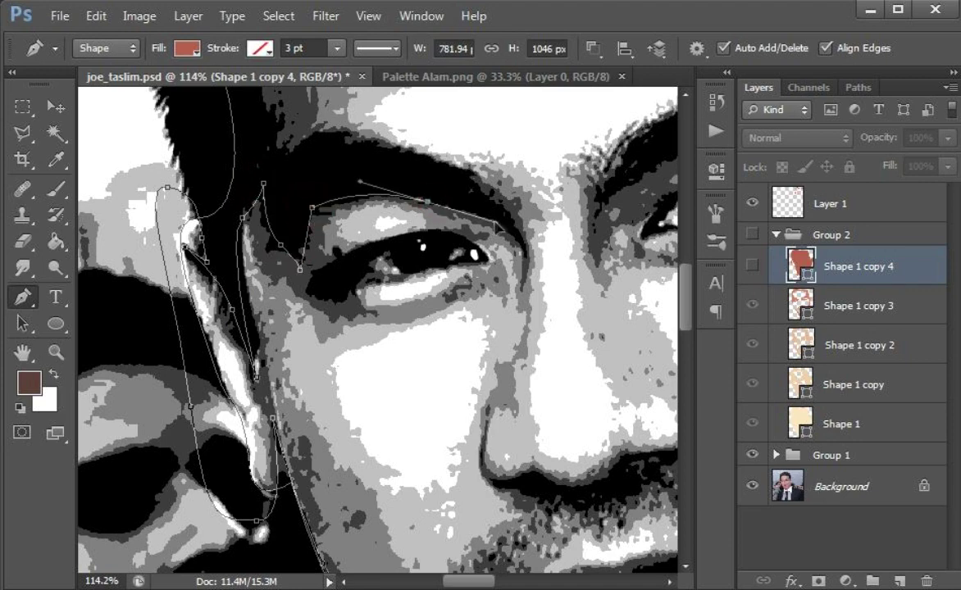
Carry the cutout path around the left eyebrow, along the forehead hairline and down the right temple.
{"action": "scroll", "coordinate": [285, 154], "scroll_direction": "down", "scroll_amount": 3}
{"action": "scroll", "coordinate": [285, 154], "scroll_direction": "up", "scroll_amount": 3}
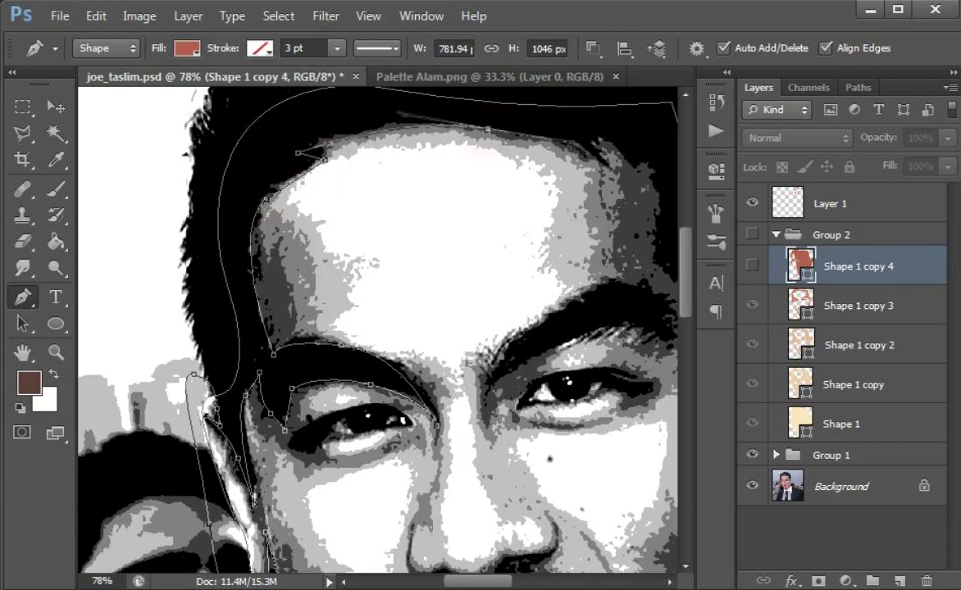
{"action": "scroll", "coordinate": [637, 197], "scroll_direction": "right", "scroll_amount": 3}
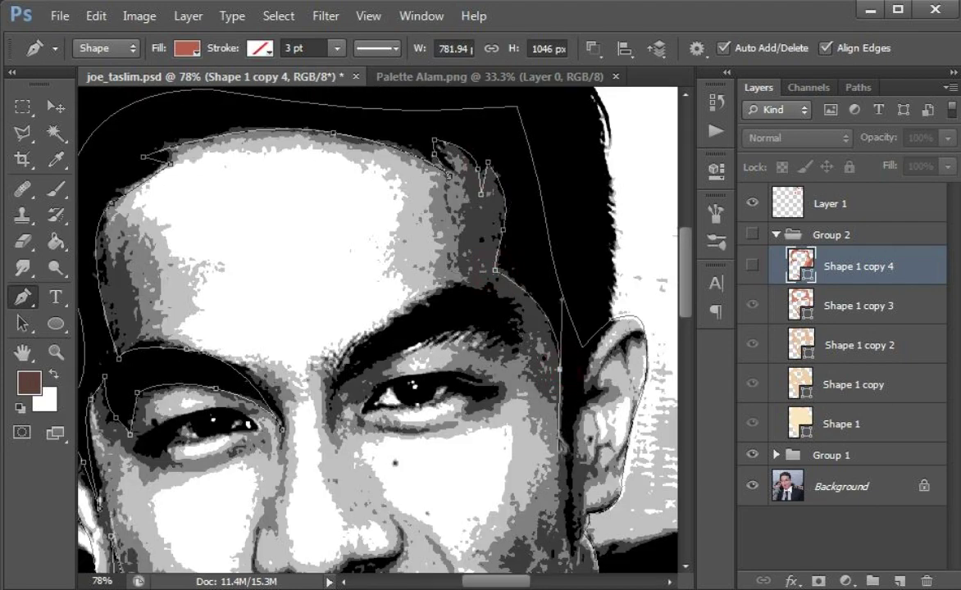
Trace the right sideburn and around the right ear to close the cutout path on Shape 1 copy 4.
{"action": "scroll", "coordinate": [560, 369], "scroll_direction": "down", "scroll_amount": 3}
{"action": "scroll", "coordinate": [461, 392], "scroll_direction": "up", "scroll_amount": 2}
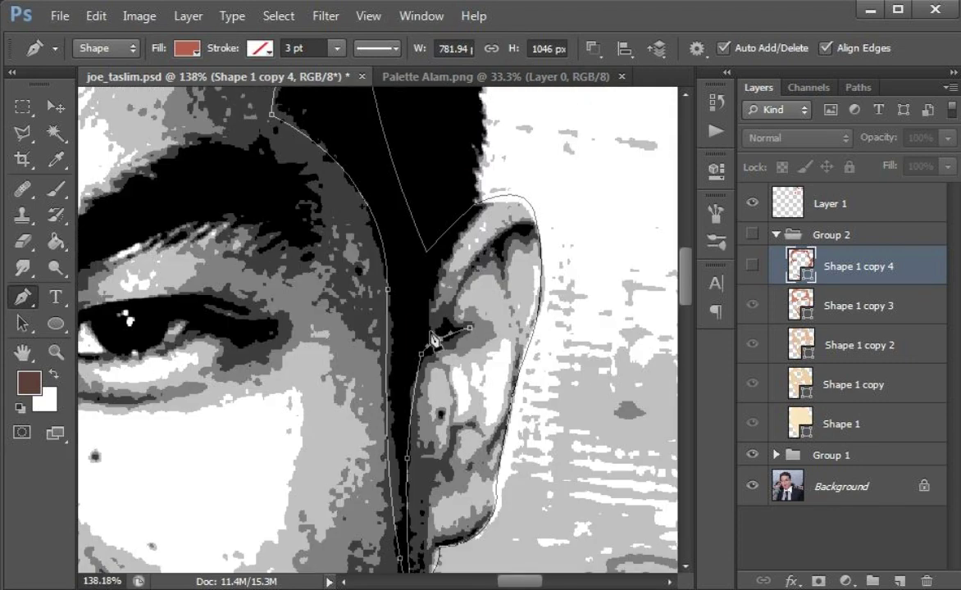
{"action": "scroll", "coordinate": [591, 266], "scroll_direction": "down", "scroll_amount": 3}
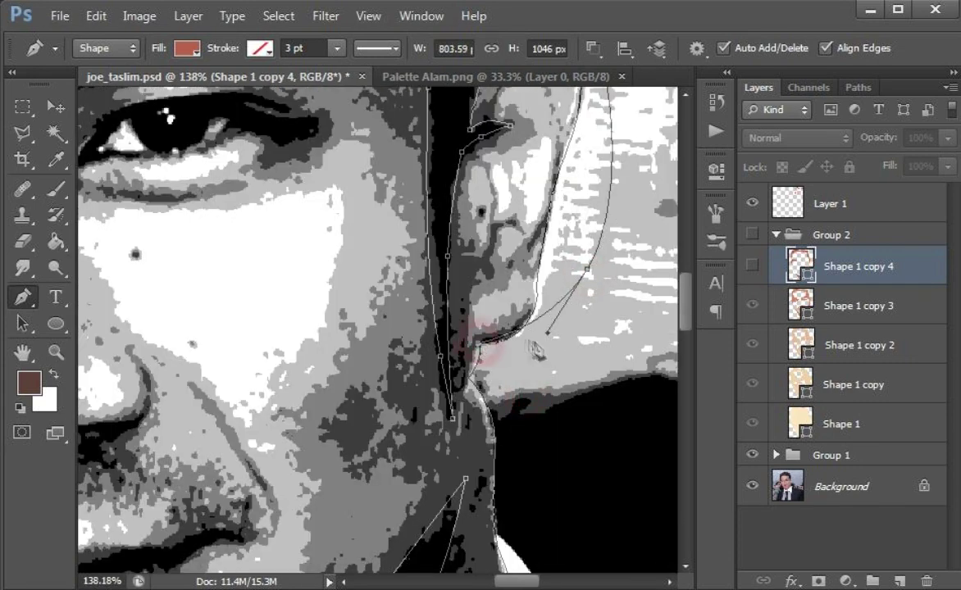
{"action": "scroll", "coordinate": [591, 266], "scroll_direction": "down", "scroll_amount": 3}
Add the dark shape of the right eyebrow on Shape 1 copy 4.
{"action": "scroll", "coordinate": [382, 148], "scroll_direction": "up", "scroll_amount": 3}
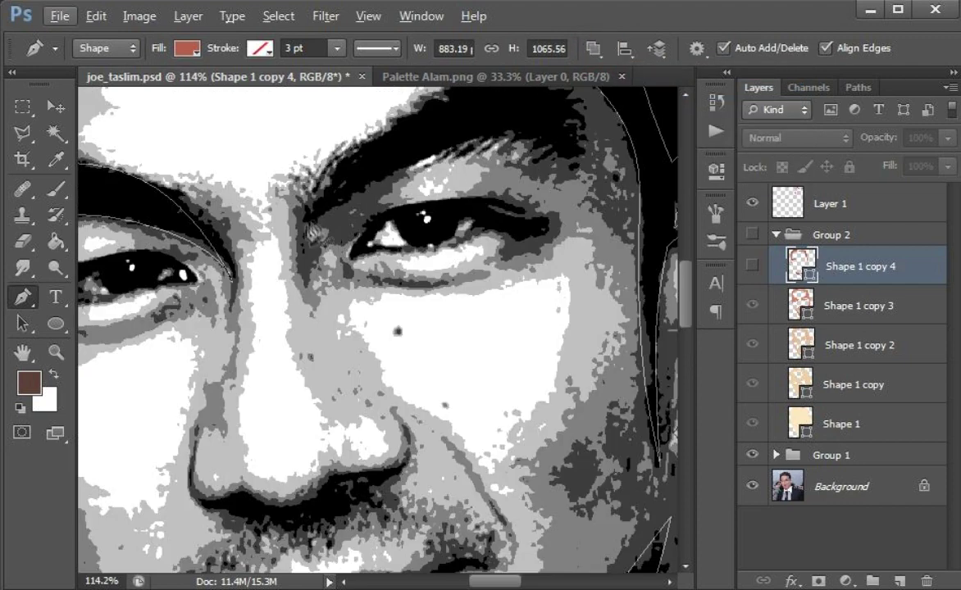
{"action": "left_click_drag", "start_coordinate": [470, 121], "coordinate": [373, 190]}
{"action": "scroll", "coordinate": [287, 336], "scroll_direction": "up", "scroll_amount": 2}
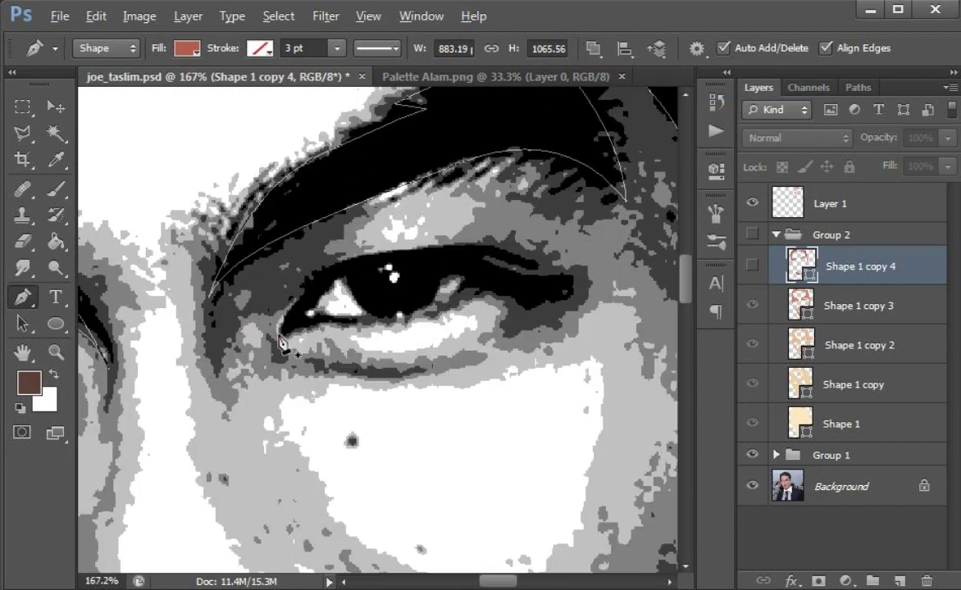
Add the dark shape of the right eye on Shape 1 copy 4, following the lash line, iris and inner corner.
{"action": "left_click", "coordinate": [388, 268]}
{"action": "scroll", "coordinate": [500, 218], "scroll_direction": "up", "scroll_amount": 2}
{"action": "left_click_drag", "start_coordinate": [566, 261], "coordinate": [547, 277]}
{"action": "left_click", "coordinate": [283, 346]}
{"action": "left_click_drag", "start_coordinate": [185, 348], "coordinate": [423, 222]}
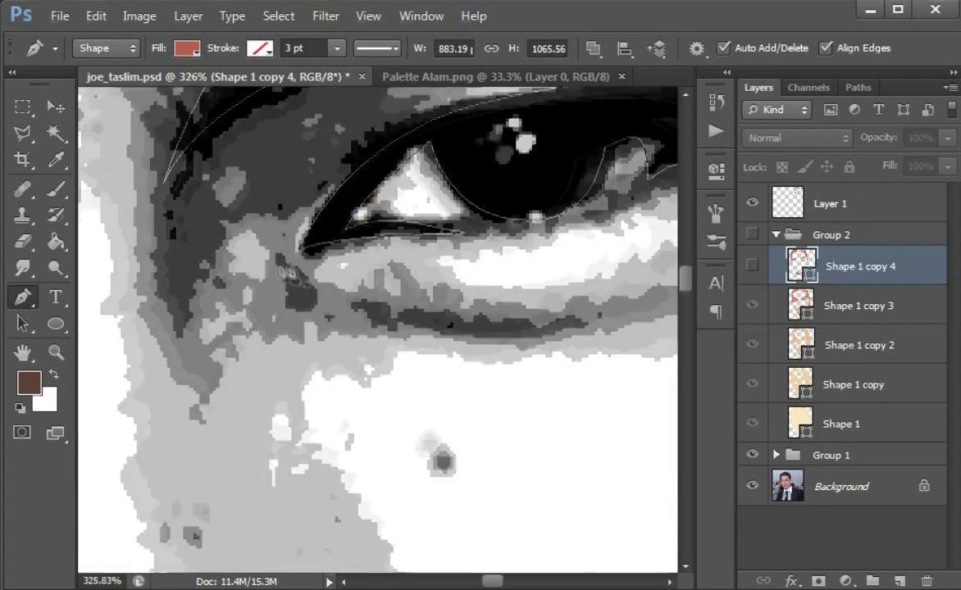
Add the dark shape of the left eye on Shape 1 copy 4.
{"action": "scroll", "coordinate": [314, 200], "scroll_direction": "down", "scroll_amount": 3}
{"action": "left_click", "coordinate": [196, 223]}
{"action": "left_click_drag", "start_coordinate": [498, 168], "coordinate": [451, 100]}
Add the darkest shadows beneath the nose and along the line between the lips on Shape 1 copy 4.
{"action": "scroll", "coordinate": [349, 164], "scroll_direction": "down", "scroll_amount": 4}
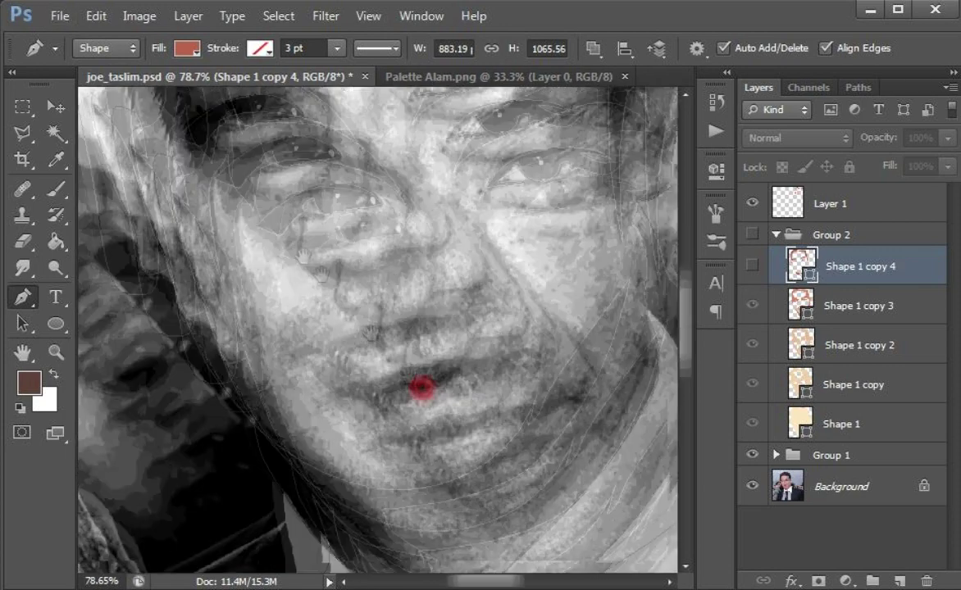
{"action": "scroll", "coordinate": [414, 383], "scroll_direction": "up", "scroll_amount": 5}
{"action": "left_click_drag", "start_coordinate": [577, 266], "coordinate": [410, 302]}
{"action": "left_click_drag", "start_coordinate": [515, 236], "coordinate": [582, 217]}
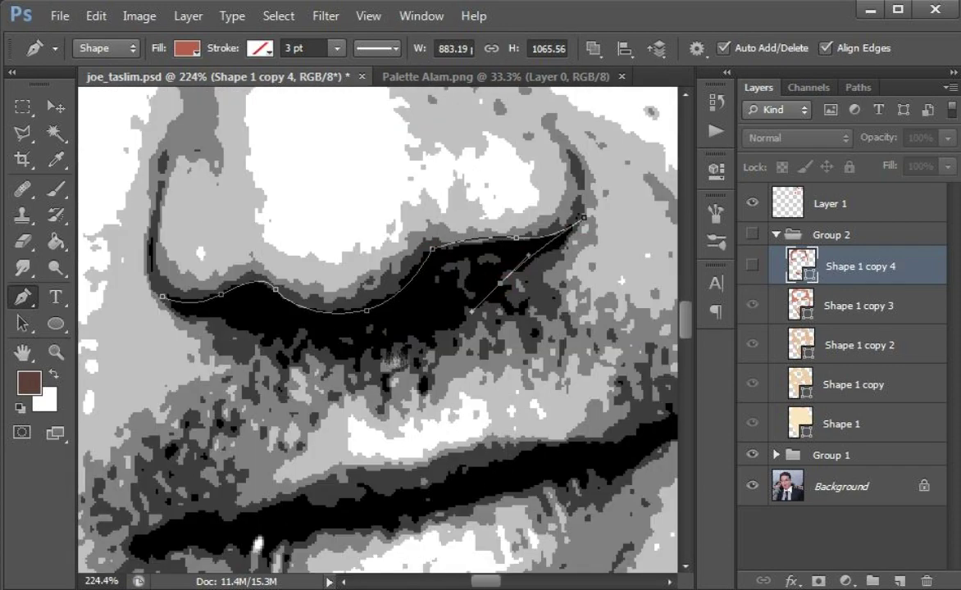
{"action": "scroll", "coordinate": [267, 338], "scroll_direction": "down", "scroll_amount": 2}
{"action": "left_click_drag", "start_coordinate": [154, 370], "coordinate": [218, 332]}
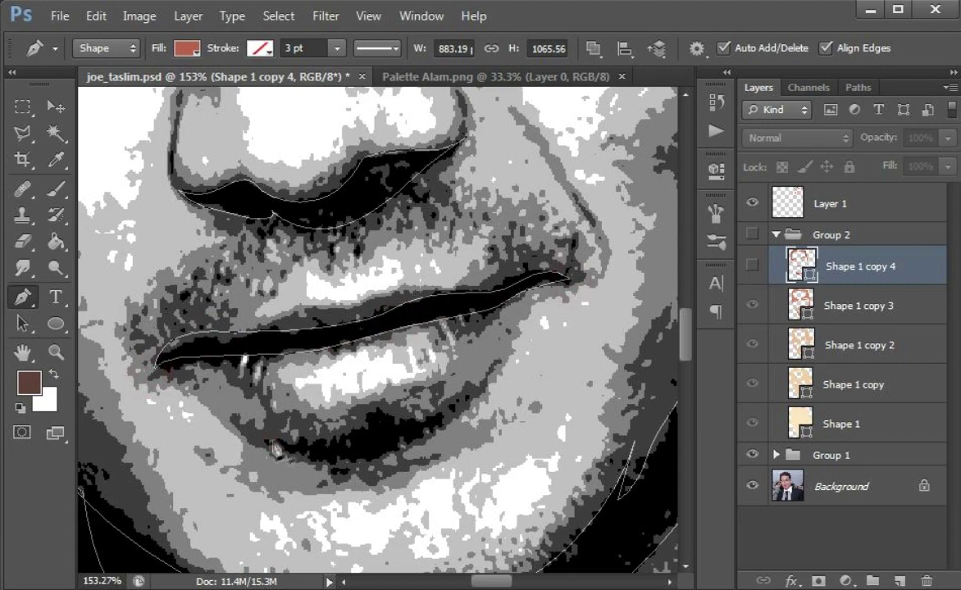
Show Shape 1 copy 4 and Group 2, fit the whole image in view and compare the portrait with the group hidden.
{"action": "left_click", "coordinate": [752, 265]}
{"action": "left_click", "coordinate": [752, 235]}
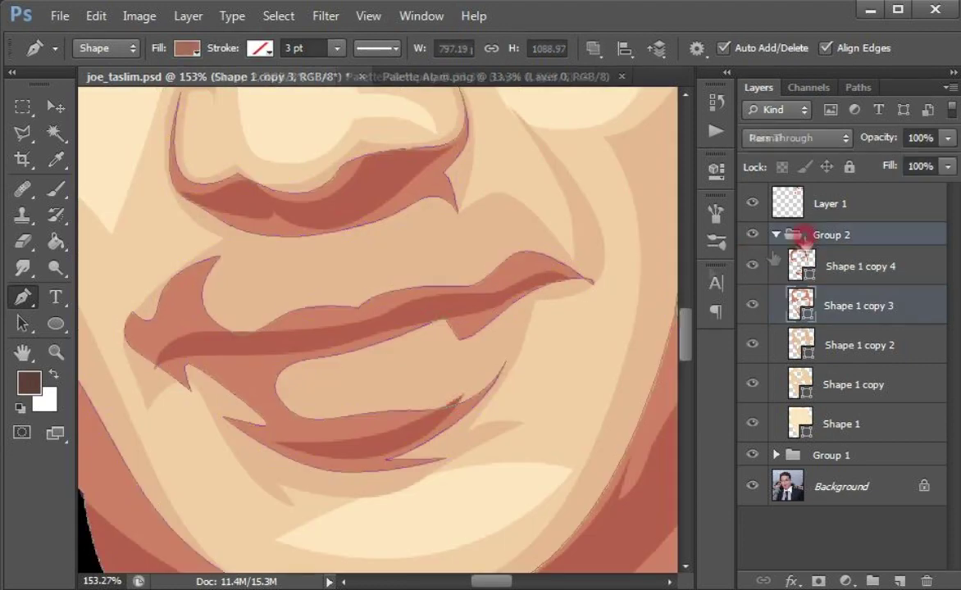
{"action": "key", "text": "ctrl+0"}
{"action": "left_click", "coordinate": [754, 235]}
{"action": "left_click", "coordinate": [757, 235]}
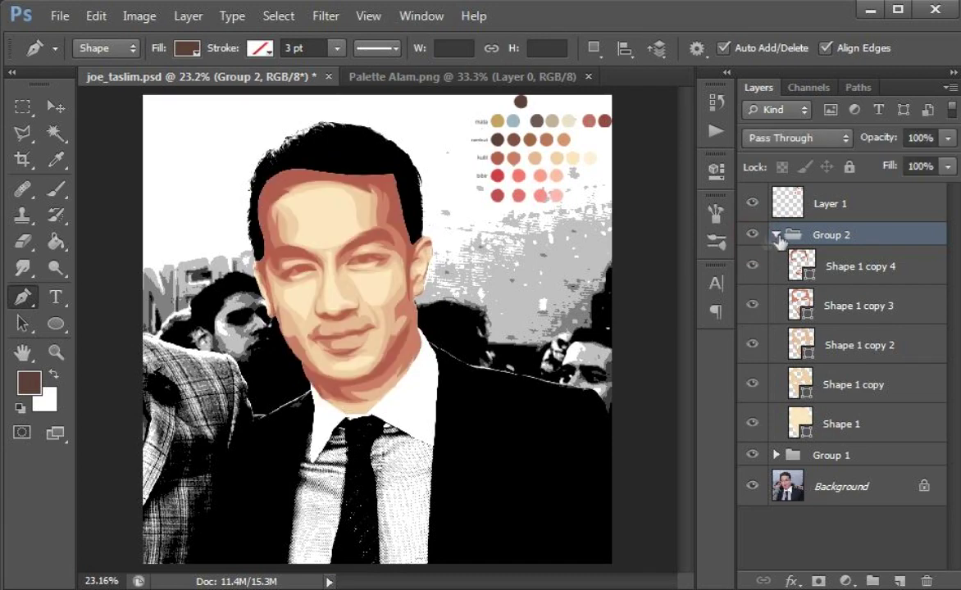
Collapse Group 2, duplicate the Background layer and place Background copy above Group 2, below Layer 1.
{"action": "left_click", "coordinate": [775, 236]}
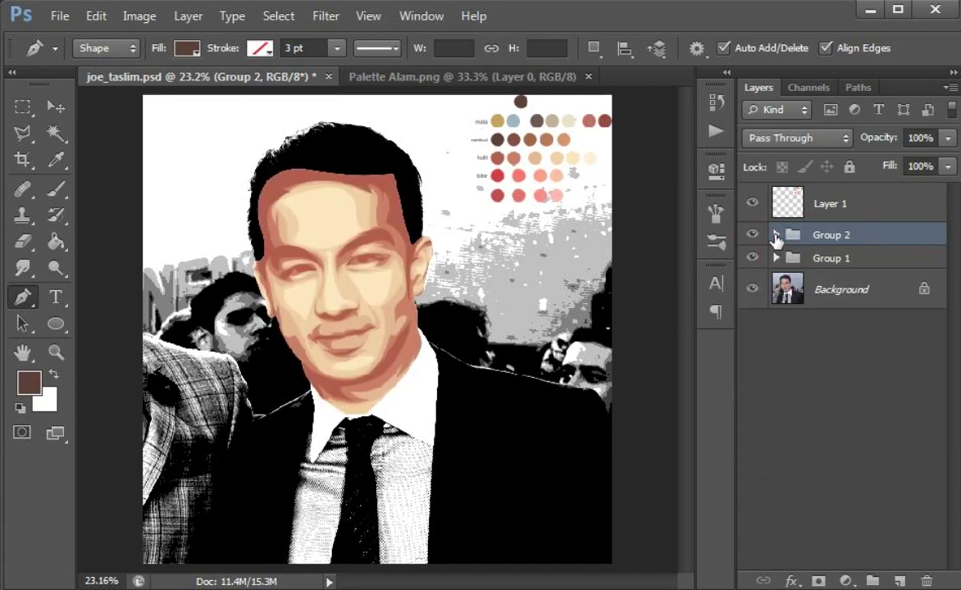
{"action": "key", "text": "ctrl+j"}
{"action": "left_click_drag", "start_coordinate": [853, 283], "coordinate": [821, 223]}
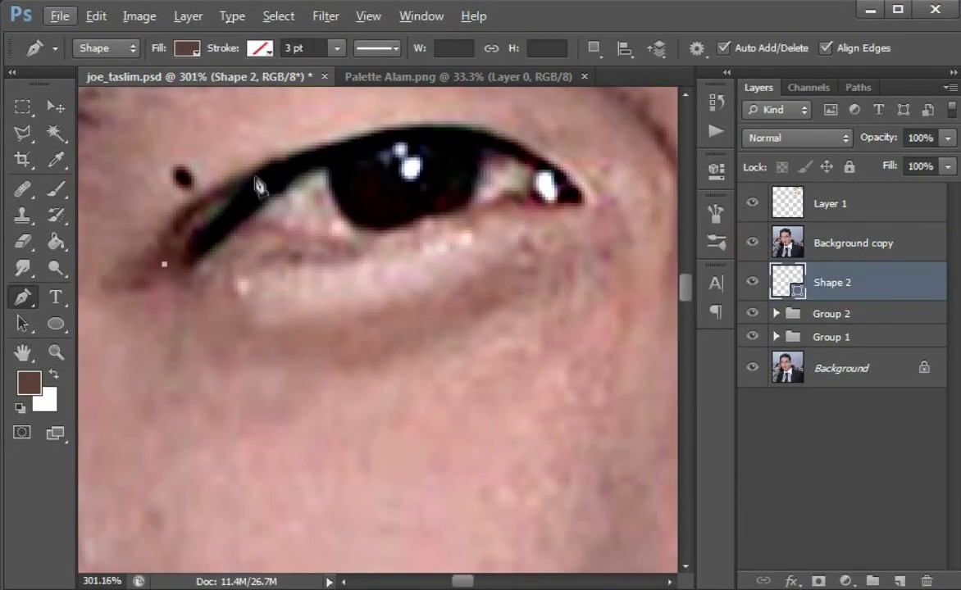
Trace the upper lash line of the subject's right eye on new layer Shape 2, from outer to inner corner.
{"action": "left_click", "coordinate": [210, 219]}
{"action": "left_click", "coordinate": [249, 175]}
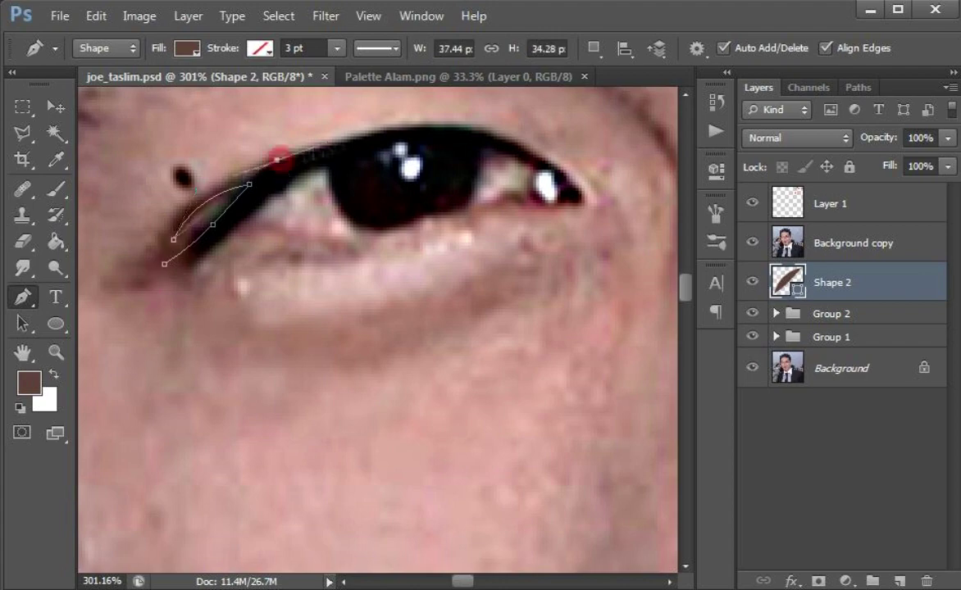
{"action": "left_click_drag", "start_coordinate": [277, 159], "coordinate": [369, 131]}
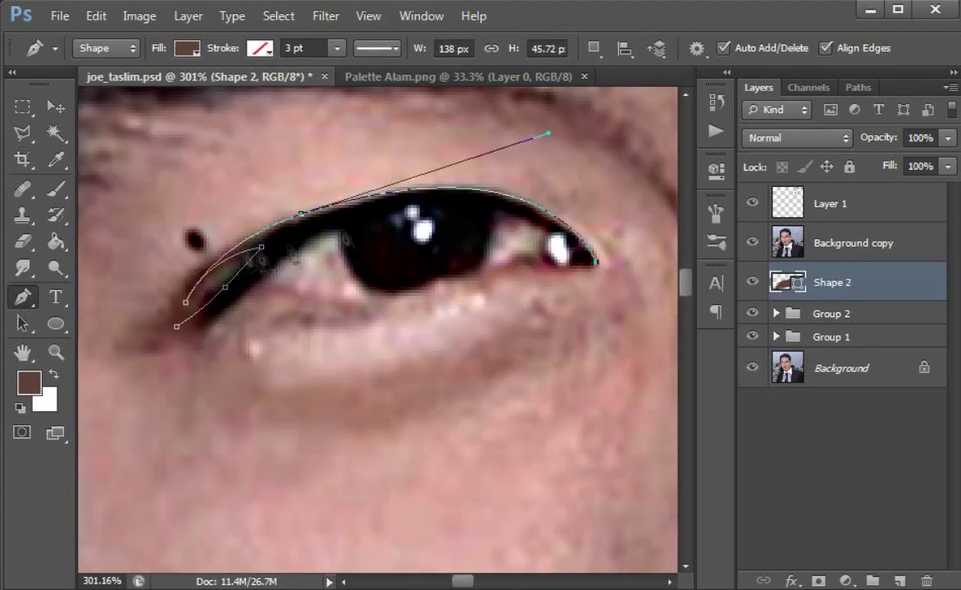
{"action": "left_click_drag", "start_coordinate": [597, 263], "coordinate": [565, 286]}
{"action": "scroll", "coordinate": [566, 286], "scroll_direction": "up", "scroll_amount": 2}
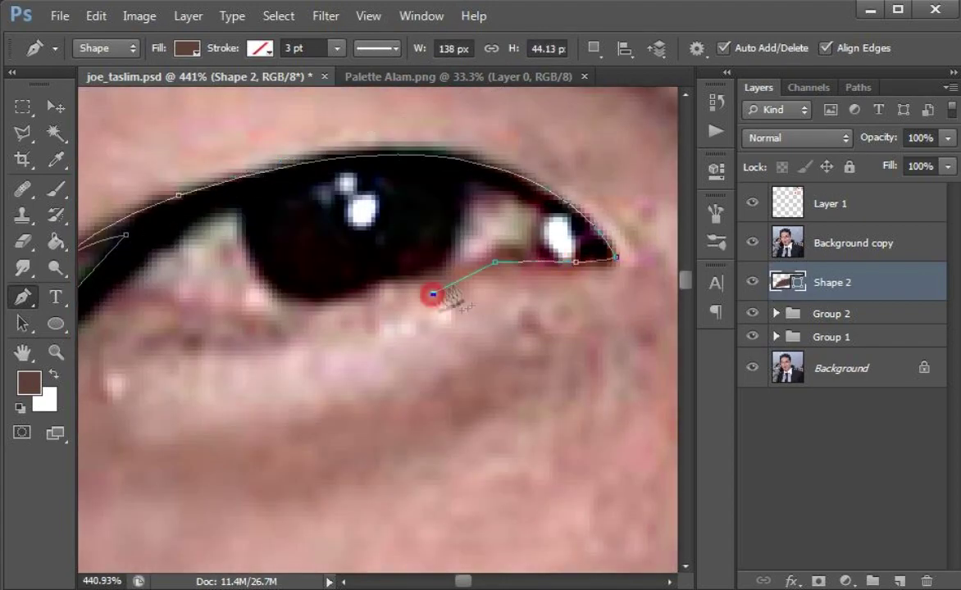
Trace the inner corner, lower edge and inner side of the lash line on the right eye, finishing the outline on Shape 2.
{"action": "left_click_drag", "start_coordinate": [647, 262], "coordinate": [656, 265]}
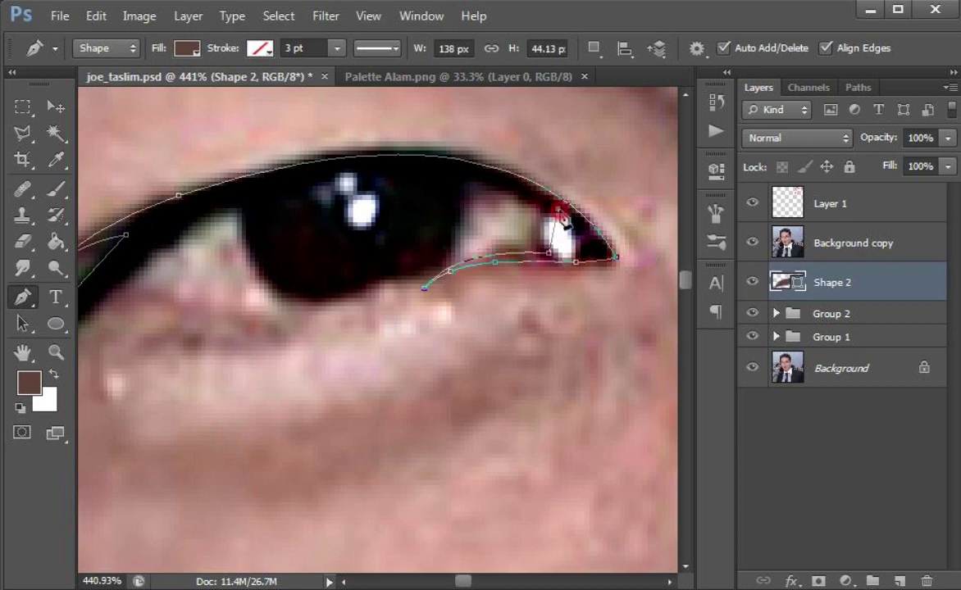
{"action": "left_click_drag", "start_coordinate": [362, 168], "coordinate": [476, 163]}
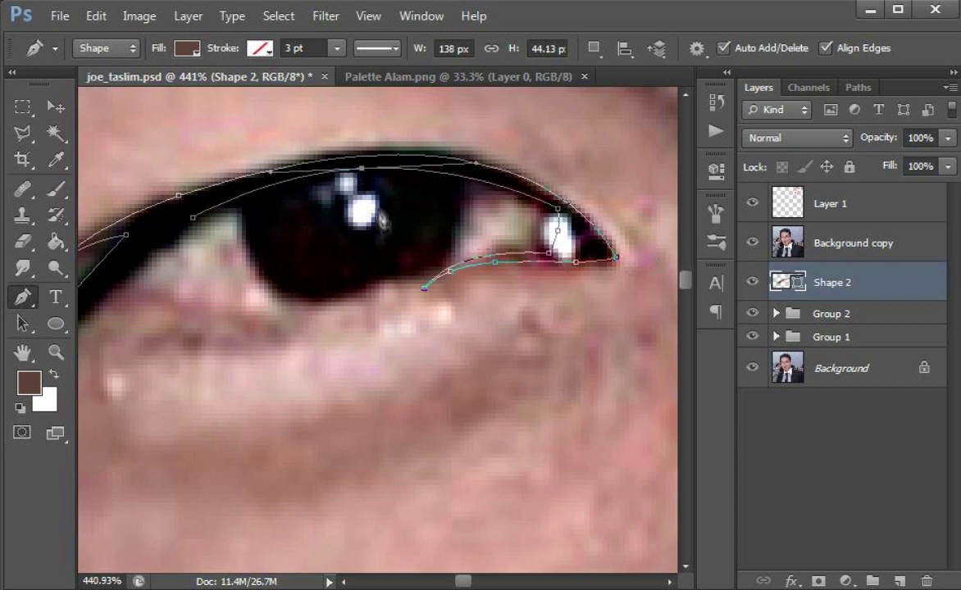
{"action": "scroll", "coordinate": [254, 301], "scroll_direction": "left", "scroll_amount": 5}
{"action": "scroll", "coordinate": [254, 301], "scroll_direction": "down", "scroll_amount": 2}
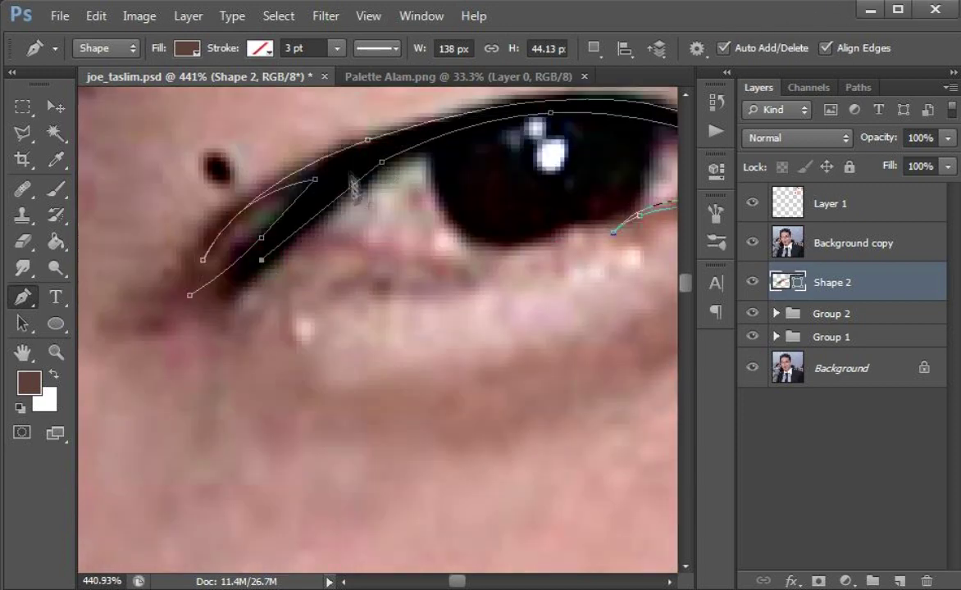
{"action": "left_click_drag", "start_coordinate": [348, 259], "coordinate": [257, 253]}
Trace the dark lash outline of the subject's left eye on Shape 2, including the outer crease and lower corners, and close the path.
{"action": "scroll", "coordinate": [250, 276], "scroll_direction": "down", "scroll_amount": 1}
{"action": "scroll", "coordinate": [363, 259], "scroll_direction": "up", "scroll_amount": 1}
{"action": "scroll", "coordinate": [315, 261], "scroll_direction": "down", "scroll_amount": 3}
{"action": "scroll", "coordinate": [257, 253], "scroll_direction": "up", "scroll_amount": 1}
{"action": "scroll", "coordinate": [257, 254], "scroll_direction": "up", "scroll_amount": 1}
{"action": "left_click_drag", "start_coordinate": [406, 164], "coordinate": [457, 174]}
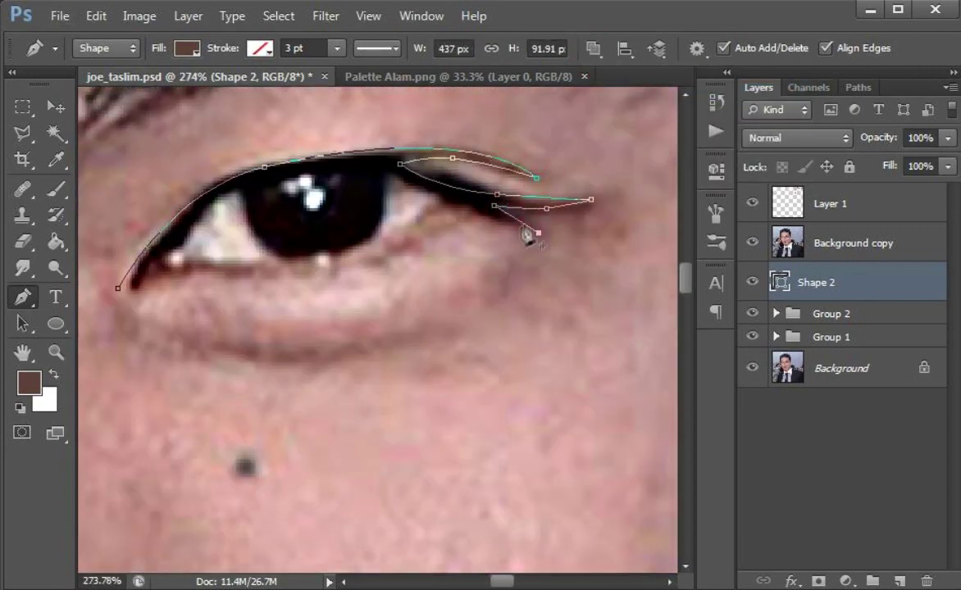
{"action": "scroll", "coordinate": [424, 227], "scroll_direction": "up", "scroll_amount": 1}
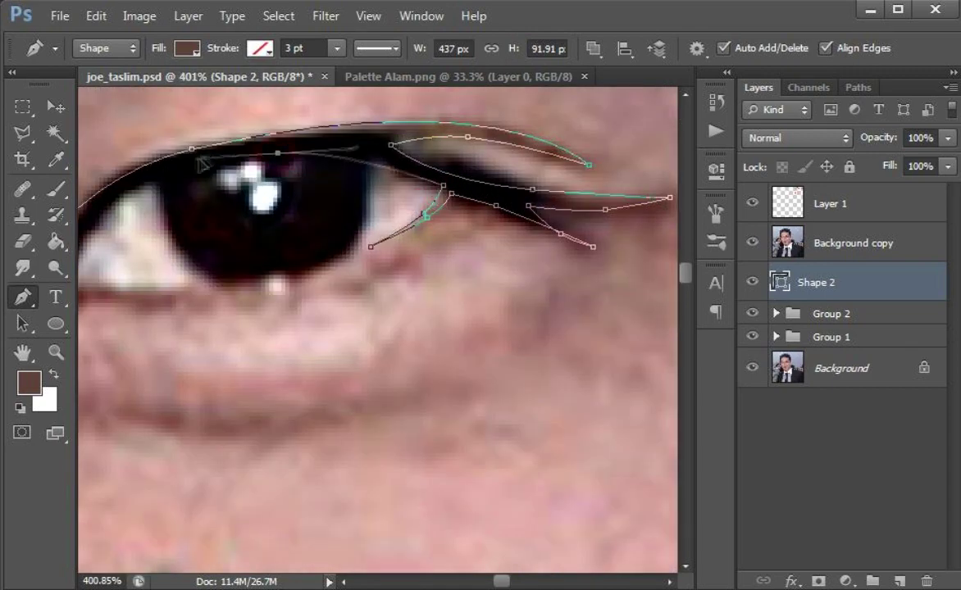
{"action": "left_click_drag", "start_coordinate": [201, 165], "coordinate": [390, 140]}
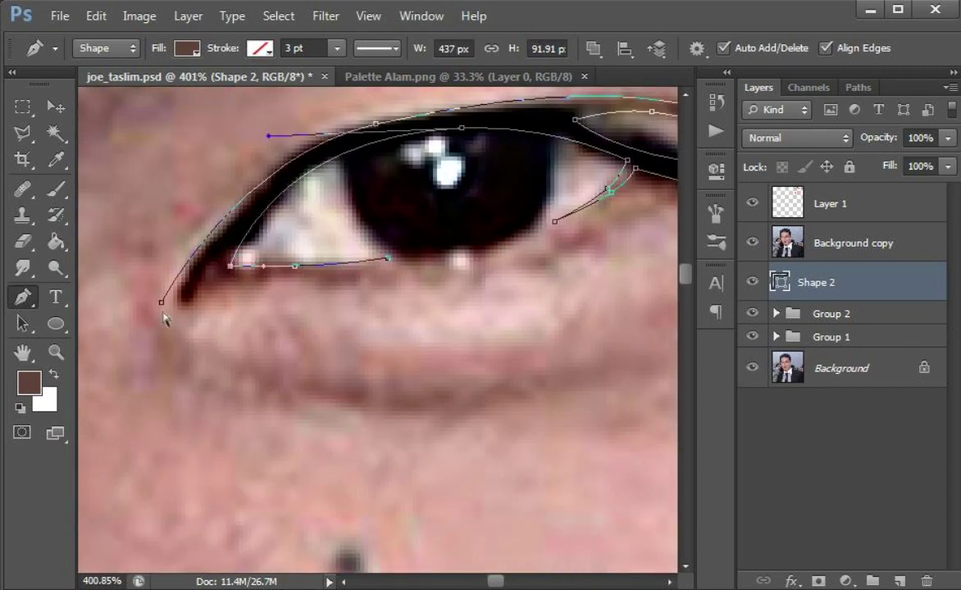
{"action": "left_click", "coordinate": [160, 302]}
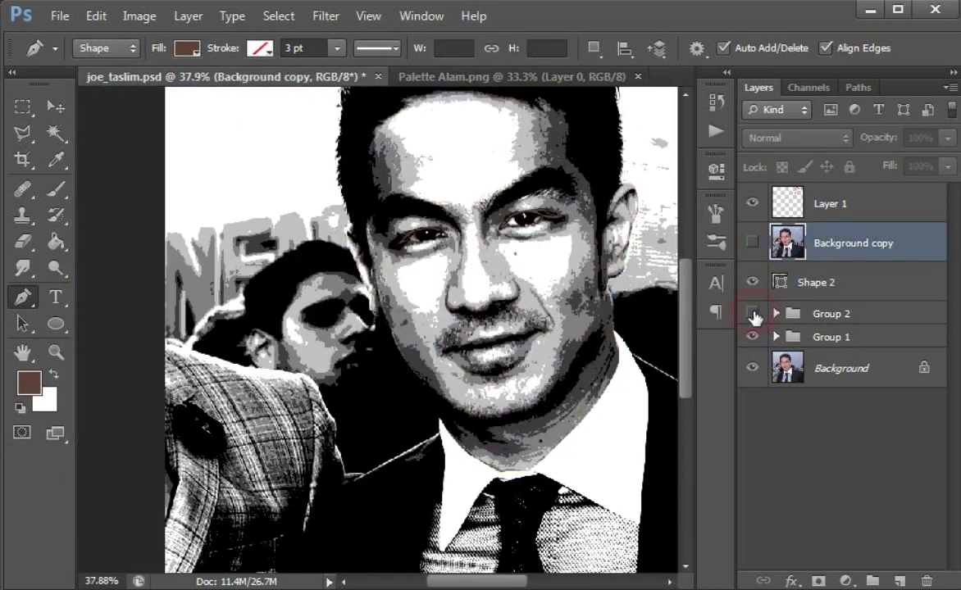
Draw the first thin curved hair strands along the edges of the subject's right eyebrow on Shape 2.
{"action": "left_click", "coordinate": [776, 314]}
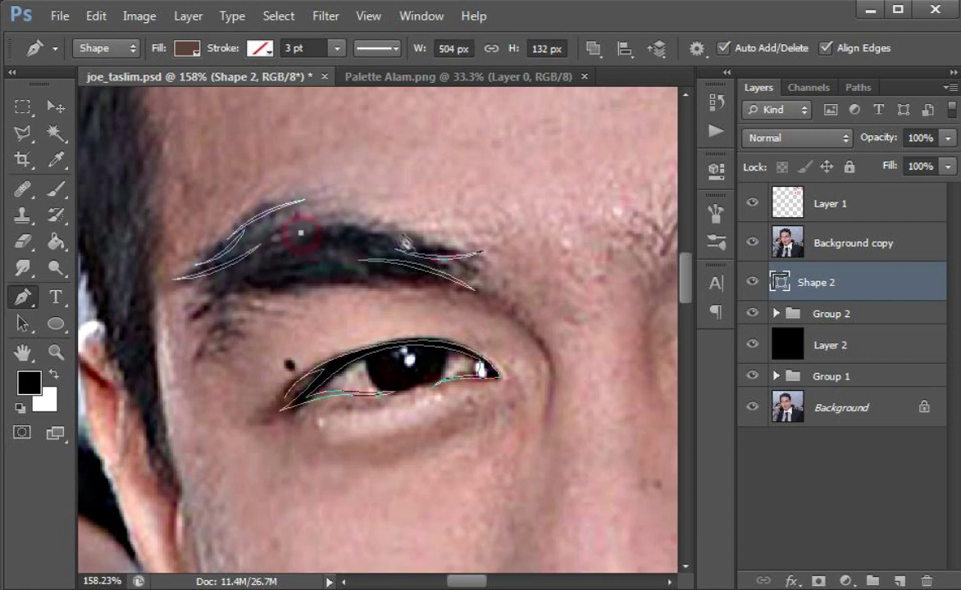
{"action": "left_click_drag", "start_coordinate": [238, 279], "coordinate": [240, 280]}
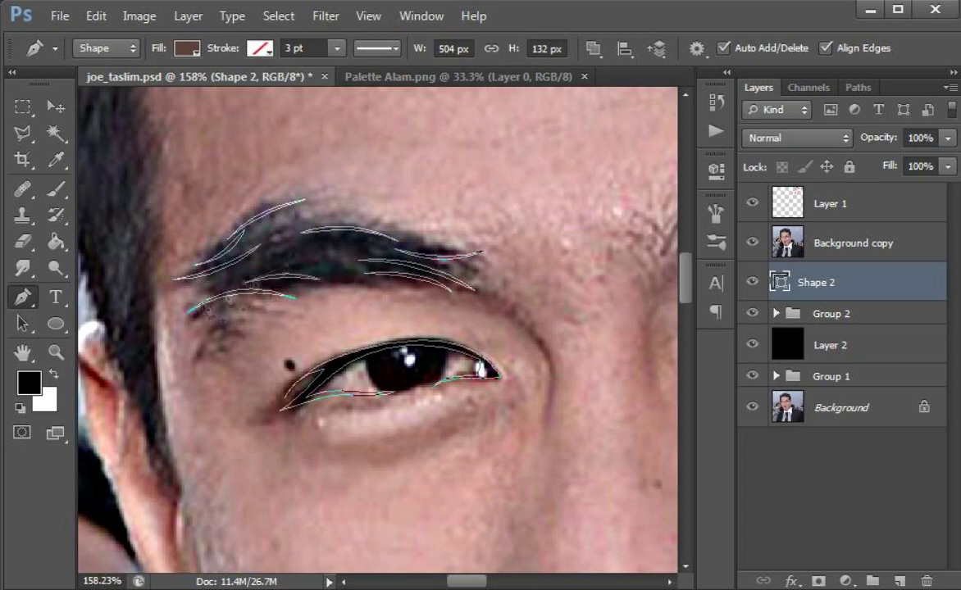
{"action": "scroll", "coordinate": [375, 271], "scroll_direction": "up", "scroll_amount": 3}
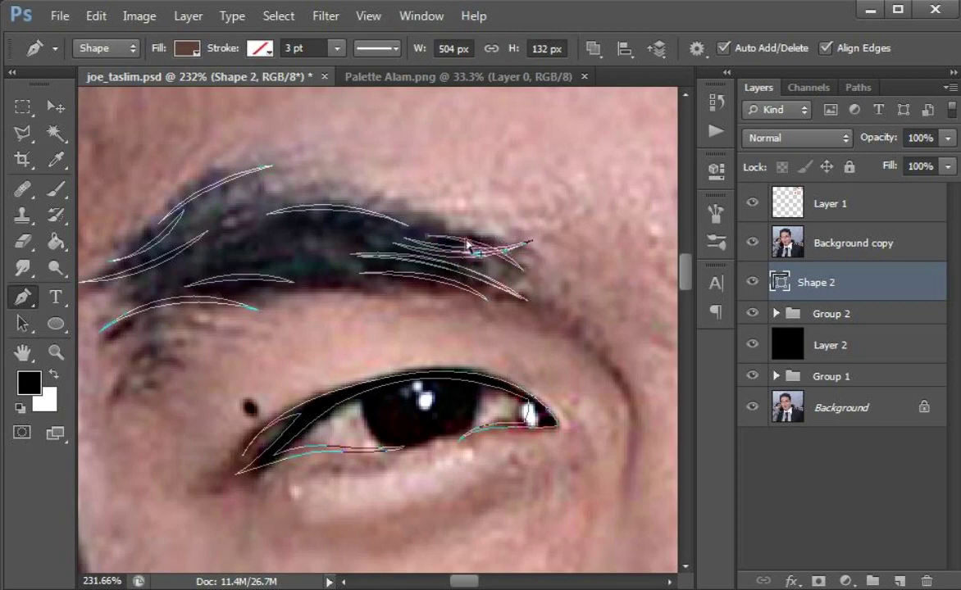
{"action": "mouse_move", "coordinate": [483, 283]}
{"action": "left_mouse_down"}
{"action": "mouse_move", "coordinate": [426, 234]}
{"action": "mouse_move", "coordinate": [404, 238]}
{"action": "mouse_move", "coordinate": [371, 220]}
{"action": "mouse_move", "coordinate": [426, 278]}
{"action": "mouse_move", "coordinate": [393, 283]}
{"action": "mouse_move", "coordinate": [422, 283]}
{"action": "mouse_move", "coordinate": [375, 262]}
{"action": "mouse_move", "coordinate": [450, 224]}
{"action": "mouse_move", "coordinate": [296, 193]}
{"action": "left_mouse_up"}
Transform the copied strands and fill the body of the right eyebrow with overlapping hairs on Shape 2.
{"action": "key", "text": "ctrl+t"}
{"action": "left_click_drag", "start_coordinate": [393, 174], "coordinate": [432, 167]}
{"action": "key", "text": "Return"}
{"action": "key", "text": "p"}
{"action": "mouse_move", "coordinate": [352, 181]}
{"action": "left_mouse_down"}
{"action": "mouse_move", "coordinate": [332, 164]}
{"action": "mouse_move", "coordinate": [247, 243]}
{"action": "mouse_move", "coordinate": [264, 275]}
{"action": "mouse_move", "coordinate": [322, 215]}
{"action": "mouse_move", "coordinate": [311, 209]}
{"action": "mouse_move", "coordinate": [244, 261]}
{"action": "mouse_move", "coordinate": [286, 302]}
{"action": "mouse_move", "coordinate": [474, 279]}
{"action": "mouse_move", "coordinate": [450, 269]}
{"action": "left_mouse_up"}
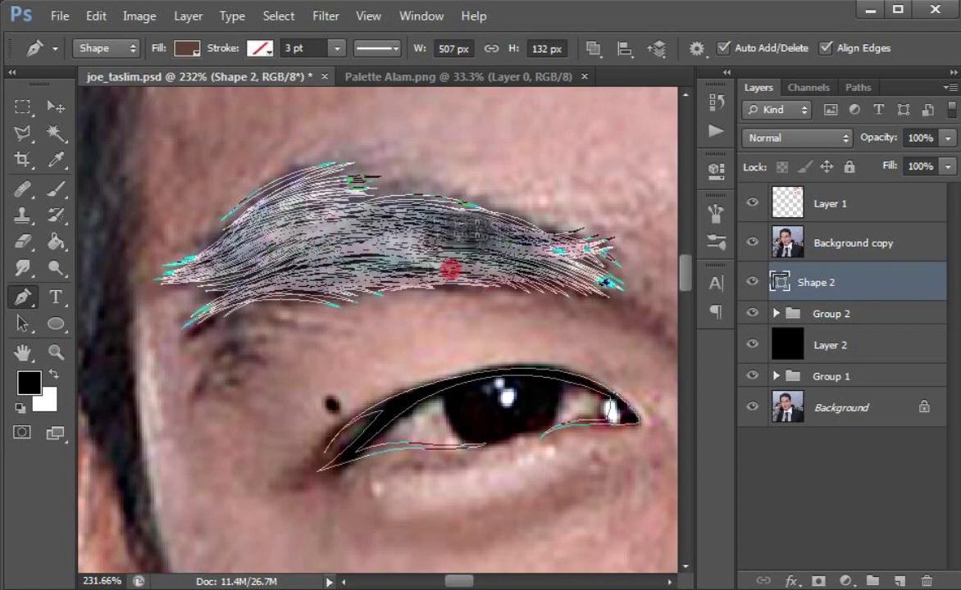
Add strands beneath the outer tail of the right eyebrow and check the shape with Background copy hidden and shown.
{"action": "left_click_drag", "start_coordinate": [206, 350], "coordinate": [246, 337]}
{"action": "left_click_drag", "start_coordinate": [189, 383], "coordinate": [246, 275]}
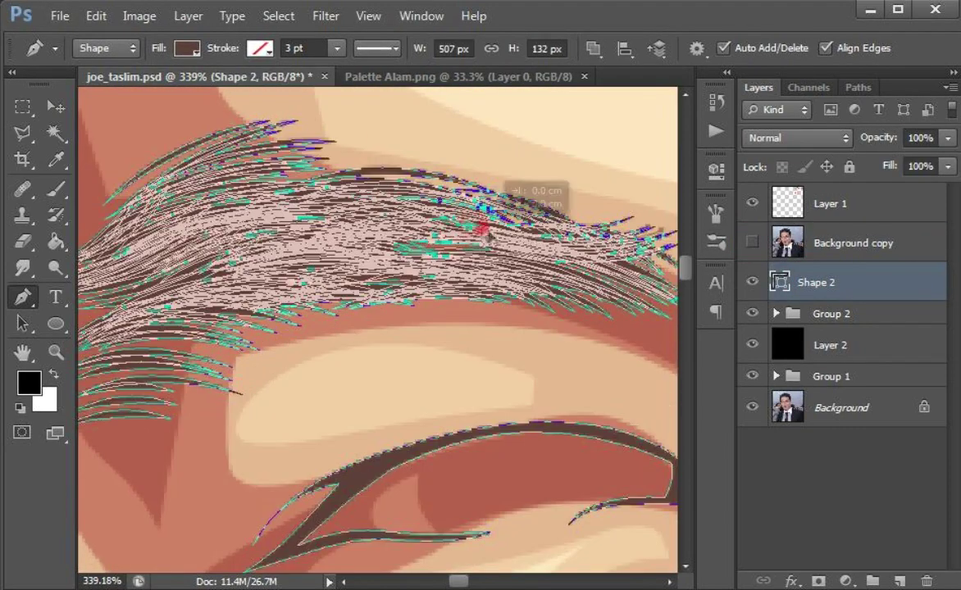
{"action": "left_click", "coordinate": [407, 281]}
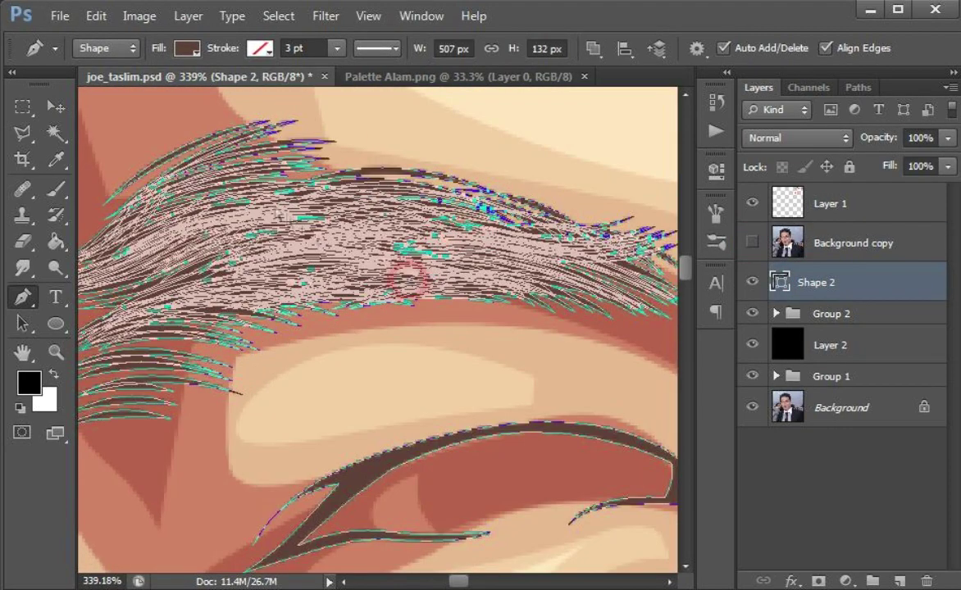
{"action": "key", "text": "ctrl+0"}
{"action": "left_click", "coordinate": [753, 243]}
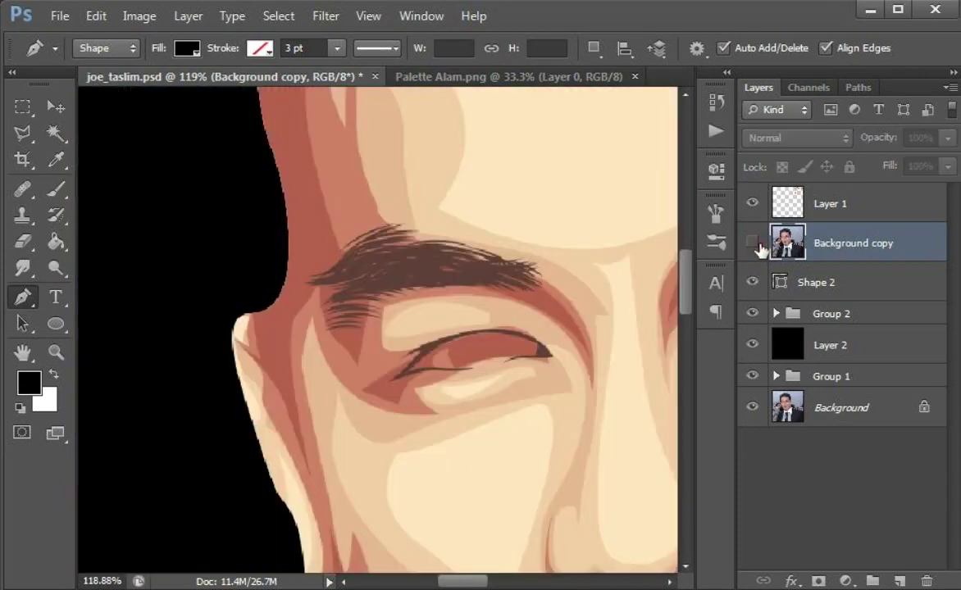
{"action": "left_click", "coordinate": [753, 243]}
{"action": "left_click", "coordinate": [753, 243]}
Inspect the right eyebrow's outer tail and hair density on Shape 2, comparing it with the photo in Background copy.
{"action": "scroll", "coordinate": [369, 296], "scroll_direction": "up", "scroll_amount": 3}
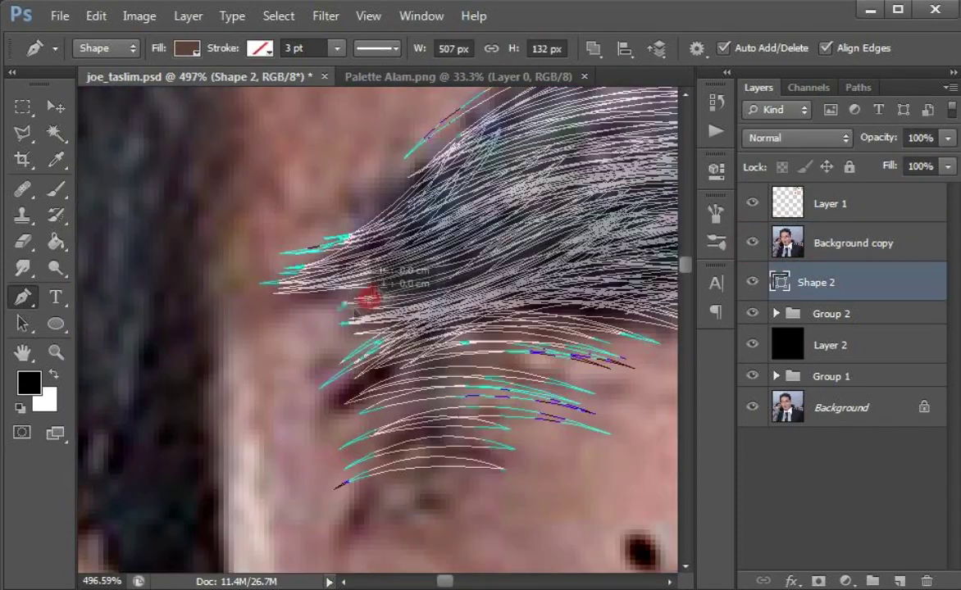
{"action": "scroll", "coordinate": [566, 254], "scroll_direction": "down", "scroll_amount": 2}
{"action": "left_click", "coordinate": [753, 243]}
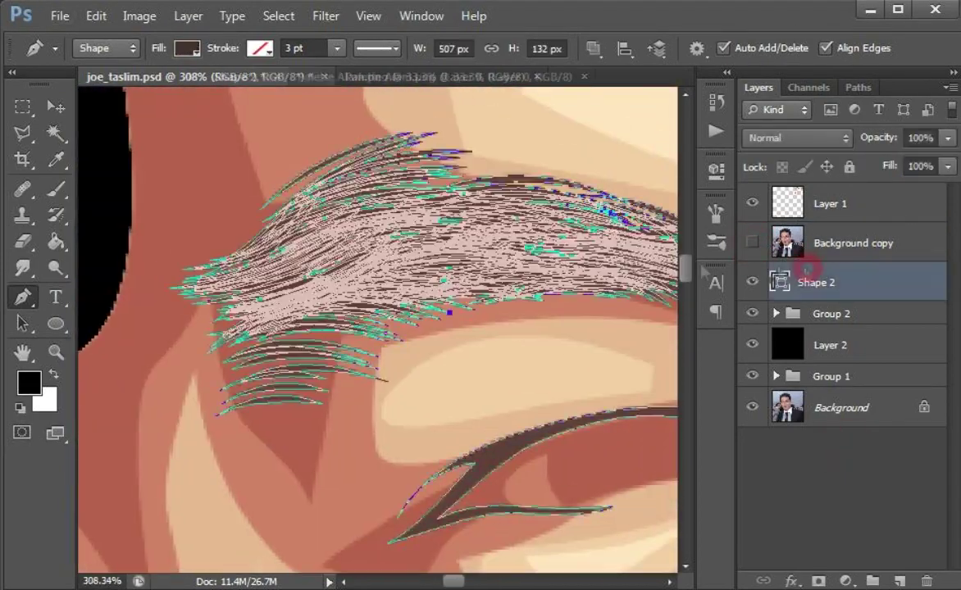
{"action": "scroll", "coordinate": [586, 222], "scroll_direction": "up", "scroll_amount": 1}
{"action": "left_click", "coordinate": [753, 243]}
{"action": "left_click", "coordinate": [753, 243]}
{"action": "left_click", "coordinate": [845, 243]}
{"action": "left_click", "coordinate": [820, 283]}
{"action": "scroll", "coordinate": [371, 257], "scroll_direction": "left", "scroll_amount": 3}
{"action": "scroll", "coordinate": [372, 256], "scroll_direction": "down", "scroll_amount": 10}
{"action": "left_click", "coordinate": [742, 243]}
Select all strand paths of the right eyebrow on Shape 2 and show Background copy.
{"action": "key", "text": "a"}
{"action": "left_click", "coordinate": [222, 164]}
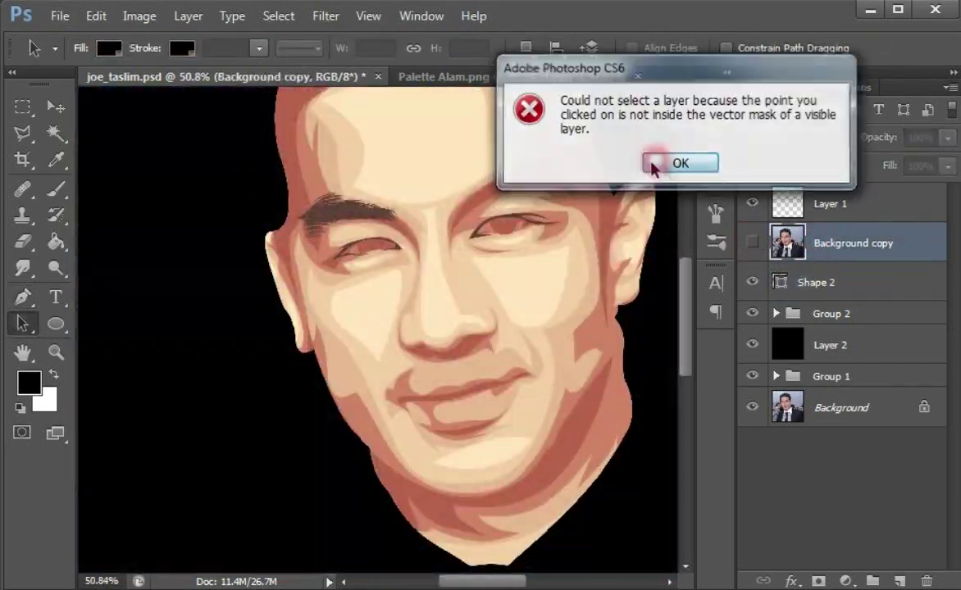
{"action": "left_click", "coordinate": [676, 219]}
{"action": "left_click", "coordinate": [246, 184]}
{"action": "scroll", "coordinate": [206, 226], "scroll_direction": "up", "scroll_amount": 5}
{"action": "left_click", "coordinate": [804, 282]}
{"action": "left_click_drag", "start_coordinate": [171, 386], "coordinate": [367, 217]}
{"action": "scroll", "coordinate": [367, 216], "scroll_direction": "down", "scroll_amount": 5}
{"action": "left_click", "coordinate": [753, 243]}
Flip a copy of the eyebrow horizontally, fit its position, size and angle to the subject's left eyebrow, and apply the transformation.
{"action": "key", "text": "ctrl+t"}
{"action": "scroll", "coordinate": [493, 230], "scroll_direction": "up", "scroll_amount": 3}
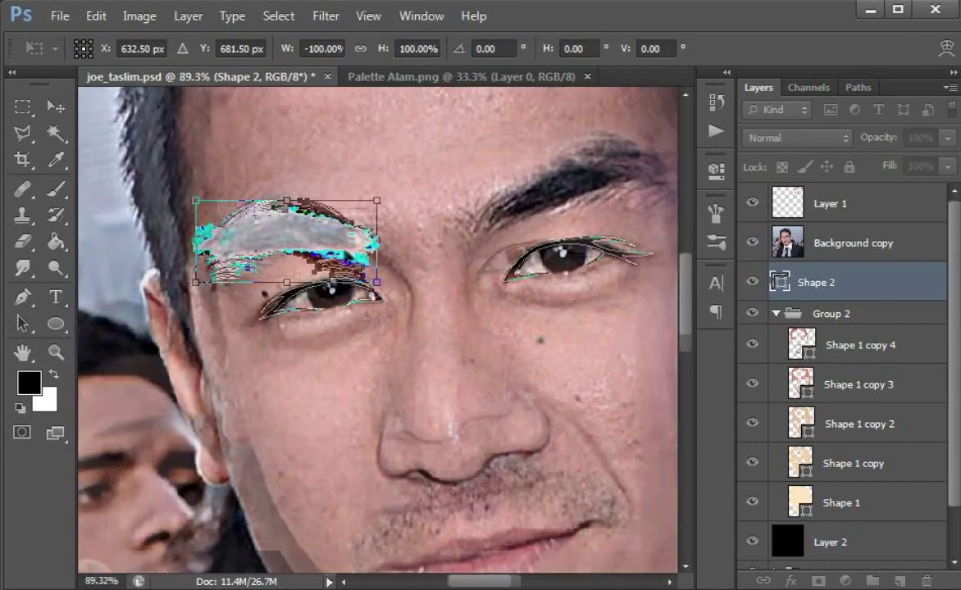
{"action": "left_click_drag", "start_coordinate": [492, 176], "coordinate": [502, 131]}
{"action": "scroll", "coordinate": [484, 256], "scroll_direction": "up", "scroll_amount": 2}
{"action": "scroll", "coordinate": [484, 257], "scroll_direction": "up", "scroll_amount": 2}
{"action": "left_click_drag", "start_coordinate": [492, 187], "coordinate": [497, 182]}
{"action": "left_click_drag", "start_coordinate": [584, 234], "coordinate": [574, 205]}
{"action": "left_click_drag", "start_coordinate": [515, 185], "coordinate": [526, 194]}
{"action": "left_click_drag", "start_coordinate": [302, 182], "coordinate": [306, 195]}
{"action": "left_click_drag", "start_coordinate": [526, 197], "coordinate": [538, 201]}
{"action": "mouse_move", "coordinate": [306, 195]}
{"action": "left_mouse_down"}
{"action": "mouse_move", "coordinate": [317, 182]}
{"action": "mouse_move", "coordinate": [313, 190]}
{"action": "left_mouse_up"}
{"action": "key", "text": "Return"}
Hide Background copy and check both eyebrows with the whole portrait in view.
{"action": "left_click", "coordinate": [853, 242]}
{"action": "left_click", "coordinate": [752, 242]}
{"action": "key", "text": "ctrl+0"}
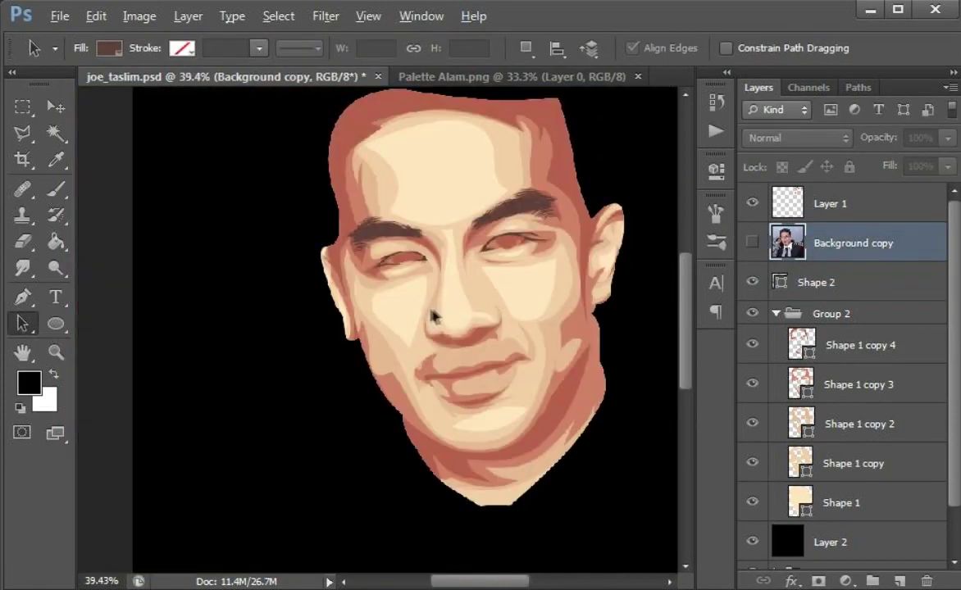
Collapse Group 2 and hide the black Layer 2.
{"action": "left_click", "coordinate": [776, 313]}
{"action": "left_click", "coordinate": [762, 279]}
{"action": "left_click", "coordinate": [751, 345]}
Start the hair outline on Shape 2 at the subject's right sideburn and trace it up past the eyebrow.
{"action": "key", "text": "p"}
{"action": "scroll", "coordinate": [397, 236], "scroll_direction": "up", "scroll_amount": 5}
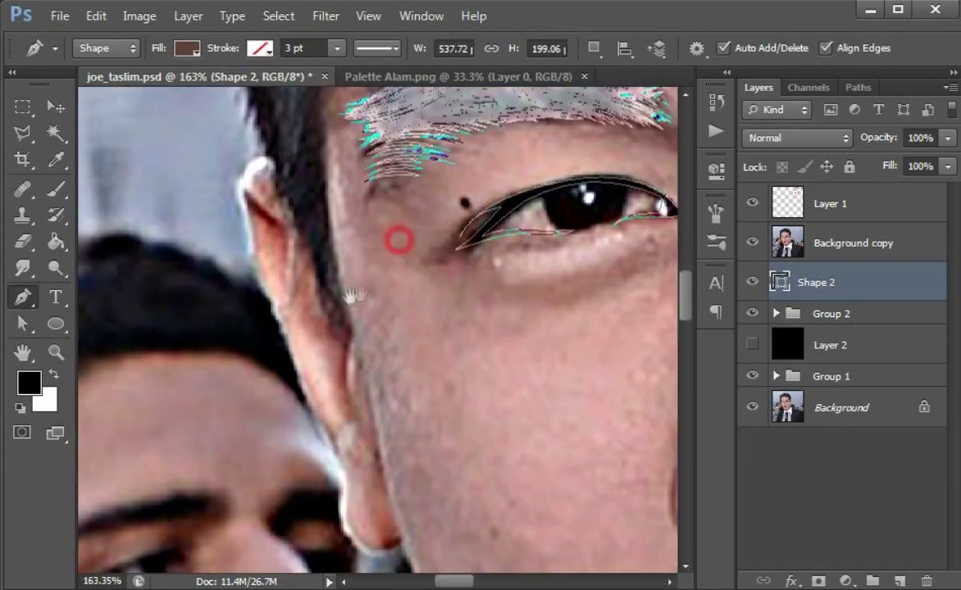
{"action": "left_click", "coordinate": [326, 497]}
{"action": "left_click_drag", "start_coordinate": [301, 373], "coordinate": [302, 310]}
{"action": "left_click", "coordinate": [293, 295]}
{"action": "scroll", "coordinate": [295, 456], "scroll_direction": "up", "scroll_amount": 3}
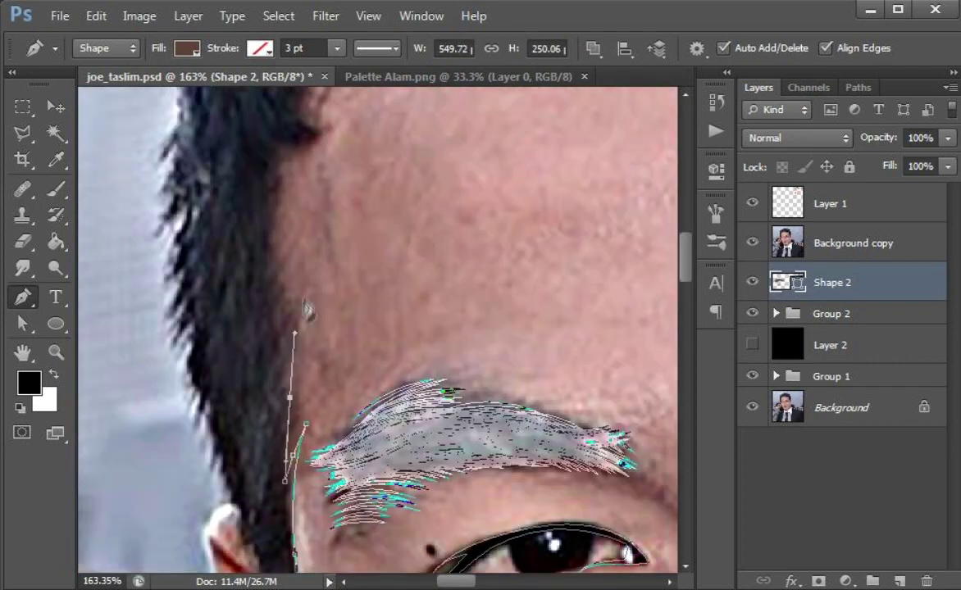
{"action": "left_click", "coordinate": [303, 299]}
Continue the hair outline up the right temple with pointed tufts projecting onto the forehead.
{"action": "scroll", "coordinate": [271, 385], "scroll_direction": "up", "scroll_amount": 2}
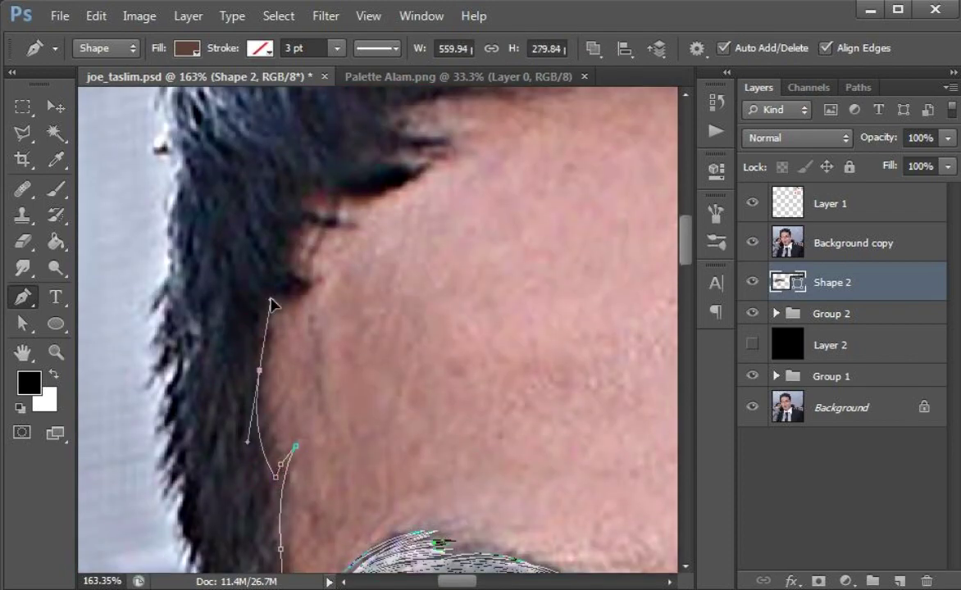
{"action": "left_click", "coordinate": [273, 305]}
{"action": "scroll", "coordinate": [275, 316], "scroll_direction": "up", "scroll_amount": 1}
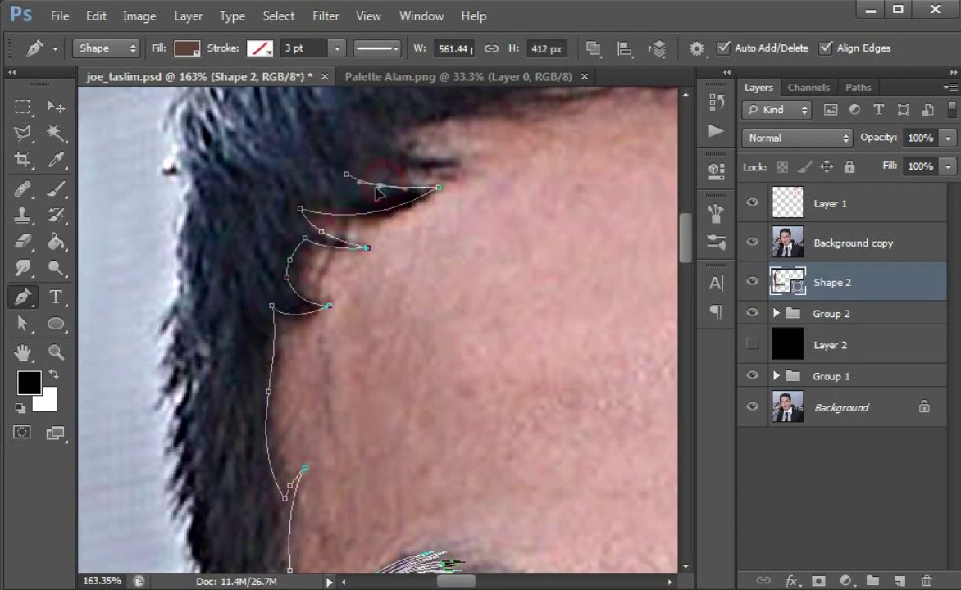
{"action": "left_click", "coordinate": [382, 188]}
Continue the hair outline across the forehead and around the pointed fringe strands above the left temple.
{"action": "scroll", "coordinate": [361, 246], "scroll_direction": "up", "scroll_amount": 2}
{"action": "scroll", "coordinate": [341, 304], "scroll_direction": "right", "scroll_amount": 2}
{"action": "scroll", "coordinate": [351, 266], "scroll_direction": "right", "scroll_amount": 2}
{"action": "left_click", "coordinate": [564, 318]}
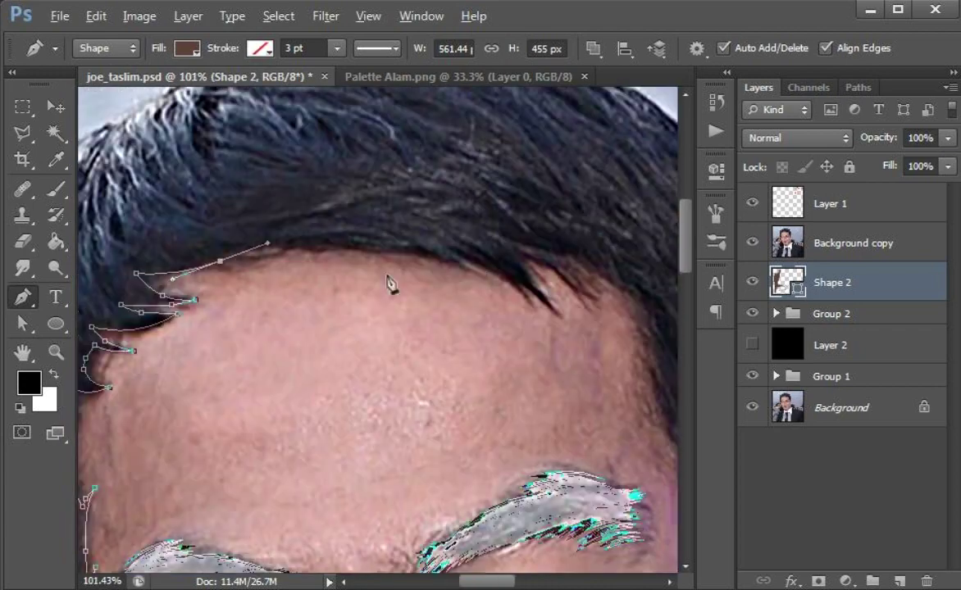
{"action": "scroll", "coordinate": [564, 317], "scroll_direction": "up", "scroll_amount": 1}
{"action": "scroll", "coordinate": [554, 312], "scroll_direction": "right", "scroll_amount": 1}
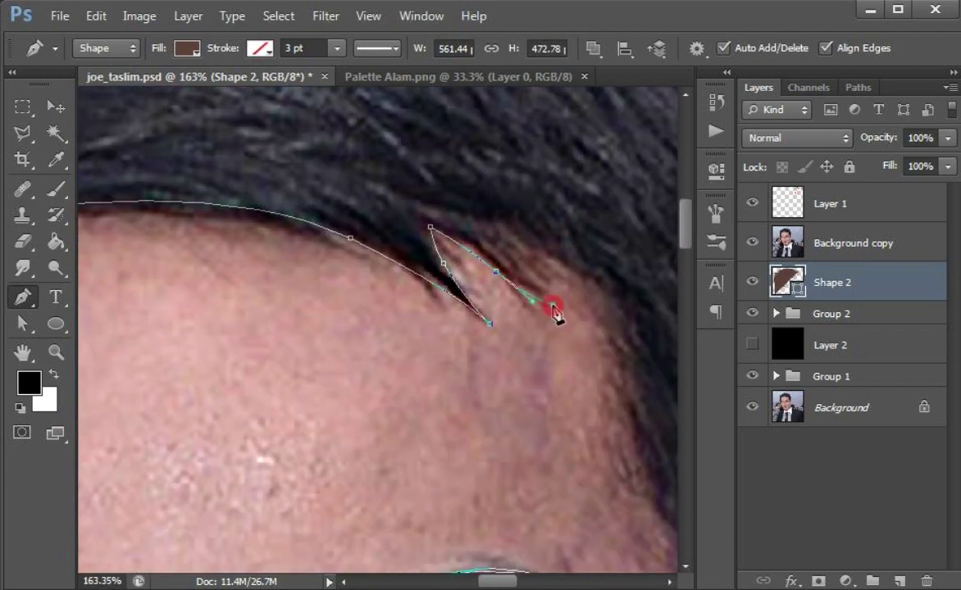
Trace the hairline down the subject's left temple to the sideburn beside the ear.
{"action": "scroll", "coordinate": [515, 281], "scroll_direction": "down", "scroll_amount": 3}
{"action": "scroll", "coordinate": [515, 282], "scroll_direction": "down", "scroll_amount": 2}
{"action": "left_click", "coordinate": [561, 549]}
{"action": "scroll", "coordinate": [541, 410], "scroll_direction": "down", "scroll_amount": 2}
{"action": "left_click", "coordinate": [506, 310]}
Trace the outer edge of the hair upward from the left sideburn along the side of the head.
{"action": "scroll", "coordinate": [530, 286], "scroll_direction": "up", "scroll_amount": 3}
{"action": "left_click", "coordinate": [536, 257]}
{"action": "scroll", "coordinate": [536, 258], "scroll_direction": "up", "scroll_amount": 2}
{"action": "scroll", "coordinate": [536, 258], "scroll_direction": "left", "scroll_amount": 1}
{"action": "left_click", "coordinate": [537, 286]}
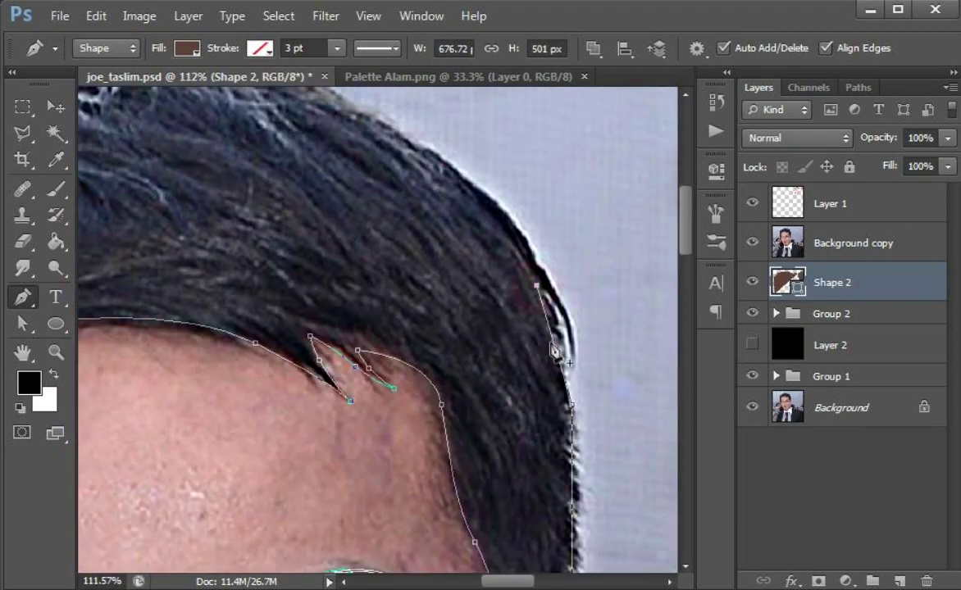
Continue the outer hair outline over the top of the head.
{"action": "scroll", "coordinate": [393, 140], "scroll_direction": "up", "scroll_amount": 3}
{"action": "scroll", "coordinate": [317, 279], "scroll_direction": "up", "scroll_amount": 2}
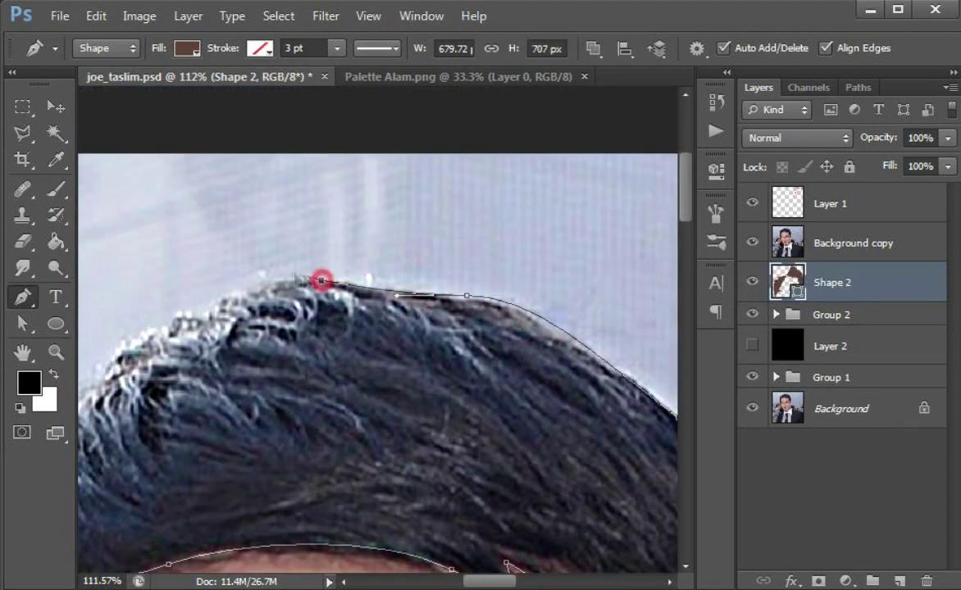
{"action": "scroll", "coordinate": [203, 314], "scroll_direction": "left", "scroll_amount": 1}
{"action": "left_click_drag", "start_coordinate": [299, 281], "coordinate": [283, 331]}
Trace the outer hair edge down the right side of the head and close the path at the sideburn.
{"action": "scroll", "coordinate": [285, 287], "scroll_direction": "down", "scroll_amount": 3}
{"action": "scroll", "coordinate": [284, 288], "scroll_direction": "left", "scroll_amount": 1}
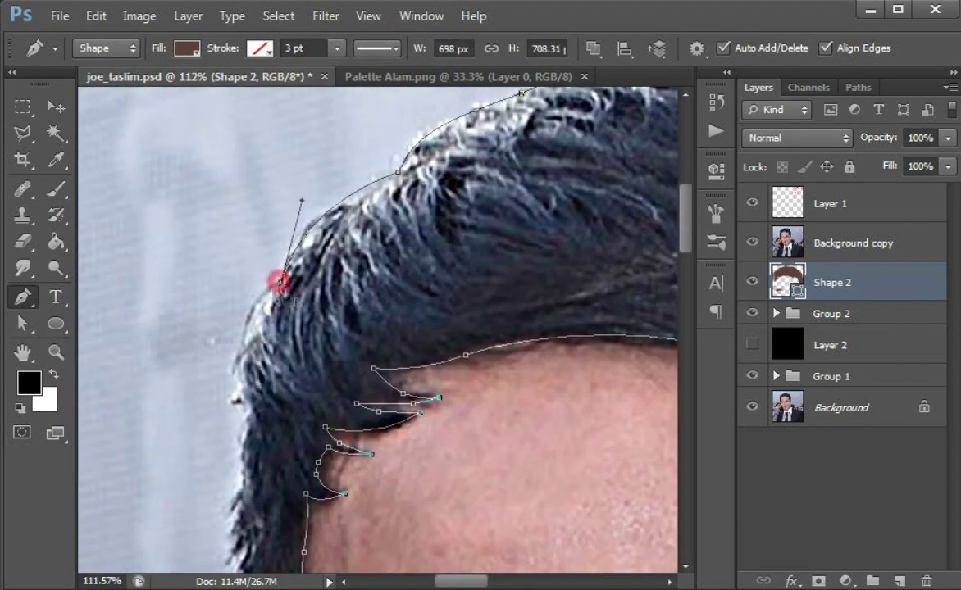
{"action": "scroll", "coordinate": [280, 288], "scroll_direction": "down", "scroll_amount": 3}
{"action": "scroll", "coordinate": [280, 289], "scroll_direction": "down", "scroll_amount": 2}
{"action": "scroll", "coordinate": [328, 410], "scroll_direction": "down", "scroll_amount": 1}
{"action": "left_click", "coordinate": [329, 474]}
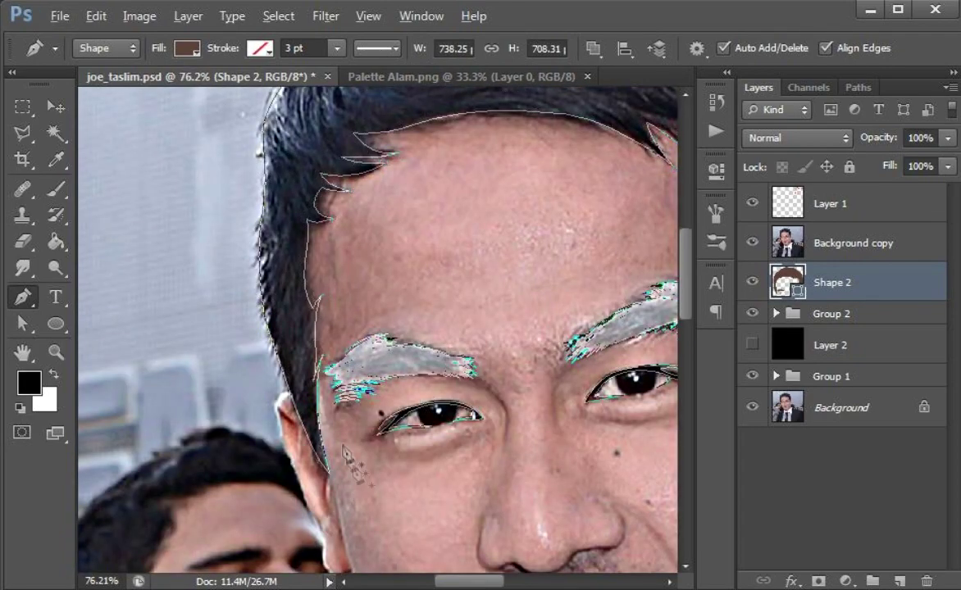
Show Layer 2, fill it with the white background color and hide Background copy to view the portrait.
{"action": "scroll", "coordinate": [355, 504], "scroll_direction": "down", "scroll_amount": 2}
{"action": "left_click", "coordinate": [752, 345]}
{"action": "left_click", "coordinate": [830, 345]}
{"action": "key", "text": "ctrl+BackSpace"}
{"action": "left_click", "coordinate": [752, 242]}
{"action": "scroll", "coordinate": [285, 219], "scroll_direction": "down", "scroll_amount": 3}
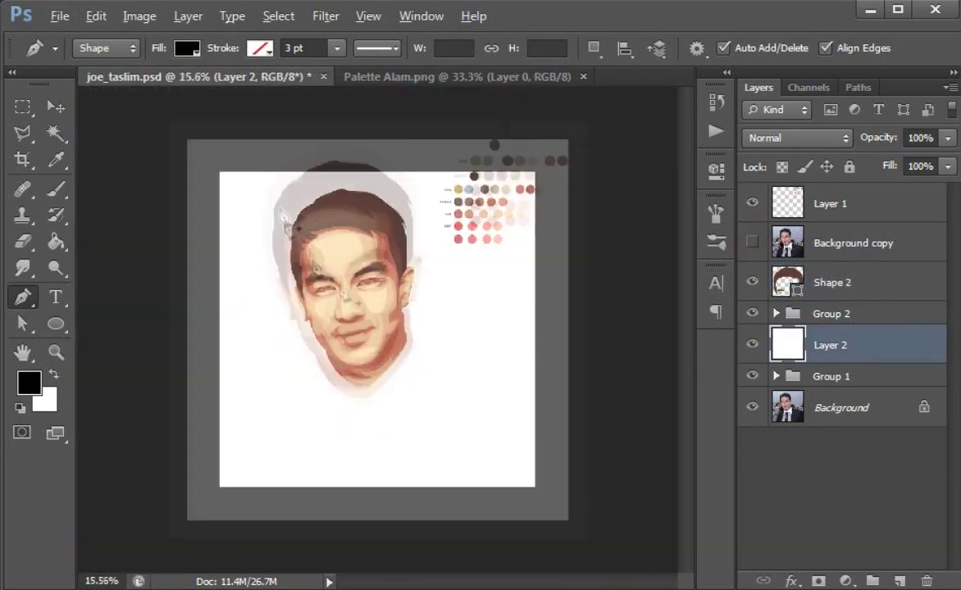
Hide Layer 2, show the Background copy photo and make the Shape 2 layer active.
{"action": "scroll", "coordinate": [282, 217], "scroll_direction": "up", "scroll_amount": 4}
{"action": "left_click", "coordinate": [752, 345]}
{"action": "left_click", "coordinate": [752, 243]}
{"action": "key", "text": "alt+bracketright"}
{"action": "key", "text": "alt+bracketright"}
{"action": "scroll", "coordinate": [377, 328], "scroll_direction": "up", "scroll_amount": 3}
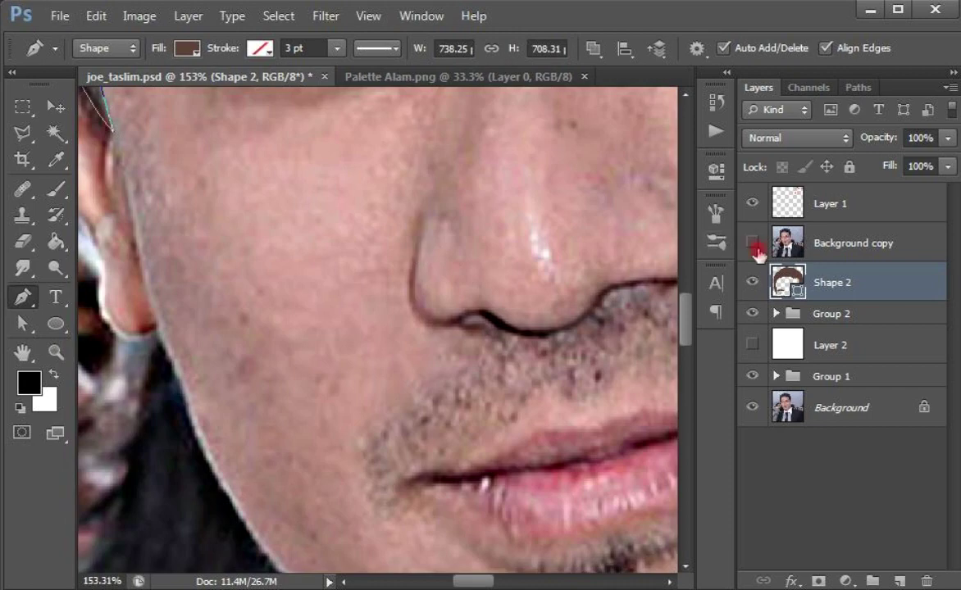
Trace the upper edge of the nose line from the left nostril wing, under the tip, to the right nostril with the Pen tool.
{"action": "scroll", "coordinate": [382, 290], "scroll_direction": "up", "scroll_amount": 2}
{"action": "left_click_drag", "start_coordinate": [324, 287], "coordinate": [358, 305]}
{"action": "scroll", "coordinate": [361, 307], "scroll_direction": "up", "scroll_amount": 2}
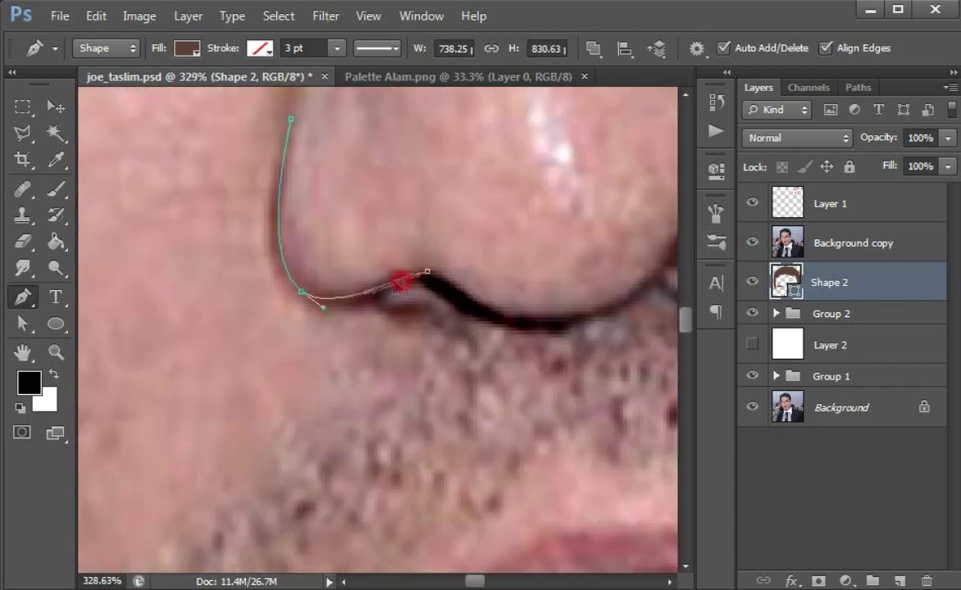
{"action": "left_click_drag", "start_coordinate": [431, 273], "coordinate": [318, 283]}
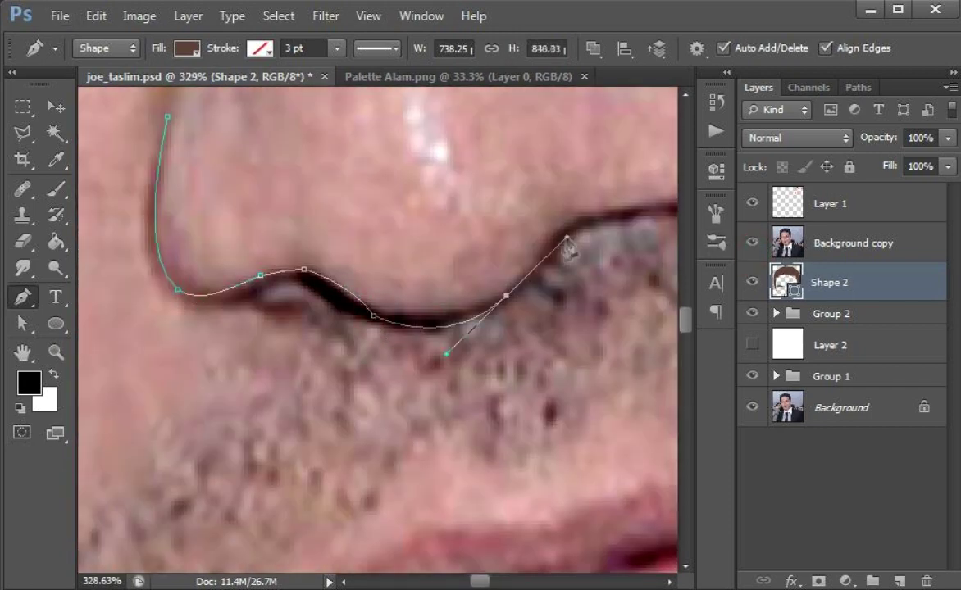
{"action": "left_click_drag", "start_coordinate": [570, 246], "coordinate": [436, 277]}
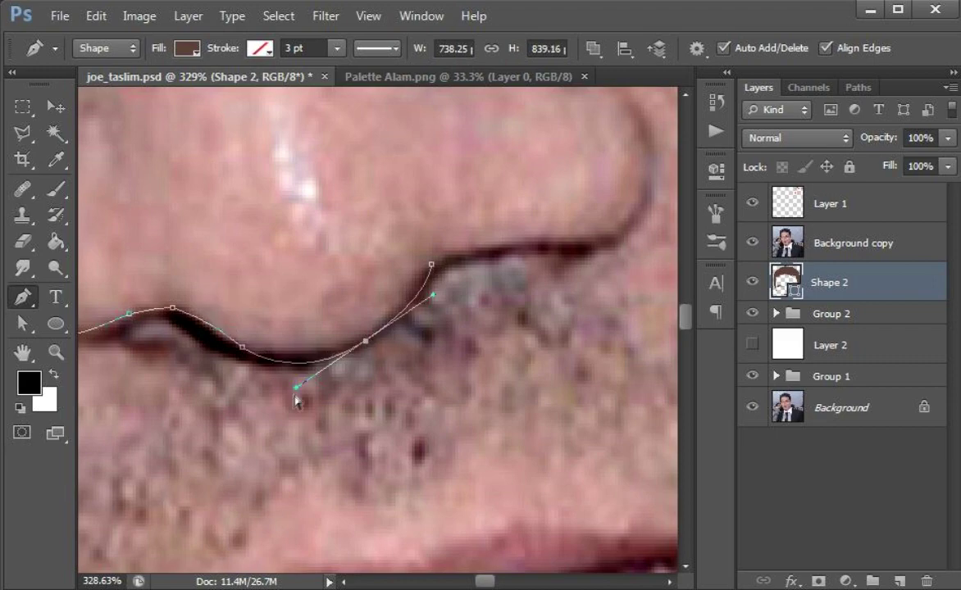
{"action": "left_click", "coordinate": [539, 223]}
Trace back along the lower edge of the nose line and close the path at the left nostril wing.
{"action": "left_click_drag", "start_coordinate": [535, 251], "coordinate": [361, 408]}
{"action": "left_click_drag", "start_coordinate": [314, 439], "coordinate": [390, 341]}
{"action": "left_click", "coordinate": [239, 384]}
{"action": "left_click_drag", "start_coordinate": [172, 361], "coordinate": [295, 300]}
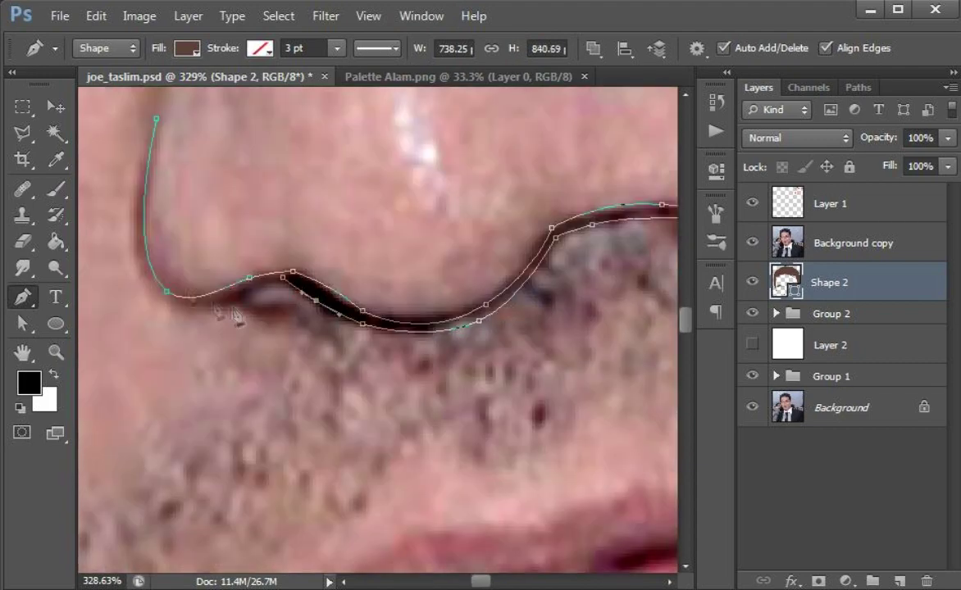
{"action": "left_click_drag", "start_coordinate": [140, 264], "coordinate": [168, 351]}
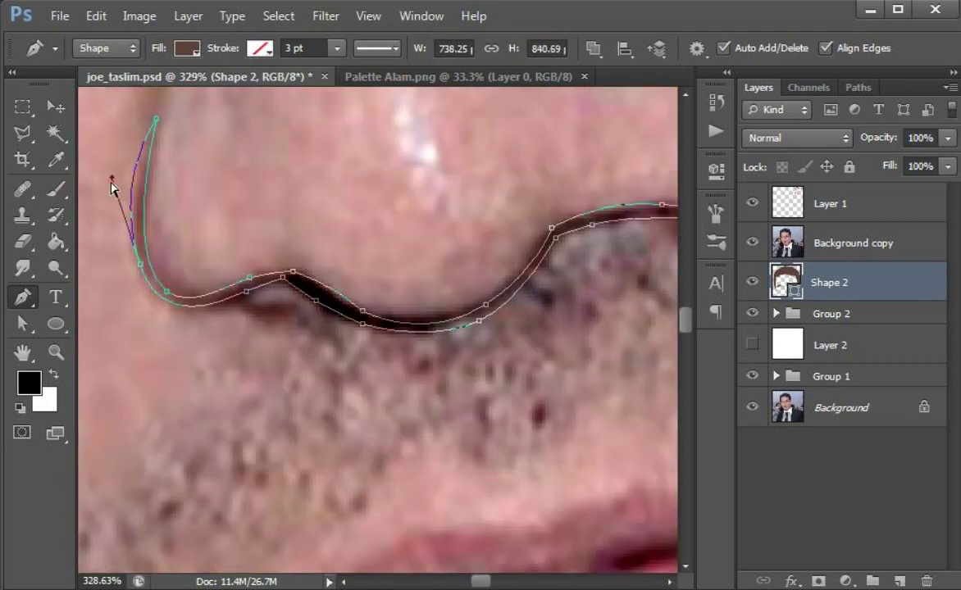
Trace the dark line between the lips from corner to corner as a closed shape, and hide Background copy.
{"action": "scroll", "coordinate": [113, 185], "scroll_direction": "down", "scroll_amount": 5}
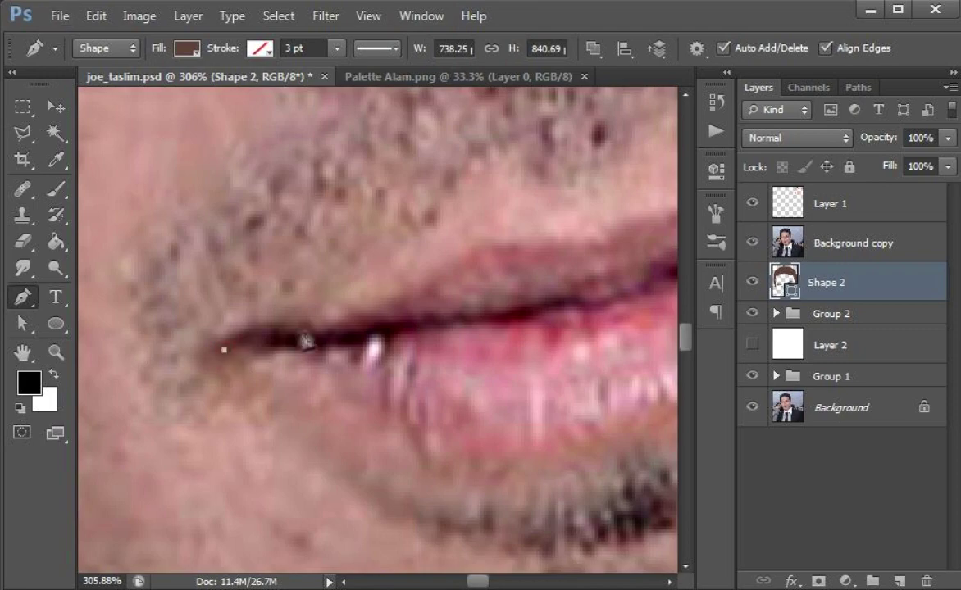
{"action": "left_click_drag", "start_coordinate": [505, 320], "coordinate": [283, 322]}
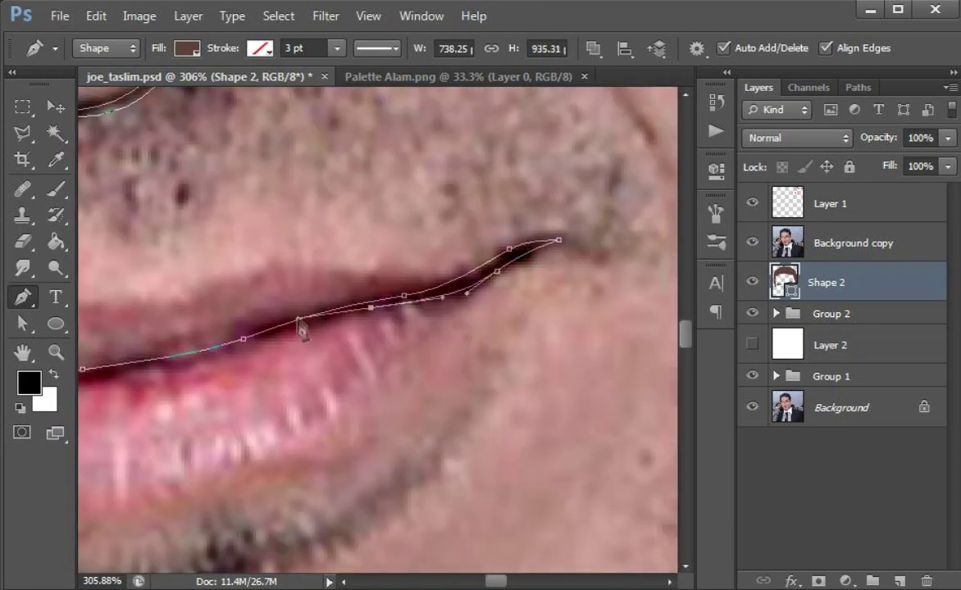
{"action": "left_click_drag", "start_coordinate": [373, 312], "coordinate": [498, 240]}
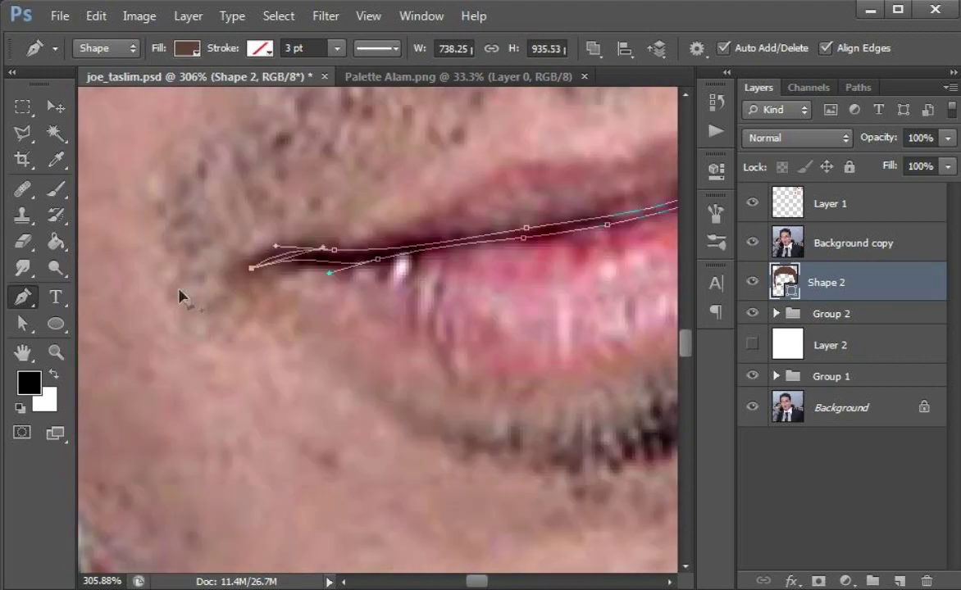
{"action": "left_click", "coordinate": [752, 242]}
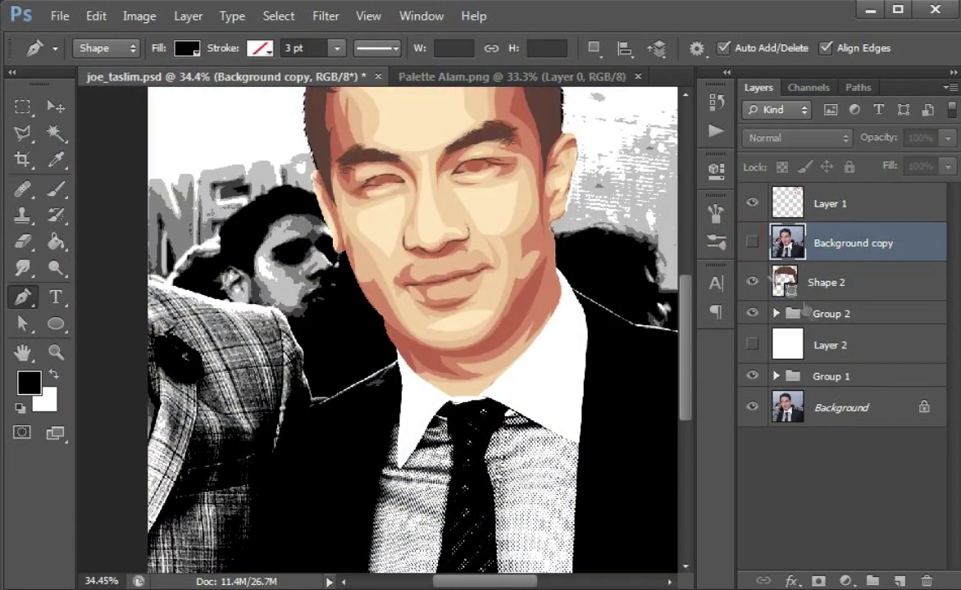
Trace thin contour lines inside both ears on the Shape 2 layer.
{"action": "left_click", "coordinate": [792, 287]}
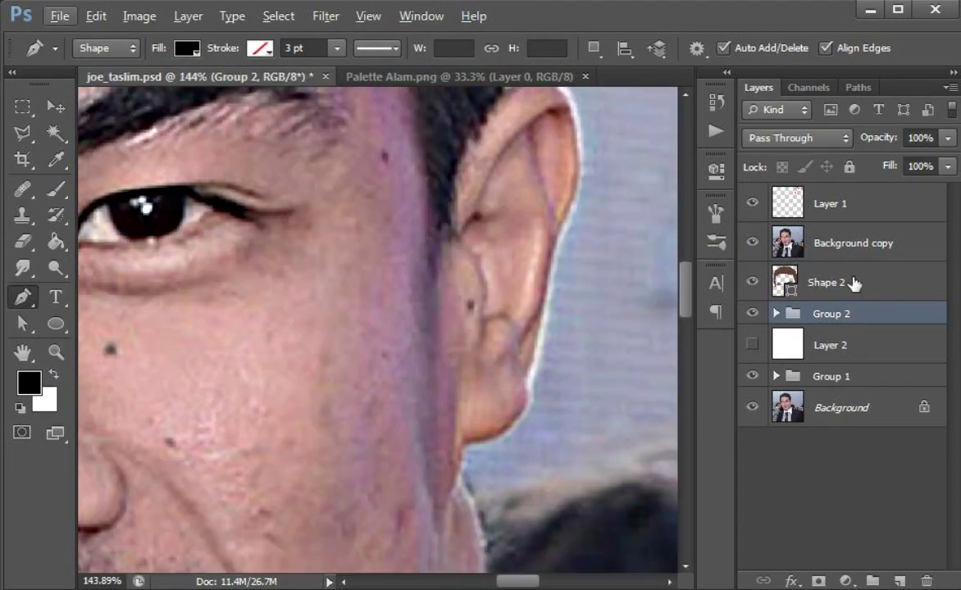
{"action": "left_click", "coordinate": [794, 281]}
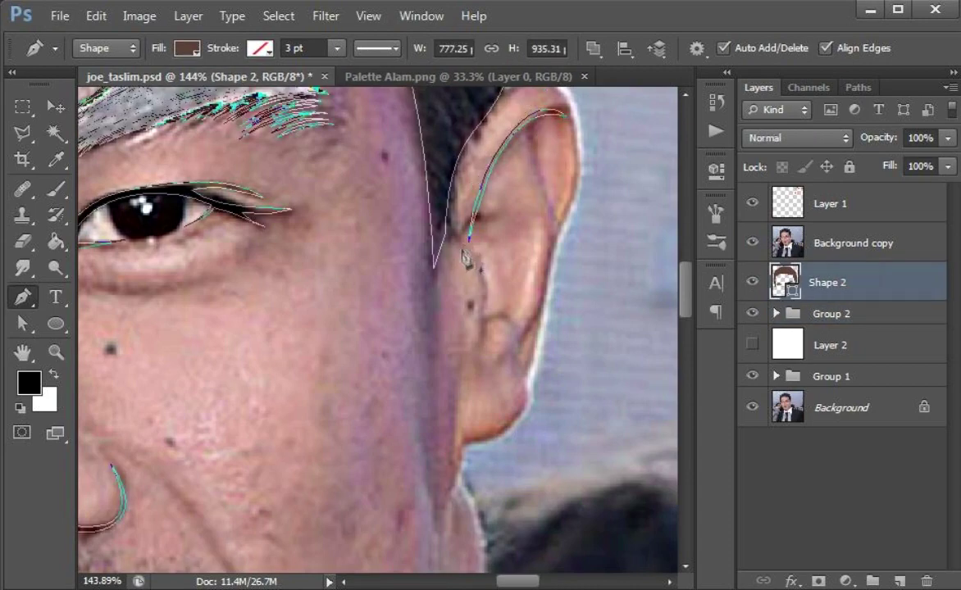
{"action": "left_click_drag", "start_coordinate": [534, 292], "coordinate": [513, 339]}
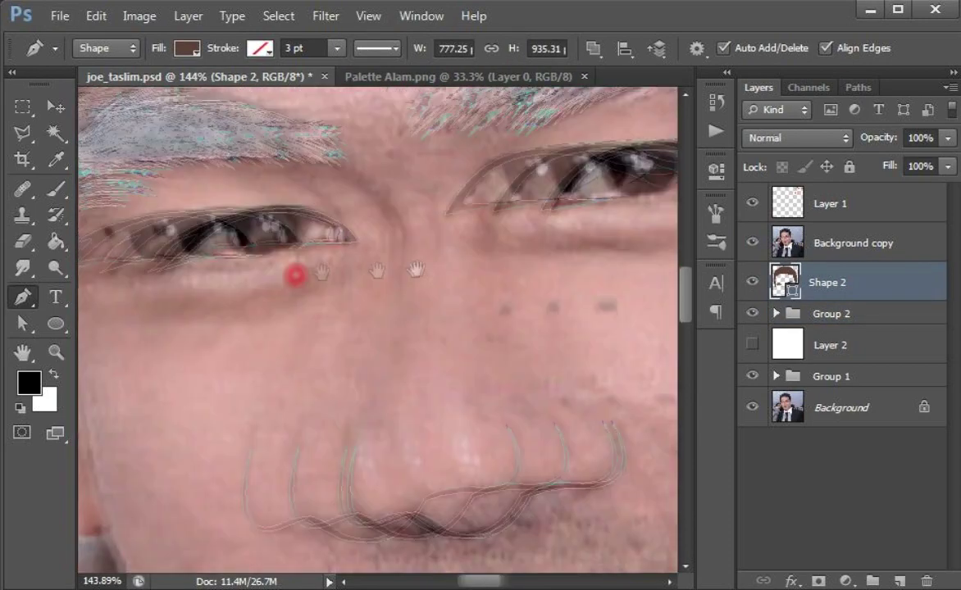
{"action": "left_click", "coordinate": [324, 267]}
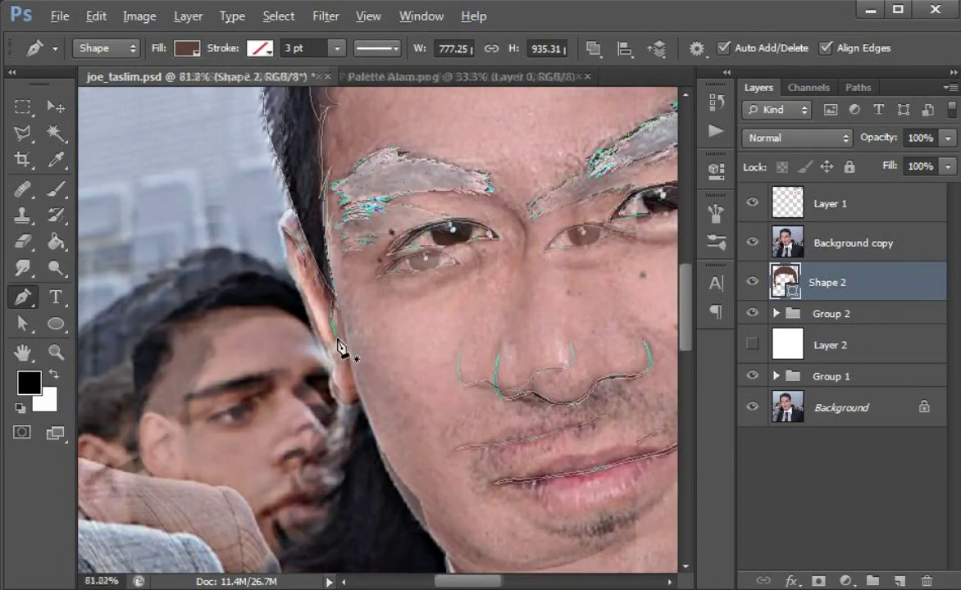
With the photo shown, trace the upper edge of the jawline and the outer left neck edge down to the collar.
{"action": "left_click", "coordinate": [750, 242]}
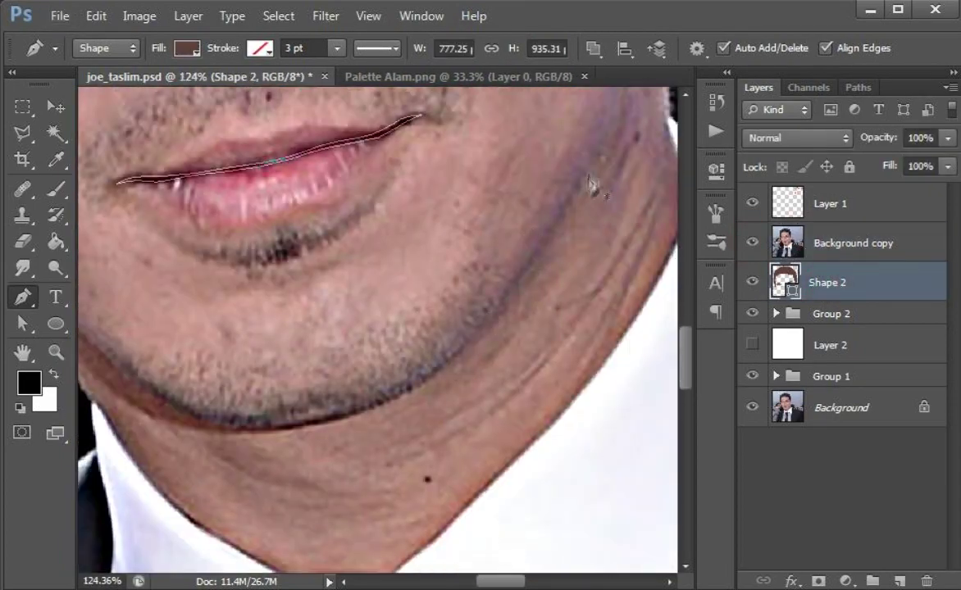
{"action": "left_click_drag", "start_coordinate": [513, 312], "coordinate": [450, 348]}
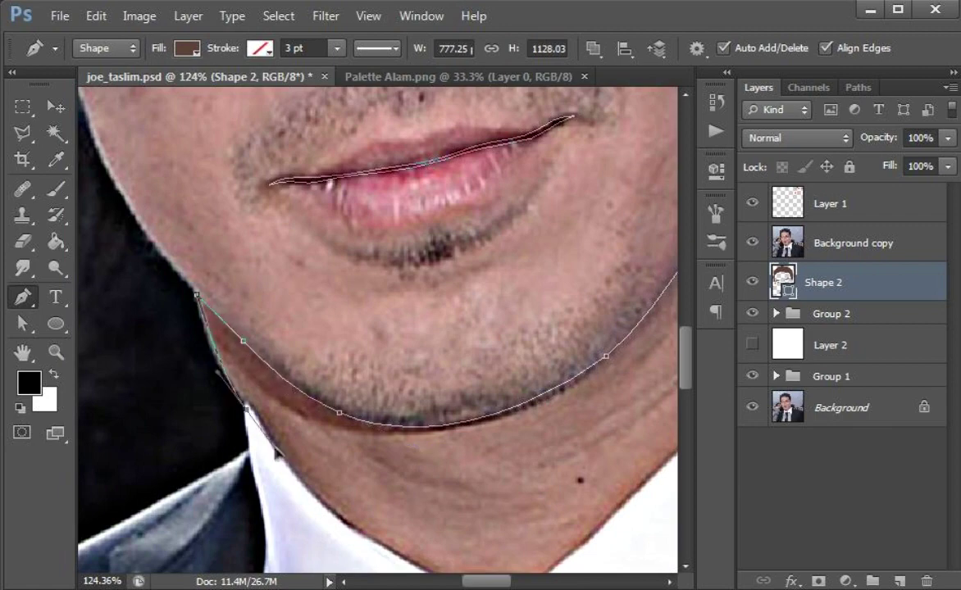
{"action": "left_click", "coordinate": [363, 470]}
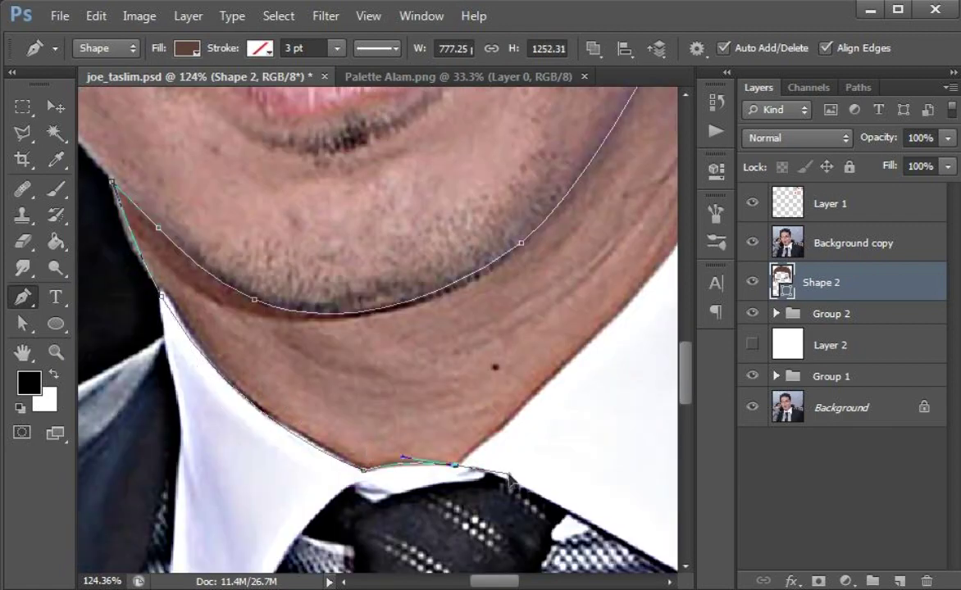
Trace back along the inner neck edge and beneath the jawline to close the thin contour, and hide Background copy.
{"action": "scroll", "coordinate": [355, 431], "scroll_direction": "up", "scroll_amount": 3}
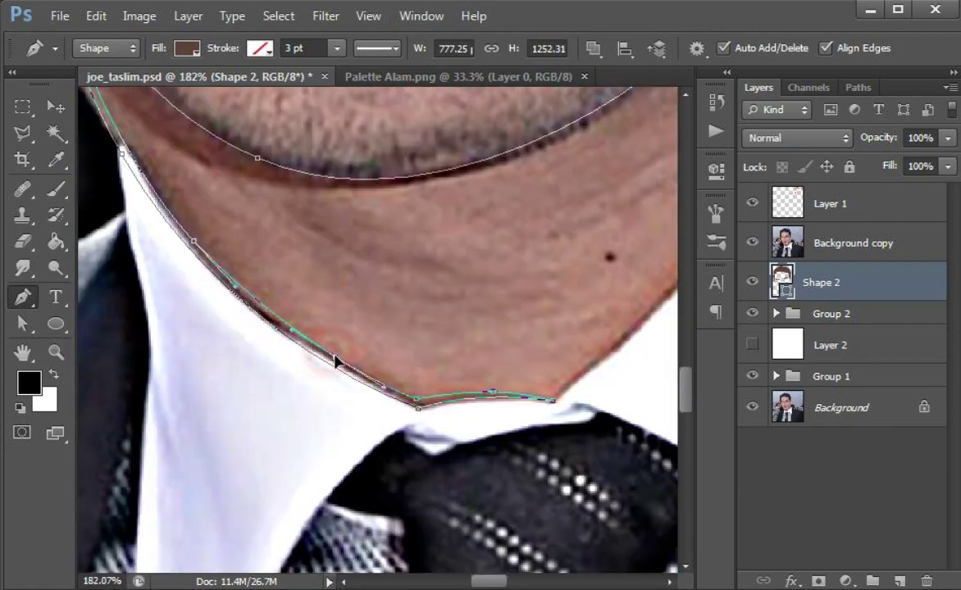
{"action": "left_click", "coordinate": [150, 160]}
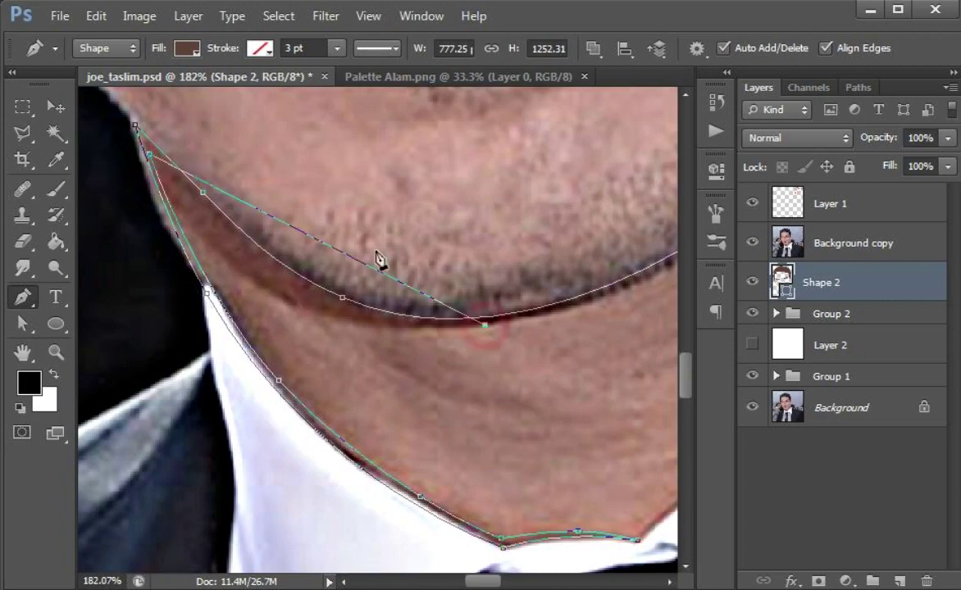
{"action": "left_click_drag", "start_coordinate": [342, 306], "coordinate": [486, 247]}
{"action": "scroll", "coordinate": [266, 283], "scroll_direction": "down", "scroll_amount": 3}
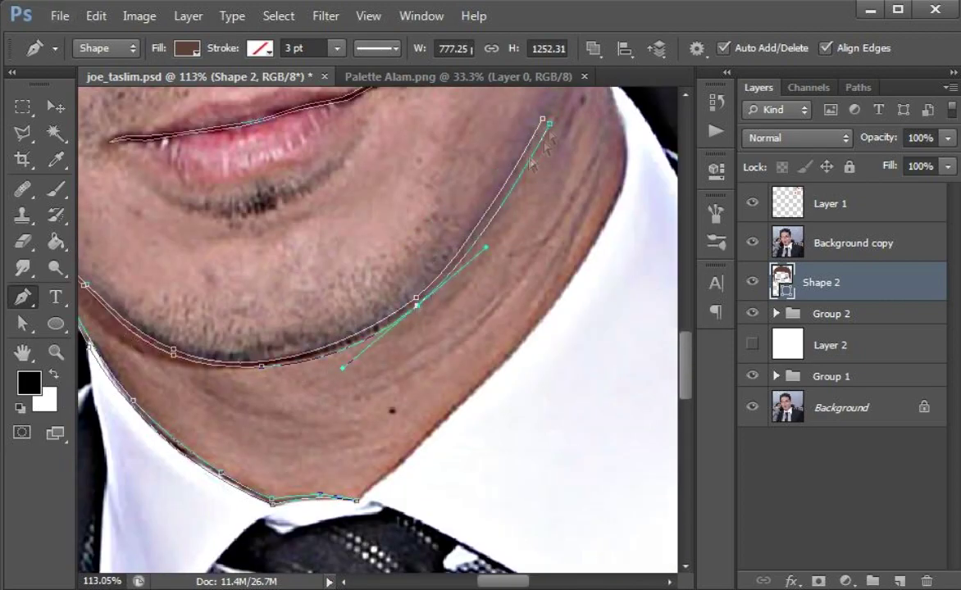
{"action": "scroll", "coordinate": [406, 283], "scroll_direction": "down", "scroll_amount": 2}
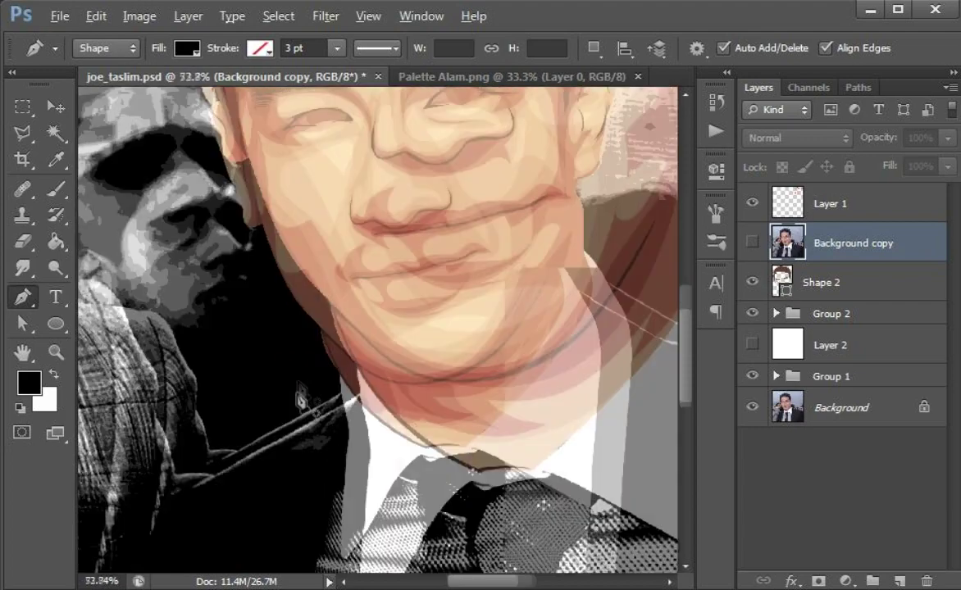
{"action": "left_click", "coordinate": [868, 243]}
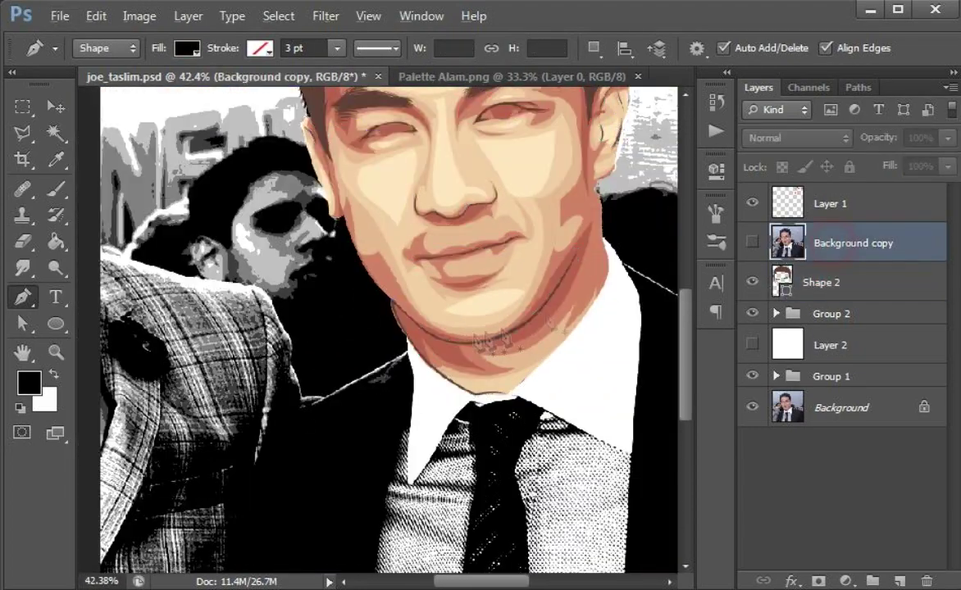
Draw 51 px circles over both irises on a new layer below Shape 2 and fill them with dark brown.
{"action": "left_click", "coordinate": [816, 281]}
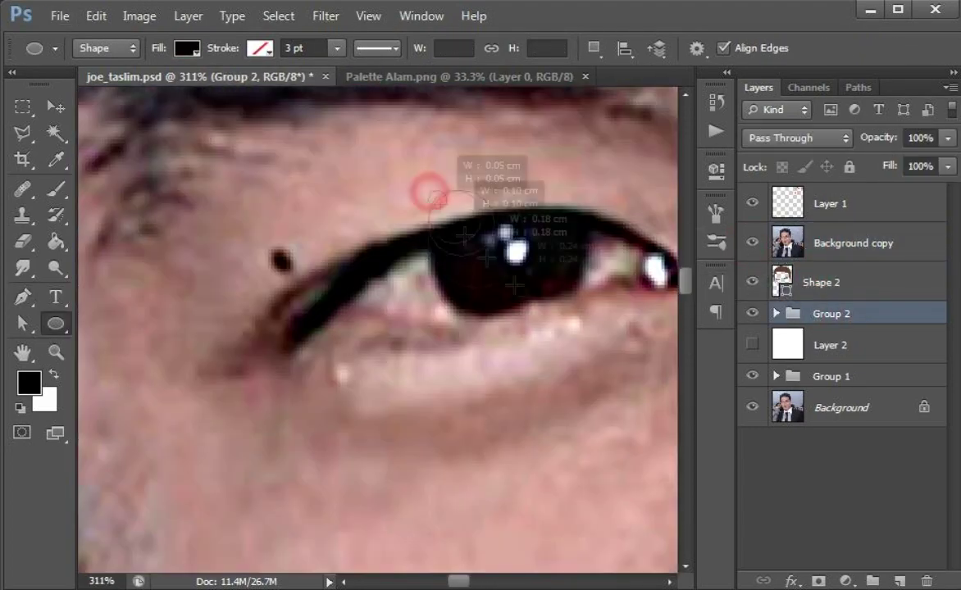
{"action": "left_click_drag", "start_coordinate": [418, 188], "coordinate": [532, 283]}
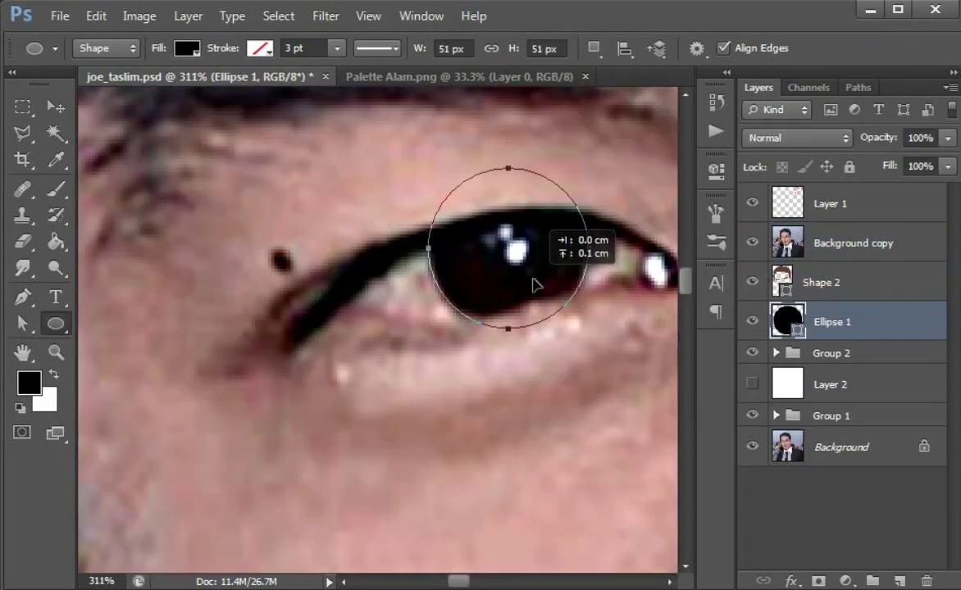
{"action": "left_click_drag", "start_coordinate": [537, 201], "coordinate": [545, 194]}
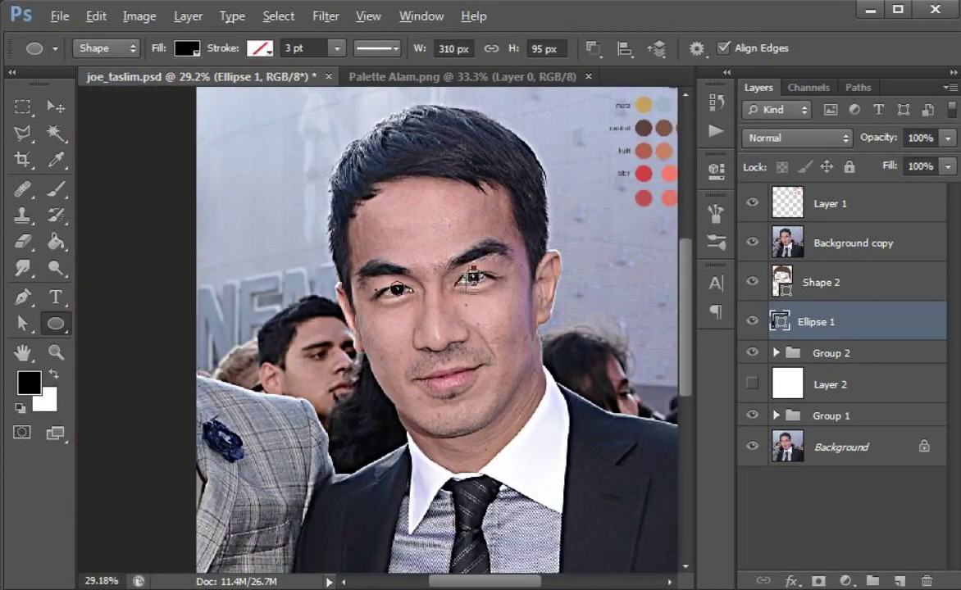
{"action": "left_click", "coordinate": [753, 243]}
{"action": "double_click", "coordinate": [780, 321]}
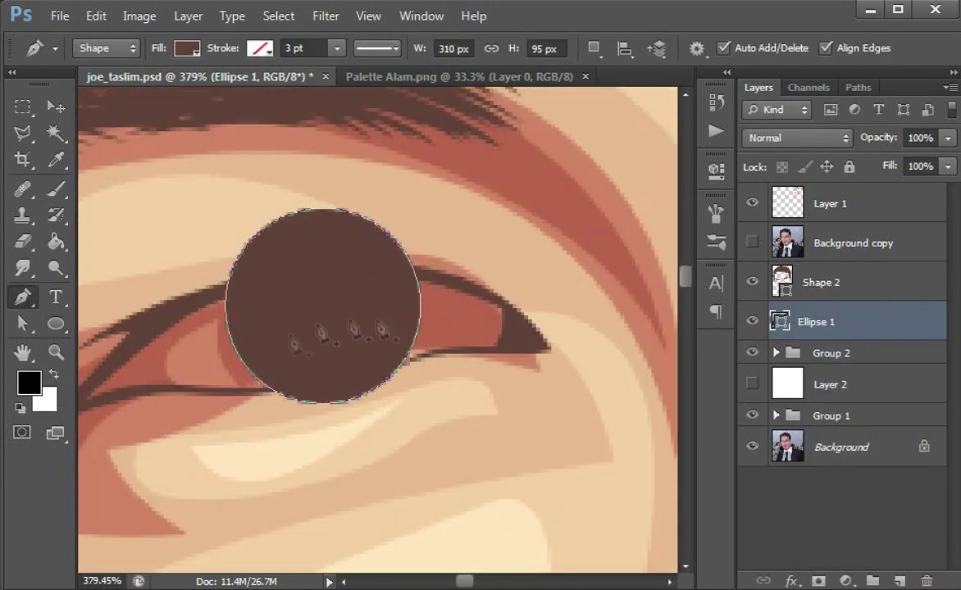
Trim the left iris circle to the eyelids by subtracting a Pen-drawn shape around the eye opening.
{"action": "left_click", "coordinate": [592, 48]}
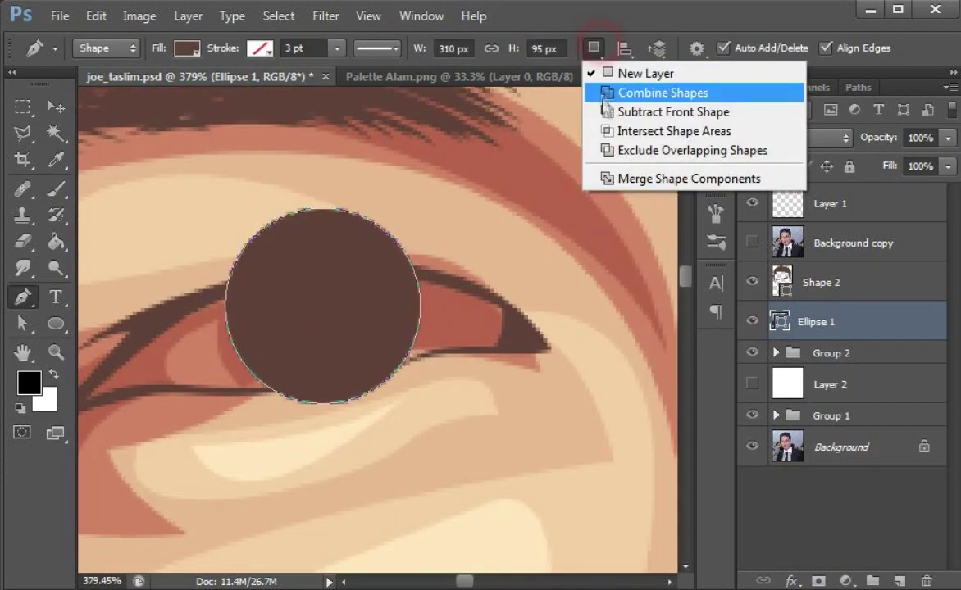
{"action": "scroll", "coordinate": [393, 277], "scroll_direction": "down", "scroll_amount": 2}
{"action": "left_click_drag", "start_coordinate": [215, 296], "coordinate": [254, 227]}
{"action": "left_click", "coordinate": [483, 332]}
{"action": "left_click", "coordinate": [436, 332]}
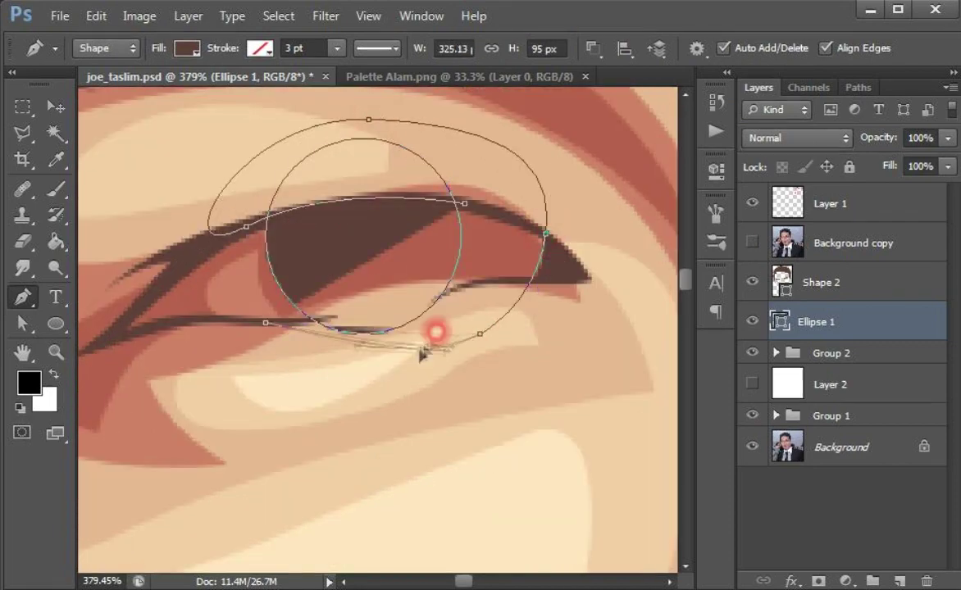
{"action": "scroll", "coordinate": [435, 332], "scroll_direction": "up", "scroll_amount": 3}
{"action": "left_click_drag", "start_coordinate": [577, 204], "coordinate": [521, 269]}
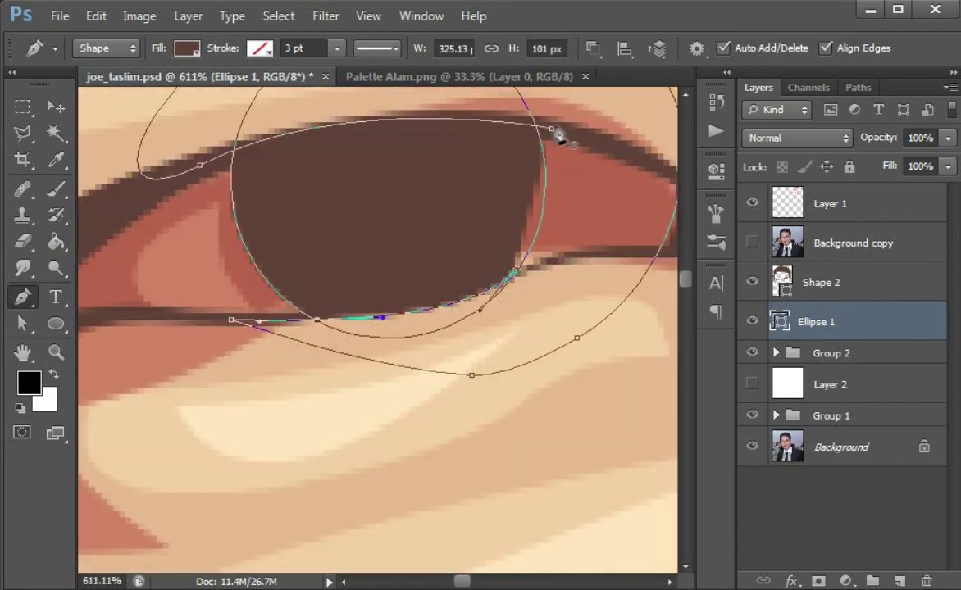
Show the photo and subtract a Pen-drawn shape from the right iris circle along the eyelids.
{"action": "left_click", "coordinate": [752, 243]}
{"action": "left_click", "coordinate": [435, 301]}
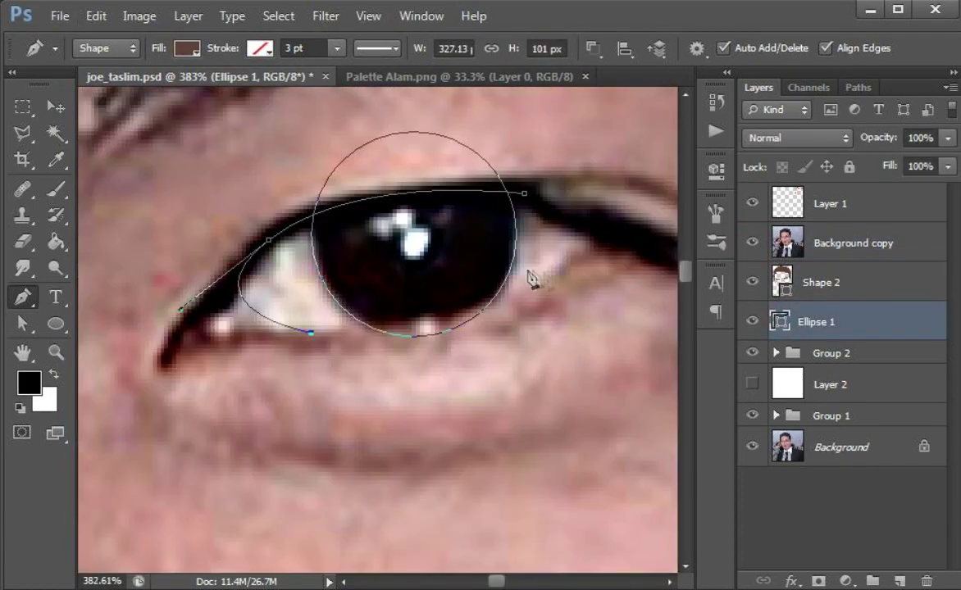
{"action": "left_click", "coordinate": [214, 221]}
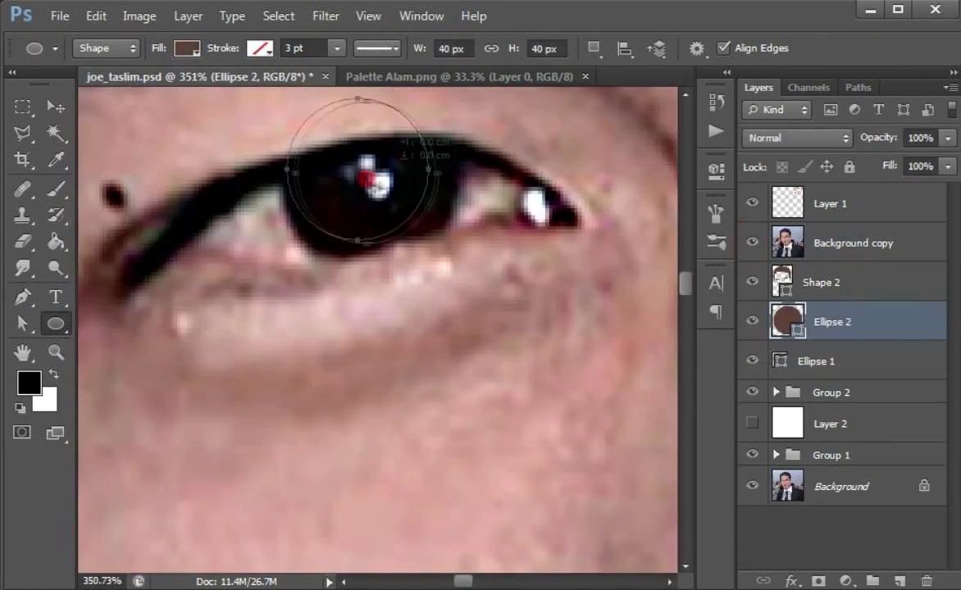
Hide the photo, copy the 40 px inner iris circle to the right eye and fill the circles with light blue.
{"action": "left_click", "coordinate": [753, 244]}
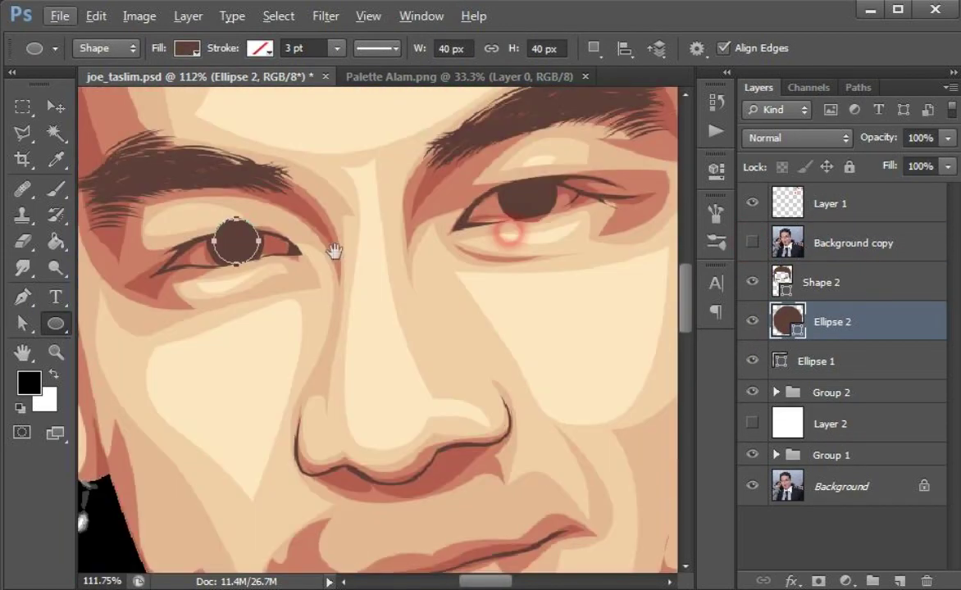
{"action": "left_click_drag", "start_coordinate": [233, 259], "coordinate": [525, 209]}
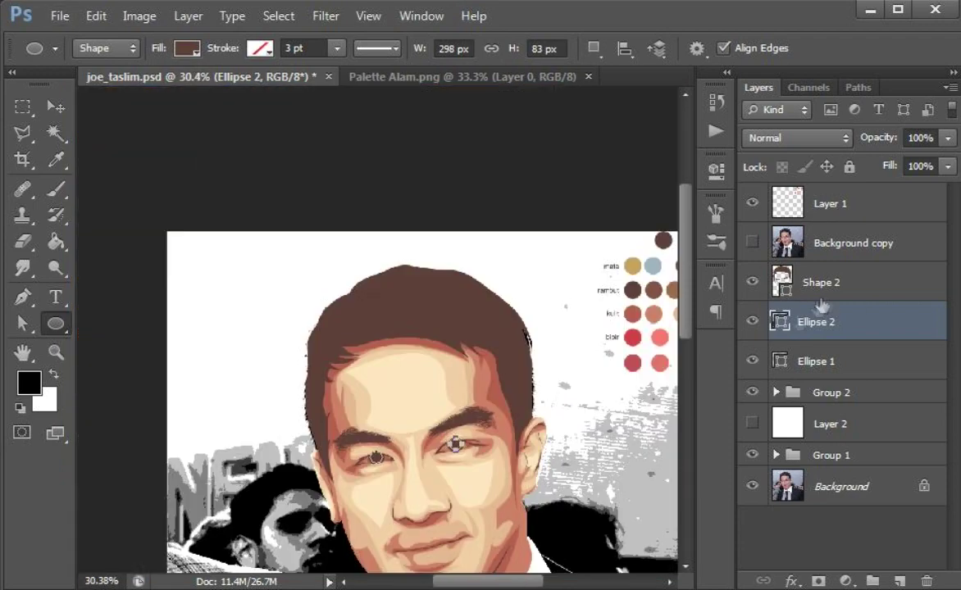
{"action": "double_click", "coordinate": [779, 321]}
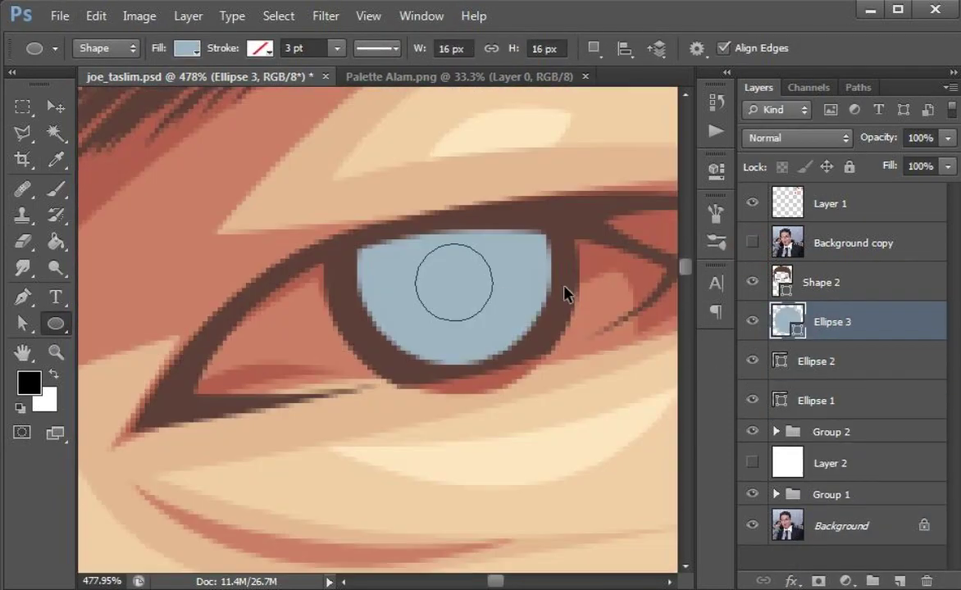
Fill the pupil circle layer Ellipse 3 with dark brown and show Background copy.
{"action": "double_click", "coordinate": [788, 322]}
{"action": "left_click", "coordinate": [566, 328]}
{"action": "key", "text": "Return"}
{"action": "scroll", "coordinate": [656, 278], "scroll_direction": "down", "scroll_amount": 5}
{"action": "left_click", "coordinate": [752, 242]}
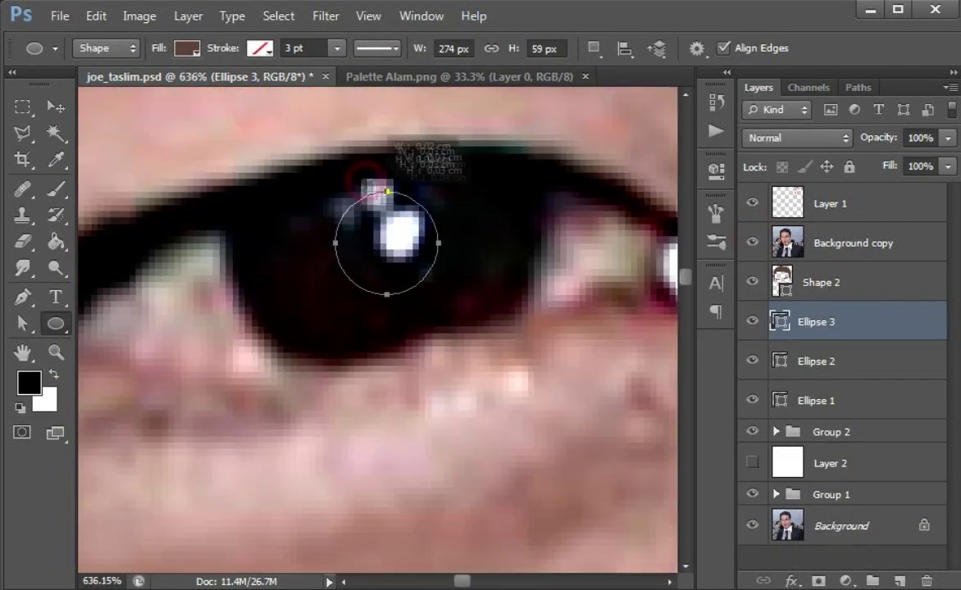
Draw small circular highlights over the pupil reflections in both eyes, hide the photo and fill the Ellipse 4 layer with cream.
{"action": "left_click_drag", "start_coordinate": [429, 257], "coordinate": [431, 259]}
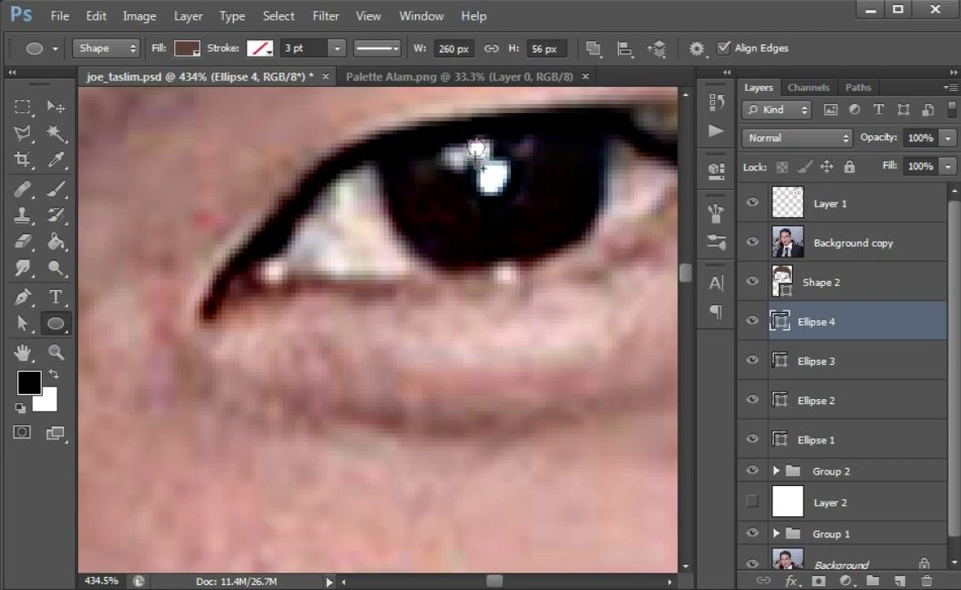
{"action": "left_click", "coordinate": [752, 243]}
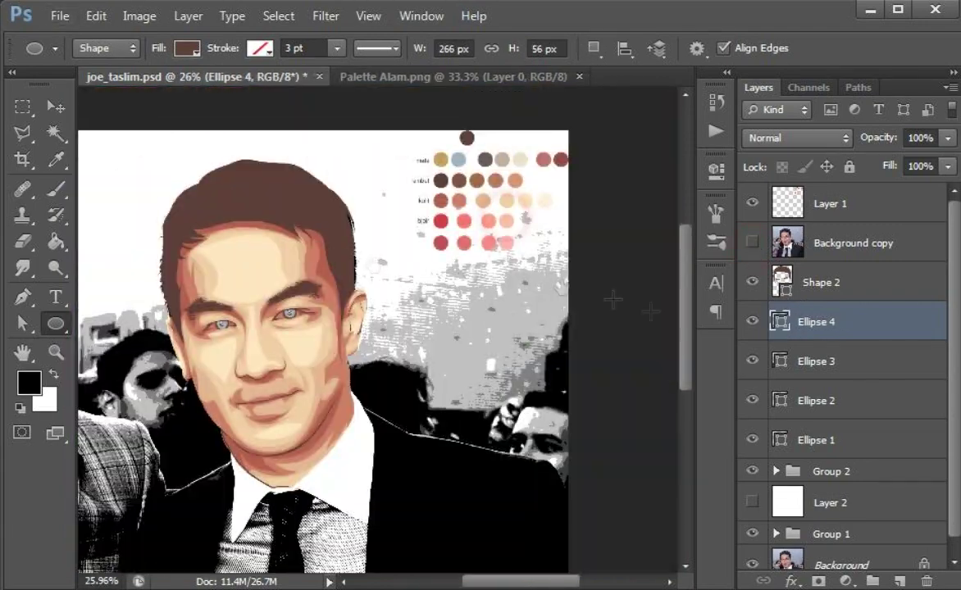
{"action": "double_click", "coordinate": [780, 322]}
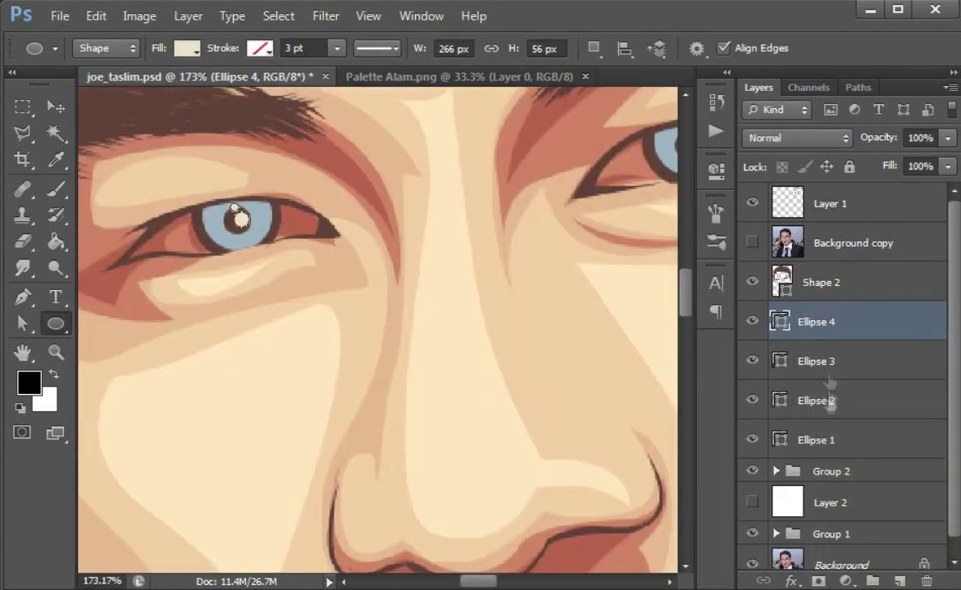
Show the photo and add a thin Pen-drawn contour across the left eye's inner corner to the Shape 2 layer.
{"action": "left_click", "coordinate": [830, 472]}
{"action": "left_click", "coordinate": [752, 243]}
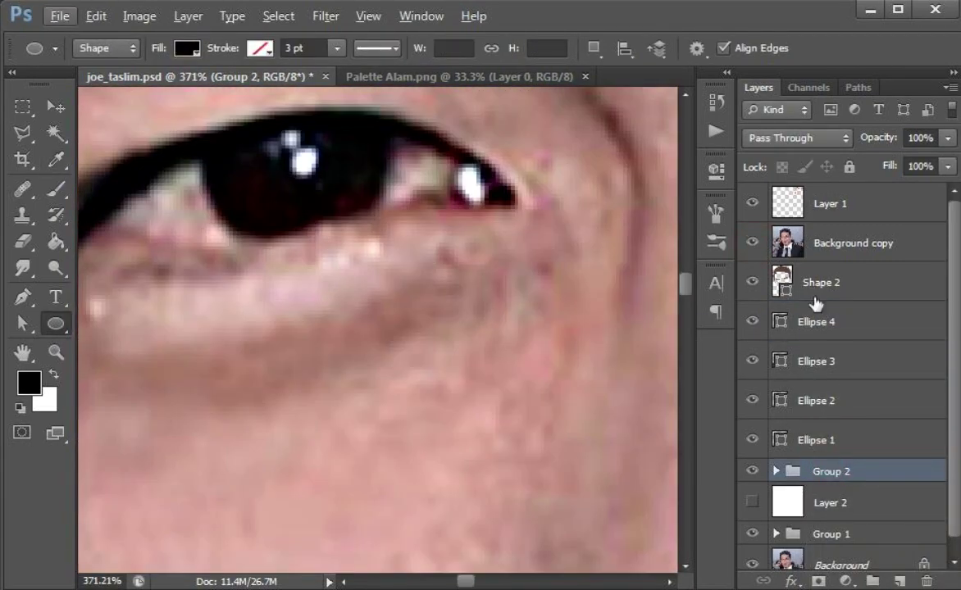
{"action": "left_click", "coordinate": [820, 282]}
{"action": "key", "text": "p"}
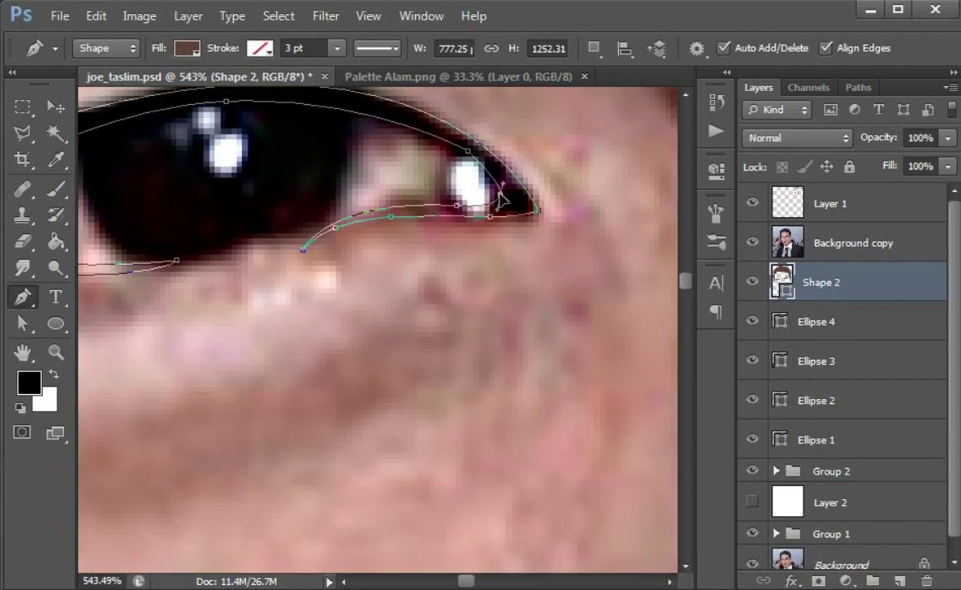
{"action": "left_click", "coordinate": [593, 47]}
{"action": "left_click", "coordinate": [669, 93]}
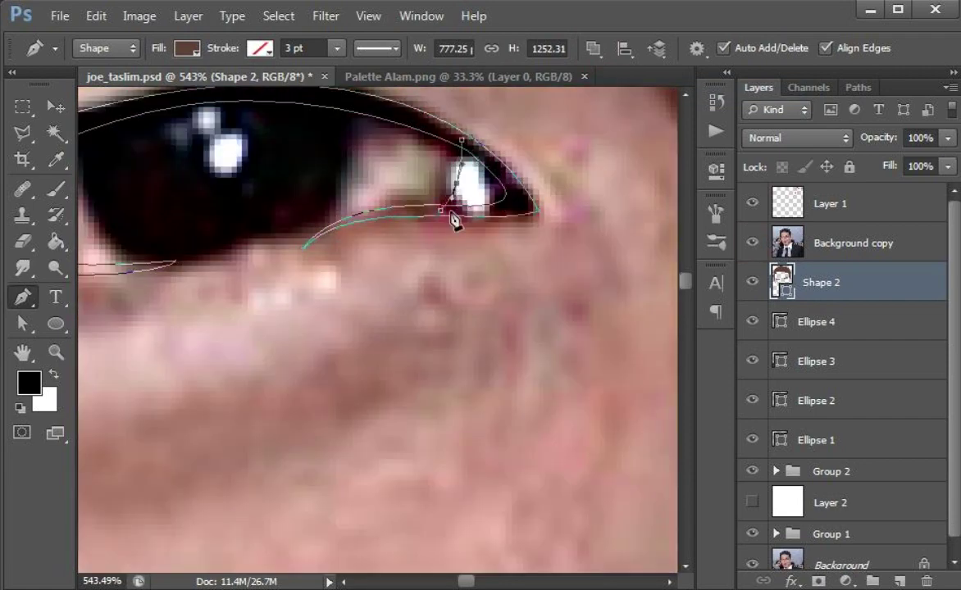
{"action": "scroll", "coordinate": [470, 181], "scroll_direction": "right", "scroll_amount": 5}
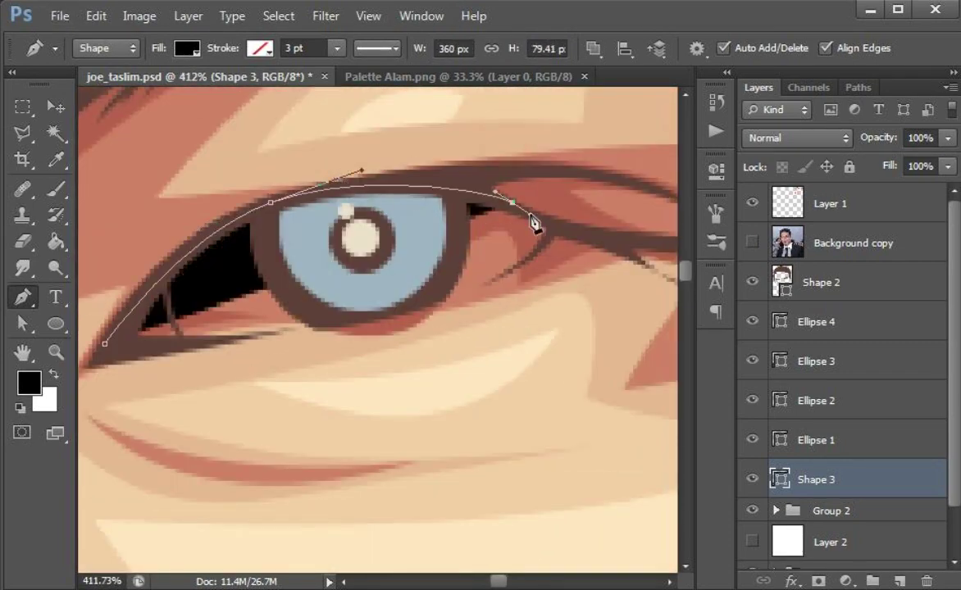
Complete the Pen-drawn eye-opening shape around the right iris on Shape 3 and fill the layer with dark grey-brown.
{"action": "left_click", "coordinate": [554, 227]}
{"action": "right_click", "coordinate": [363, 298]}
{"action": "left_click", "coordinate": [356, 300]}
{"action": "left_click_drag", "start_coordinate": [439, 304], "coordinate": [348, 325]}
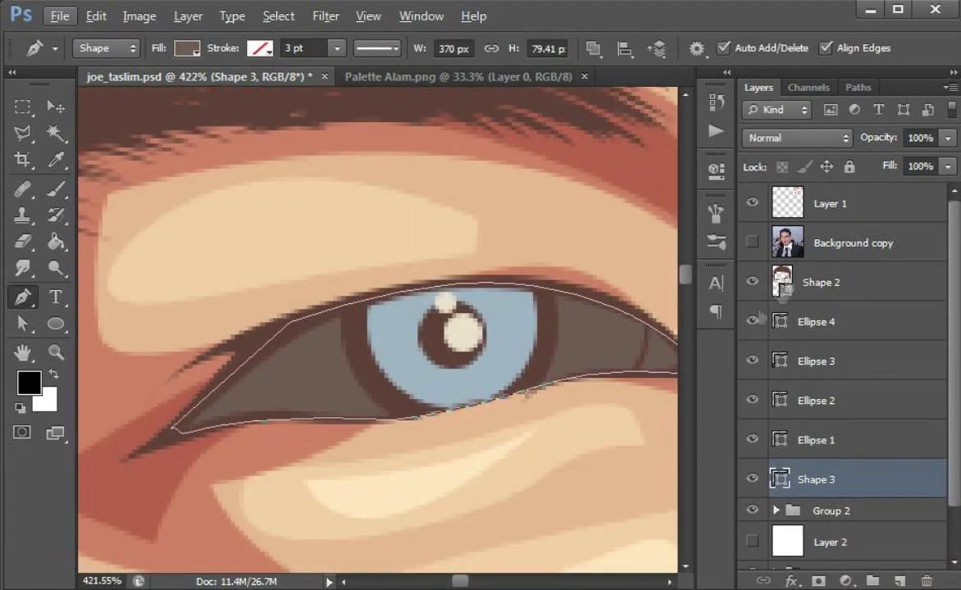
Group the eye layers from Ellipse 4 down to Shape 3 and expand the new group.
{"action": "left_click", "coordinate": [828, 321]}
{"action": "left_click", "coordinate": [899, 484], "text": "shift"}
{"action": "key", "text": "ctrl+g"}
{"action": "left_click", "coordinate": [775, 314]}
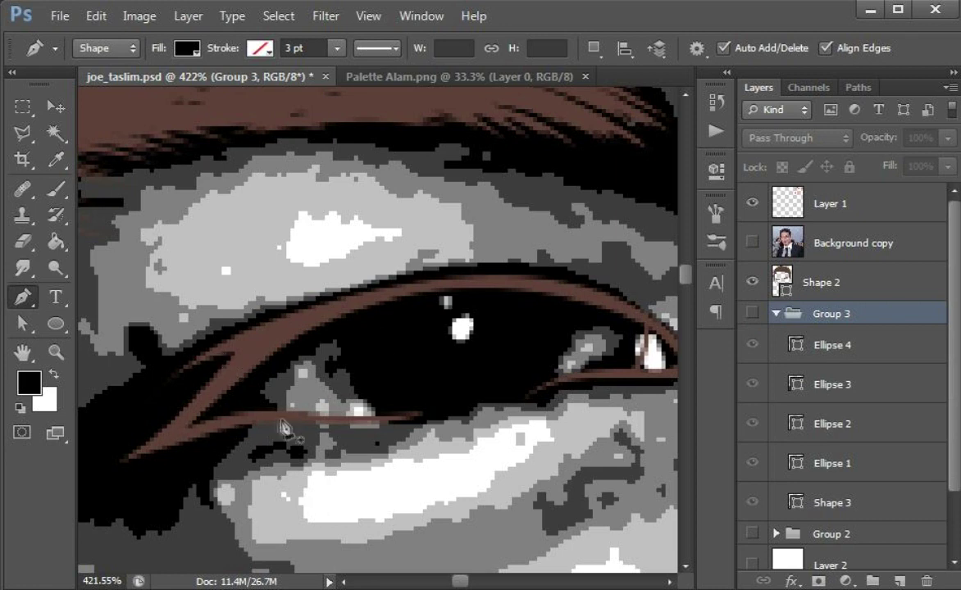
Draw a curved eye-white shape inside the left eye with the Pen tool and move its layer directly below Ellipse 1.
{"action": "left_click", "coordinate": [281, 415]}
{"action": "left_click", "coordinate": [296, 357]}
{"action": "left_click_drag", "start_coordinate": [622, 447], "coordinate": [603, 488]}
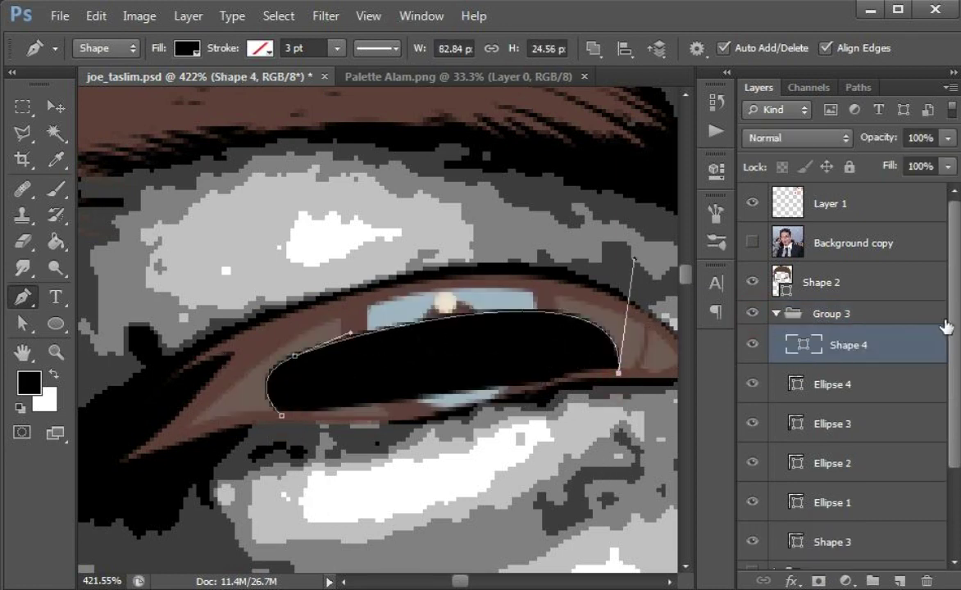
{"action": "left_click_drag", "start_coordinate": [634, 260], "coordinate": [590, 223]}
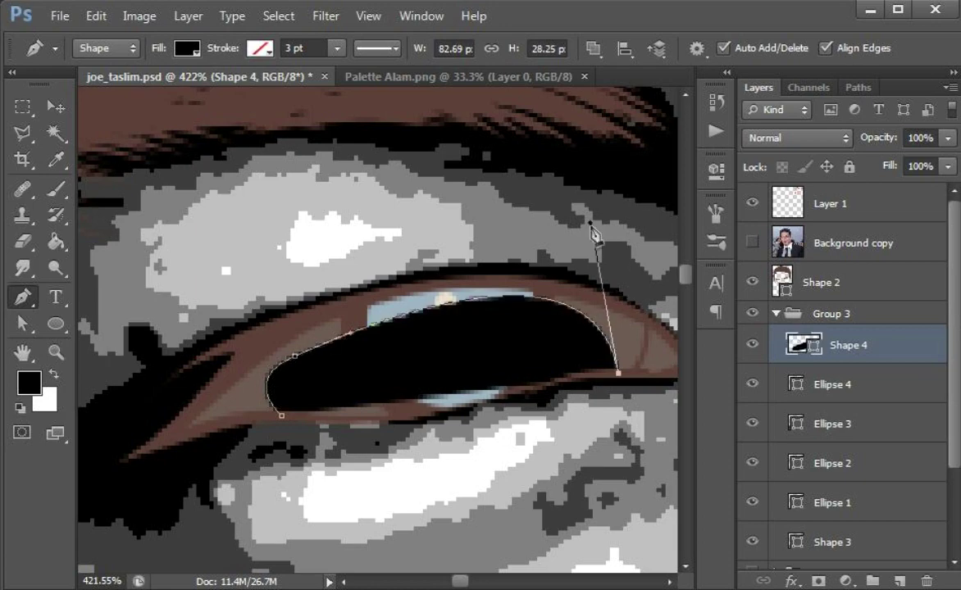
{"action": "left_click_drag", "start_coordinate": [867, 519], "coordinate": [866, 516]}
Close the left eye's Shape 4 path along the lower eyelid and fill it with light taupe from the eye palette.
{"action": "left_click_drag", "start_coordinate": [470, 354], "coordinate": [479, 267]}
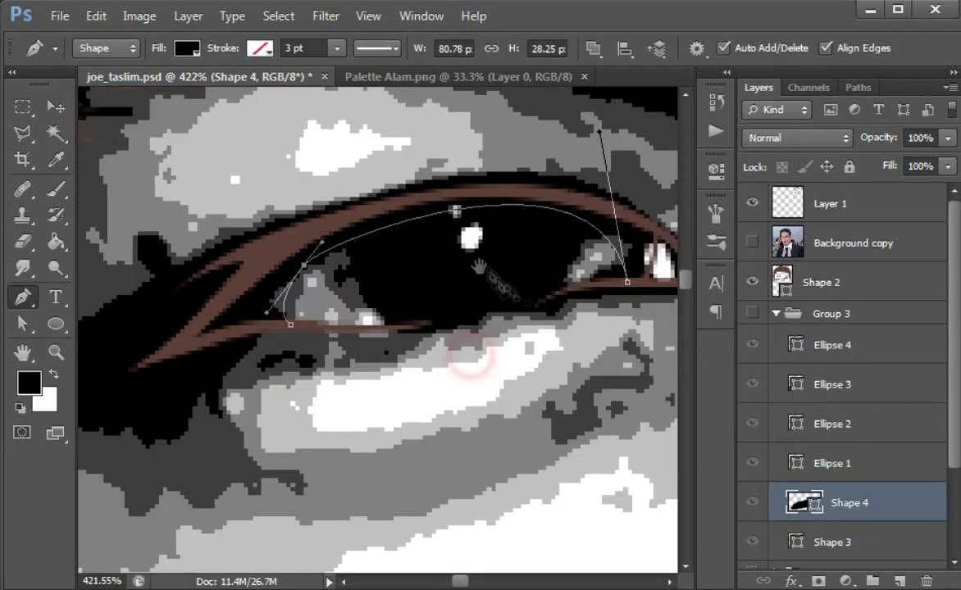
{"action": "left_click", "coordinate": [752, 315]}
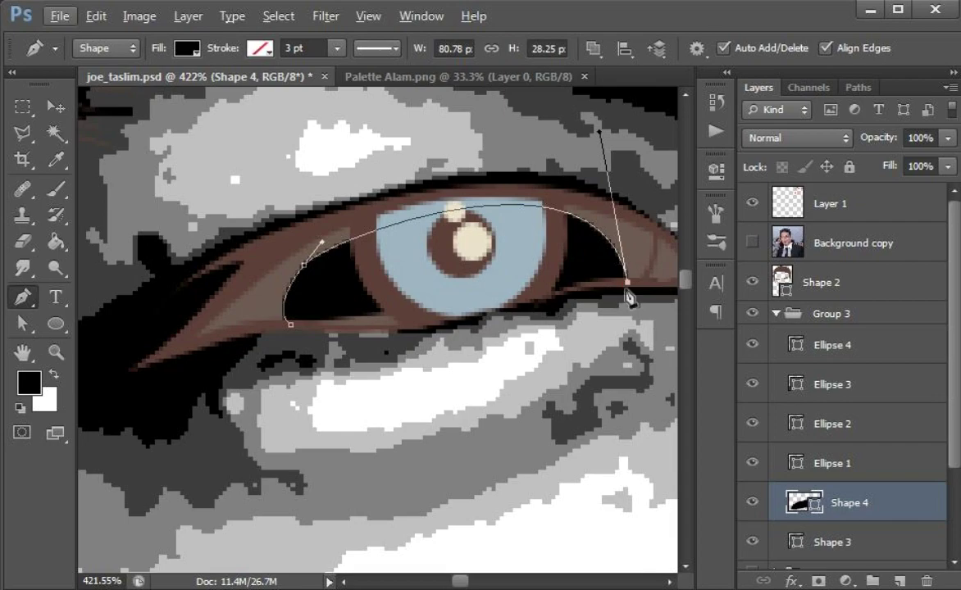
{"action": "scroll", "coordinate": [621, 297], "scroll_direction": "up", "scroll_amount": 2}
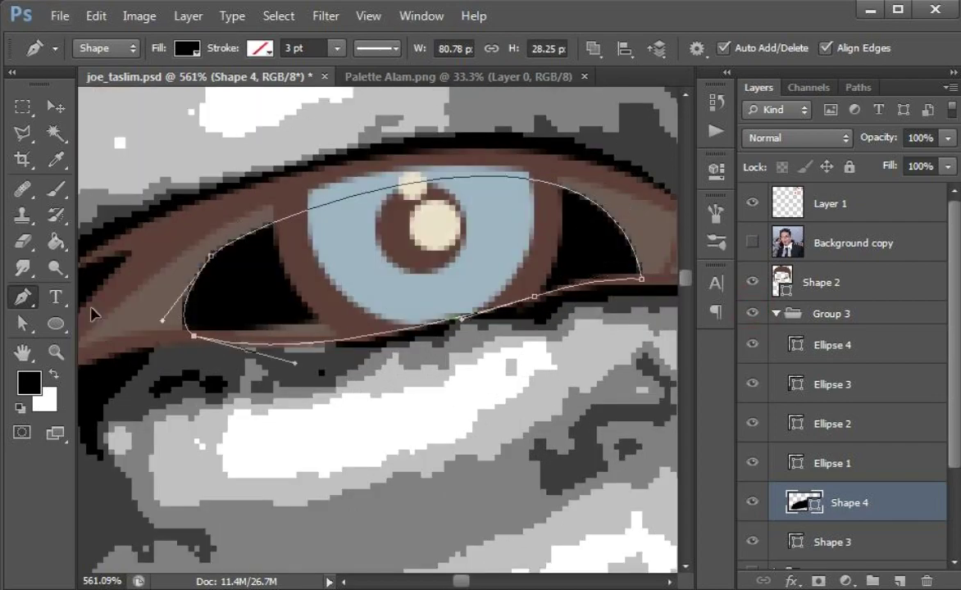
{"action": "left_click_drag", "start_coordinate": [92, 314], "coordinate": [321, 327]}
{"action": "scroll", "coordinate": [321, 326], "scroll_direction": "down", "scroll_amount": 10}
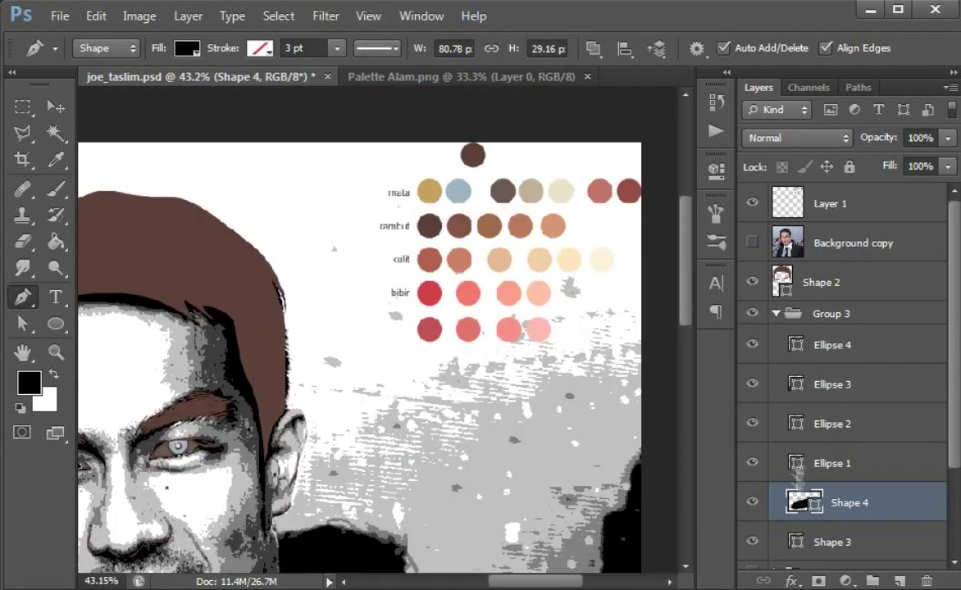
{"action": "double_click", "coordinate": [800, 502]}
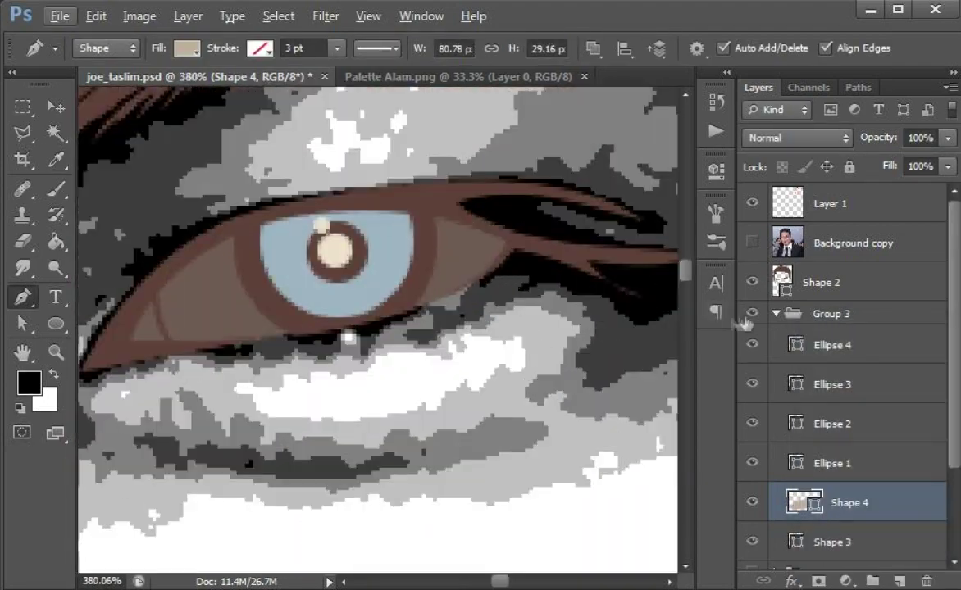
Hide Group 3 and add a matching Pen-drawn eye-white area for the right eye to Shape 4.
{"action": "left_click", "coordinate": [751, 314]}
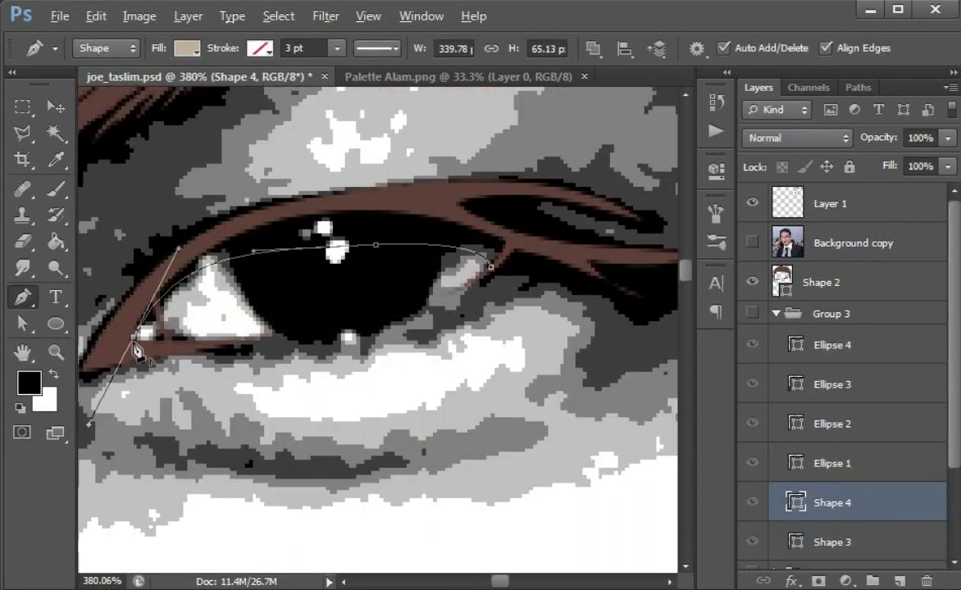
{"action": "left_click_drag", "start_coordinate": [137, 351], "coordinate": [137, 350]}
{"action": "left_click_drag", "start_coordinate": [492, 271], "coordinate": [282, 338]}
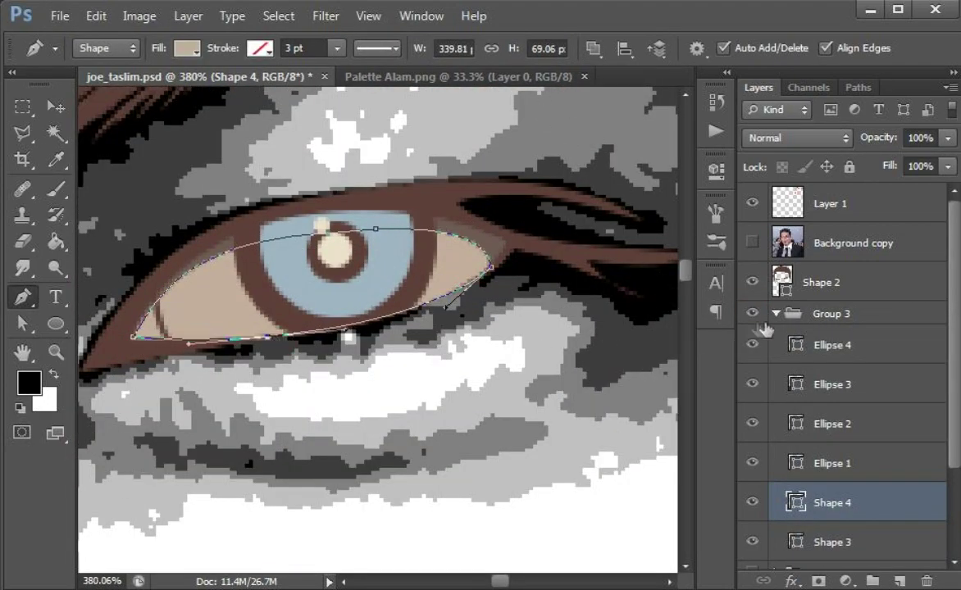
Draw a smaller inner eye-white shape in the right eye on a new shape layer above Shape 4.
{"action": "scroll", "coordinate": [482, 373], "scroll_direction": "down", "scroll_amount": 5}
{"action": "left_click", "coordinate": [751, 314]}
{"action": "scroll", "coordinate": [447, 361], "scroll_direction": "up", "scroll_amount": 5}
{"action": "left_click", "coordinate": [533, 295]}
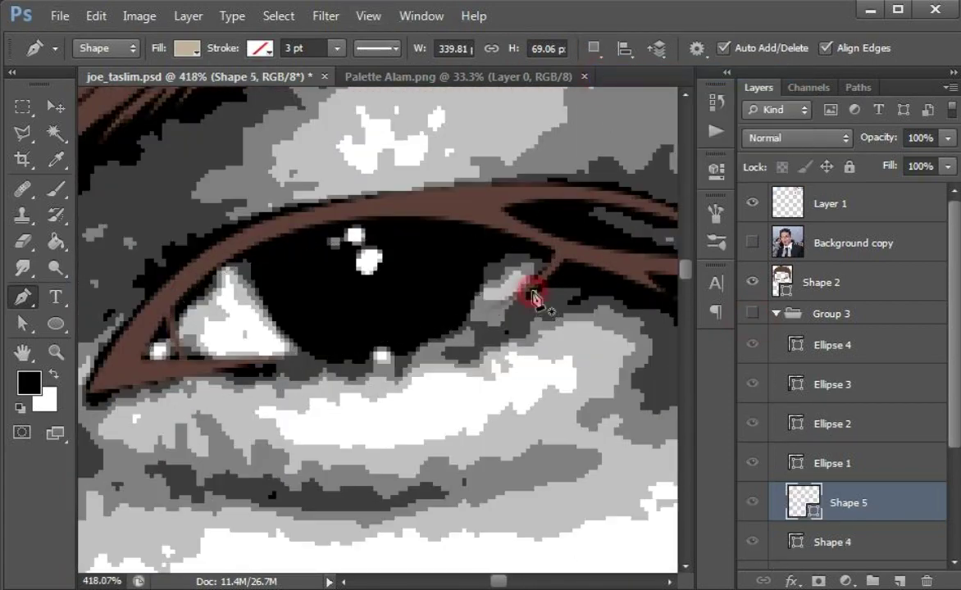
{"action": "left_click_drag", "start_coordinate": [315, 268], "coordinate": [277, 273]}
{"action": "left_click_drag", "start_coordinate": [167, 362], "coordinate": [143, 449]}
Add the left eye's smaller inner eye-white area to Shape 5 and fill the layer with cream.
{"action": "left_click", "coordinate": [751, 314]}
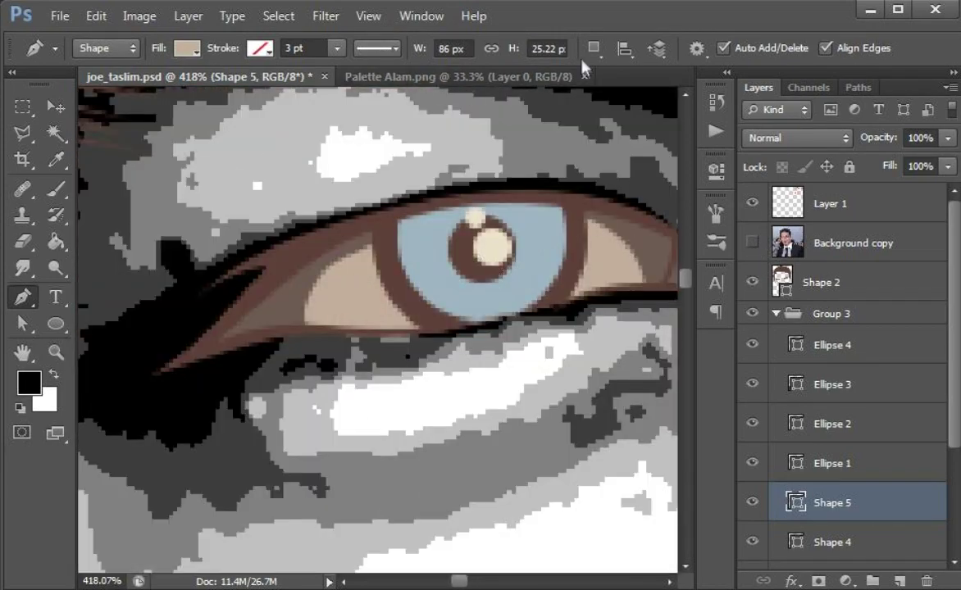
{"action": "left_click", "coordinate": [333, 336], "text": "shift"}
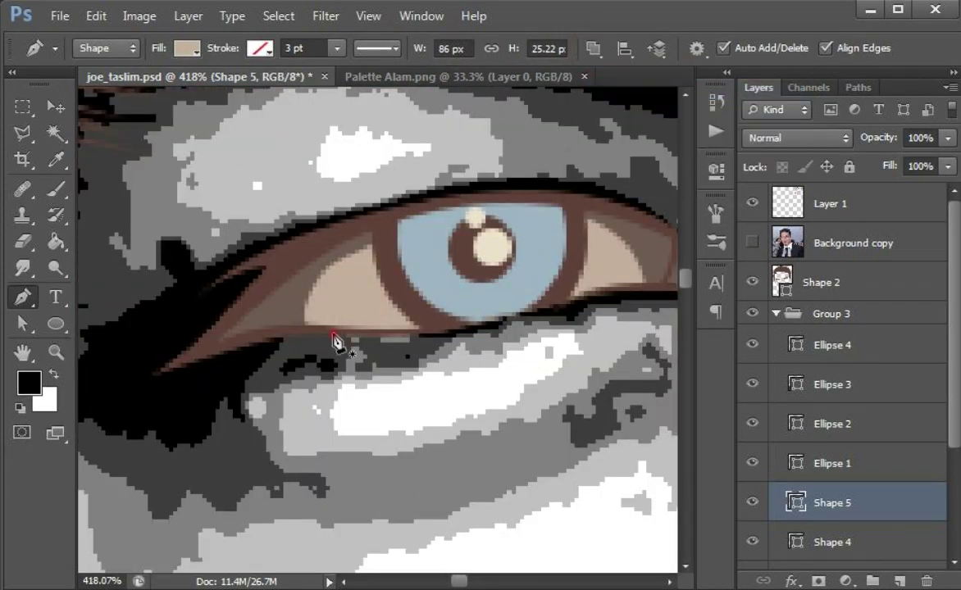
{"action": "left_click_drag", "start_coordinate": [522, 255], "coordinate": [542, 322]}
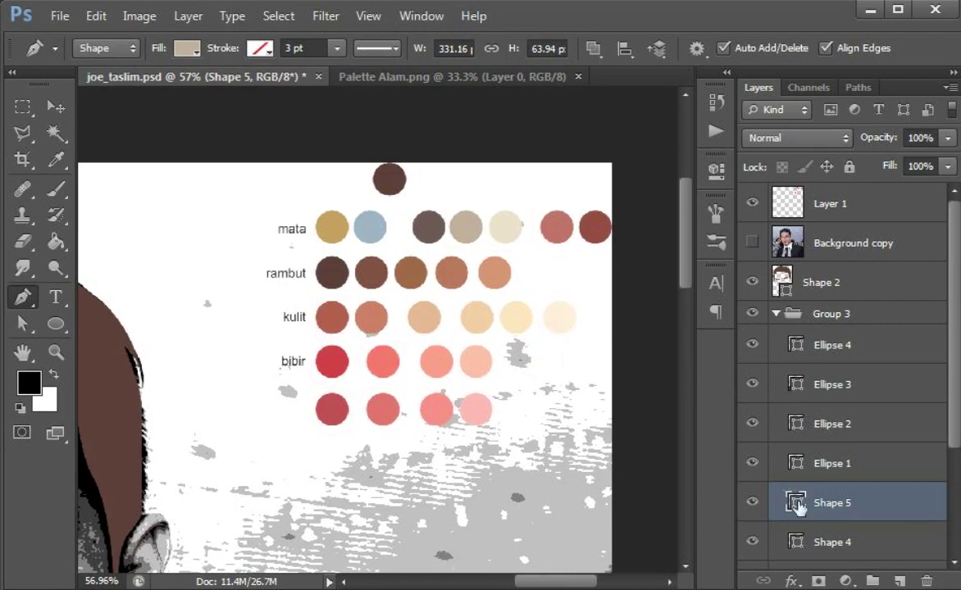
{"action": "double_click", "coordinate": [796, 503]}
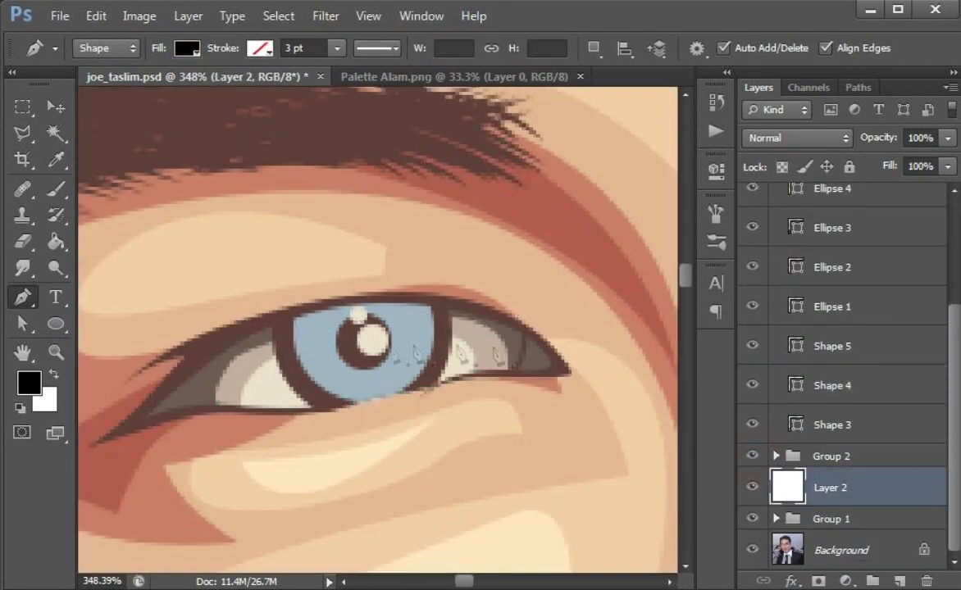
Duplicate Shape 3, add a layer mask to the copy and soften its shading with a size 49 brush at 31% opacity.
{"action": "left_click", "coordinate": [858, 423]}
{"action": "key", "text": "ctrl+j"}
{"action": "double_click", "coordinate": [802, 464]}
{"action": "key", "text": "Escape"}
{"action": "left_click", "coordinate": [844, 424]}
{"action": "key", "text": "b"}
{"action": "left_click", "coordinate": [821, 581]}
{"action": "right_click", "coordinate": [538, 327]}
{"action": "key", "text": "Return"}
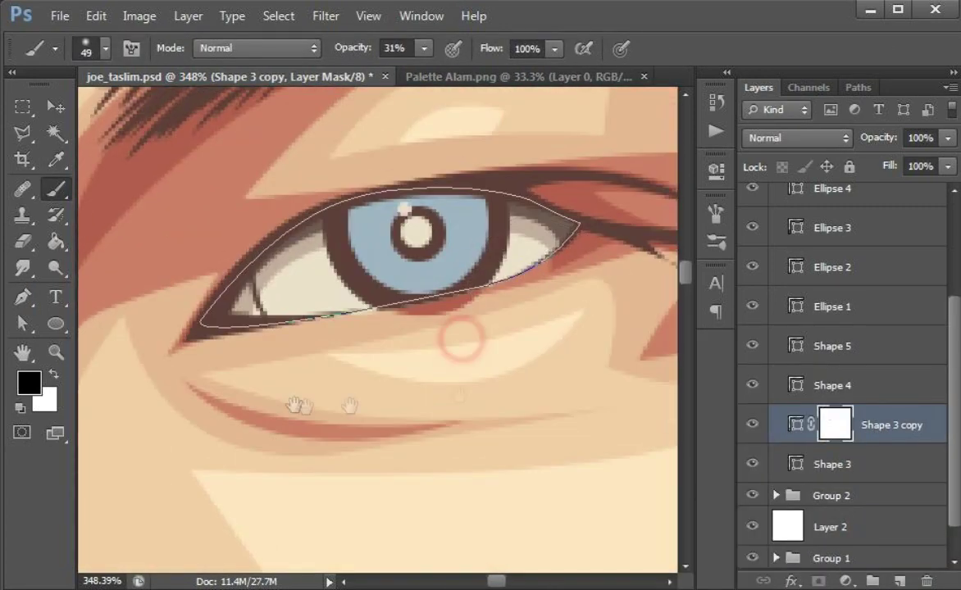
Draw Pen shapes over the inner corners of both eyes on a new layer above Shape 5 and fill them with dark red.
{"action": "left_click", "coordinate": [867, 361]}
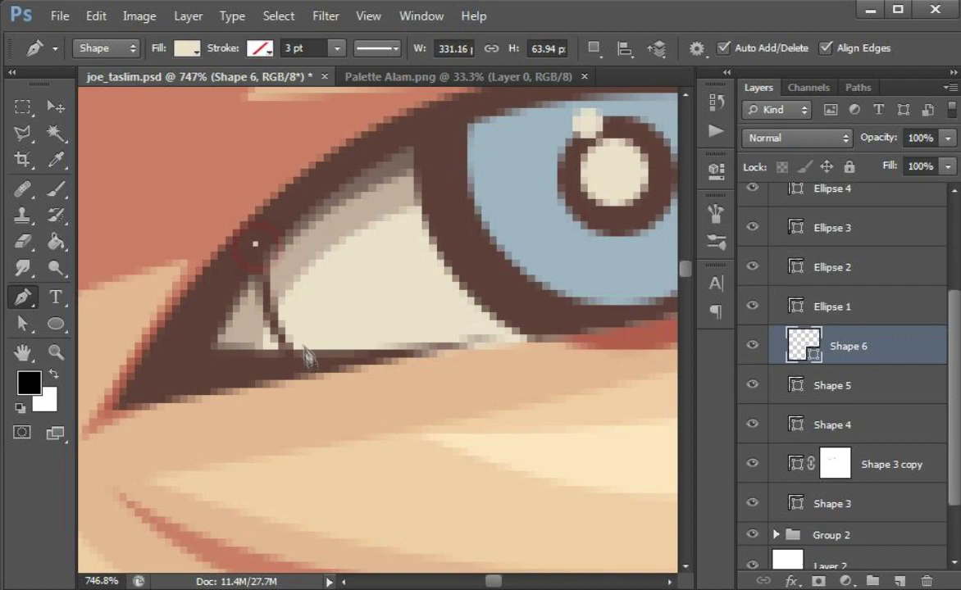
{"action": "left_click", "coordinate": [172, 349]}
{"action": "scroll", "coordinate": [388, 337], "scroll_direction": "down", "scroll_amount": 3}
{"action": "scroll", "coordinate": [388, 337], "scroll_direction": "up", "scroll_amount": 3}
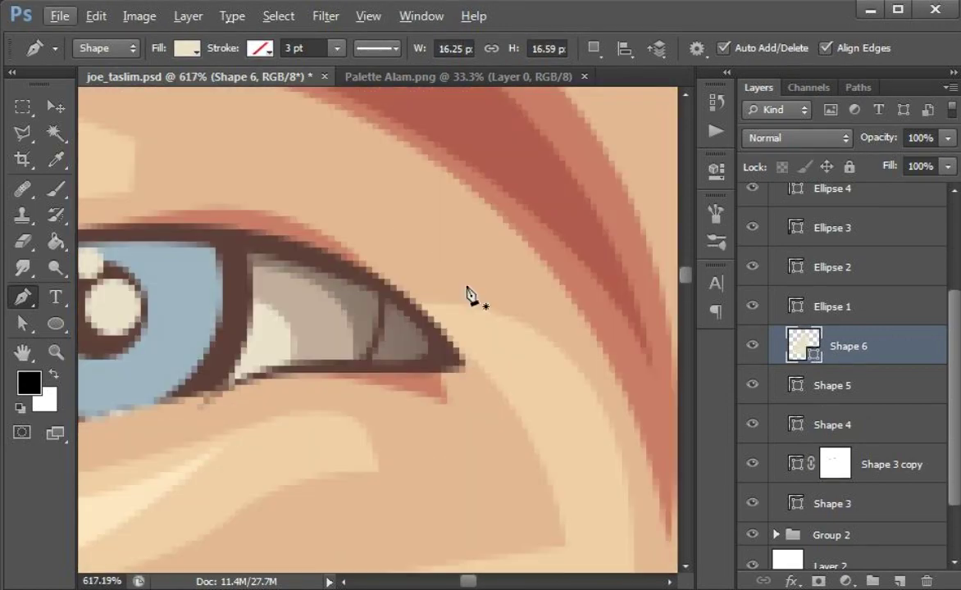
{"action": "left_click", "coordinate": [378, 285]}
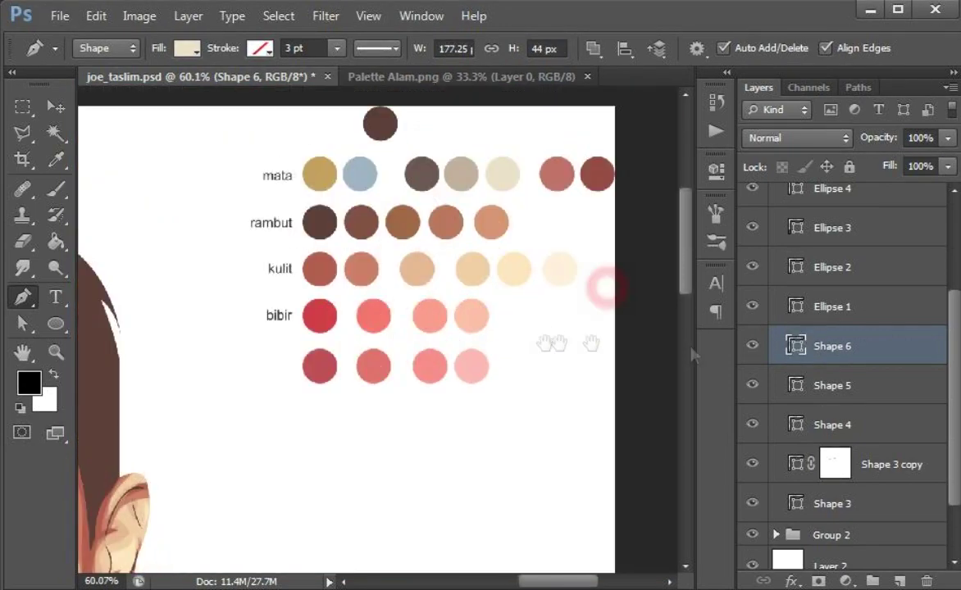
{"action": "key", "text": "i"}
{"action": "double_click", "coordinate": [795, 345]}
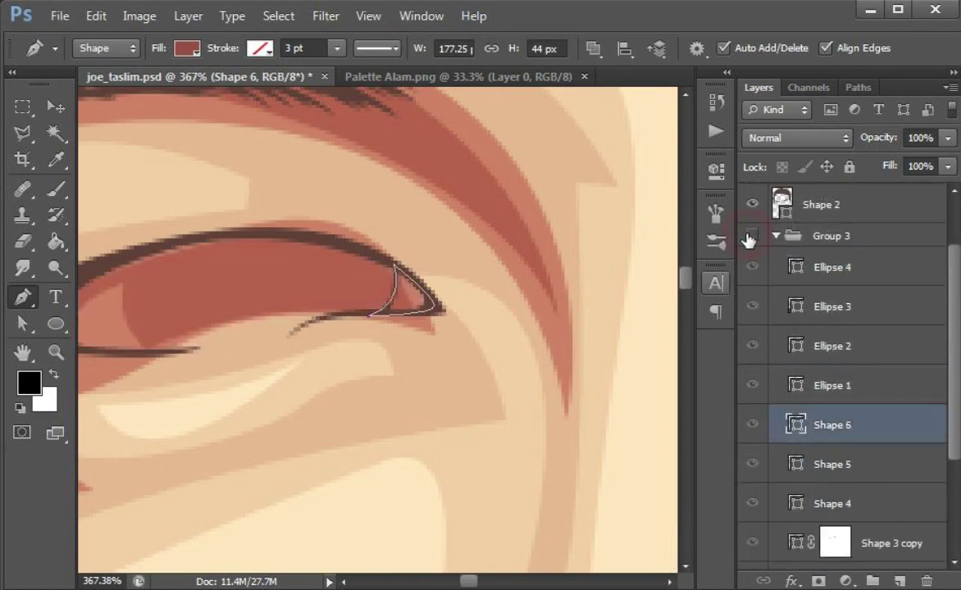
Trace a smaller corner detail in both eyes with the Pen tool on a new layer above Shape 6, using the photo as reference.
{"action": "left_click", "coordinate": [751, 243]}
{"action": "scroll", "coordinate": [438, 358], "scroll_direction": "up", "scroll_amount": 2}
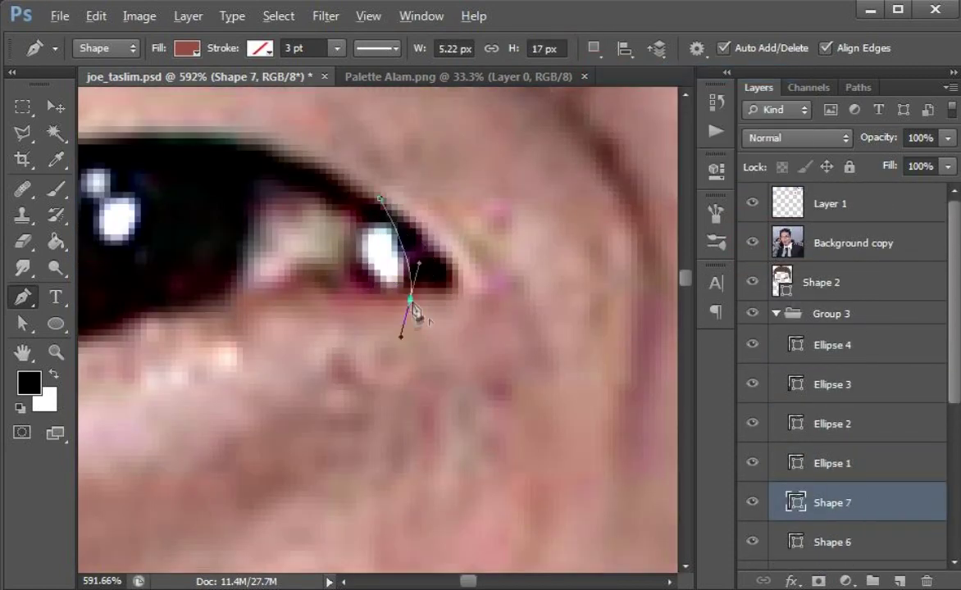
{"action": "left_click", "coordinate": [752, 244]}
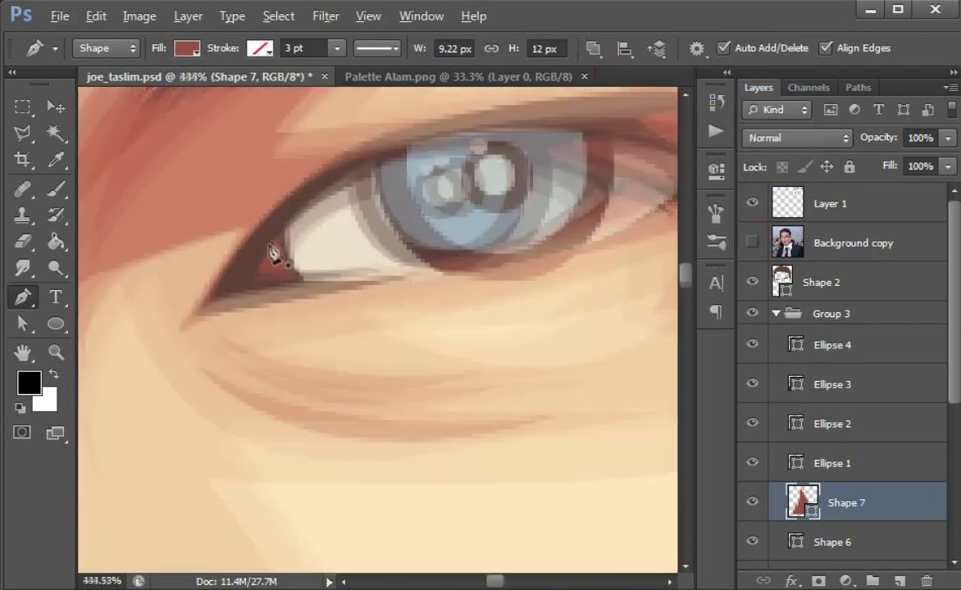
{"action": "left_click", "coordinate": [268, 293]}
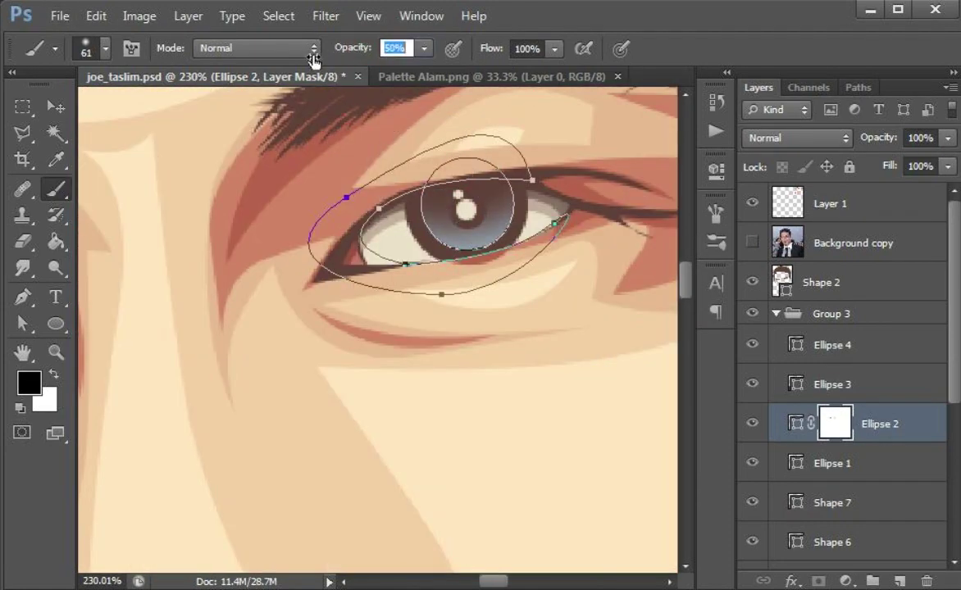
Set the brush opacity to 48% and shade the irises and pupil highlights on the Ellipse 2 and Ellipse 4 layer masks.
{"action": "type", "text": "48"}
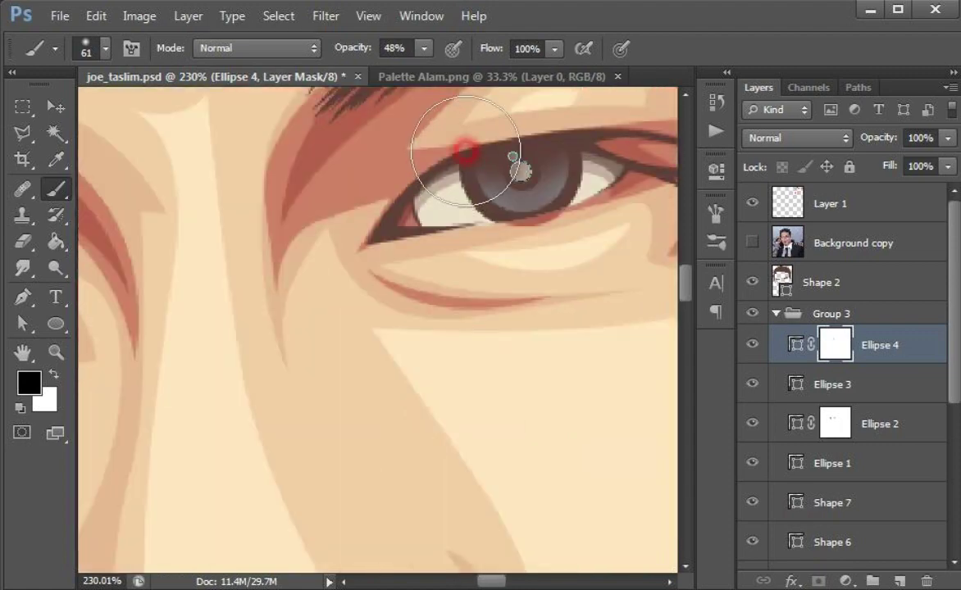
Trace the full lip outline over the photo on a new shape layer above Group 2, about 222 by 88 px, and fill it with light pink.
{"action": "left_click", "coordinate": [852, 243]}
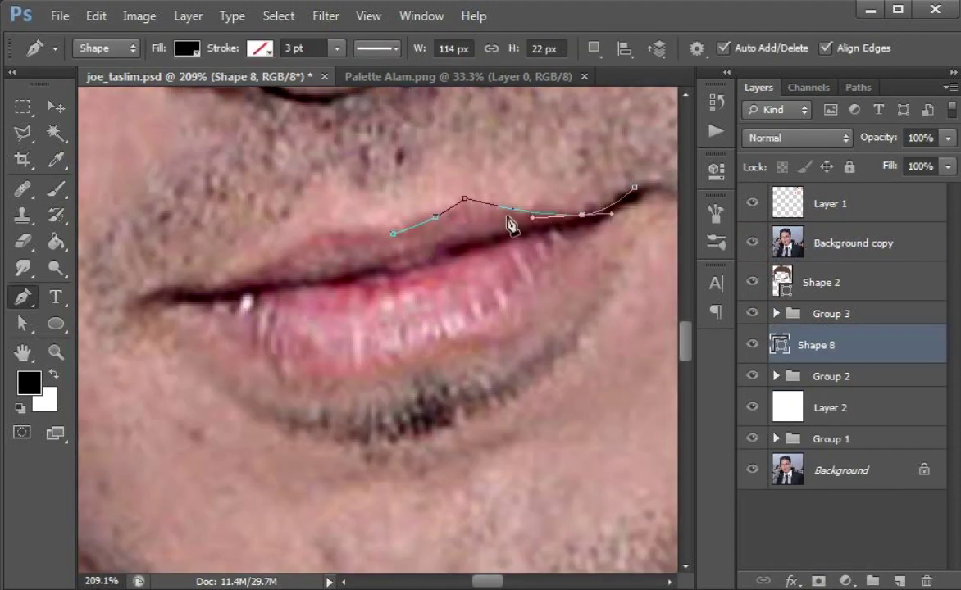
{"action": "scroll", "coordinate": [472, 202], "scroll_direction": "up", "scroll_amount": 2}
{"action": "scroll", "coordinate": [574, 269], "scroll_direction": "down", "scroll_amount": 2}
{"action": "left_click_drag", "start_coordinate": [522, 307], "coordinate": [556, 301]}
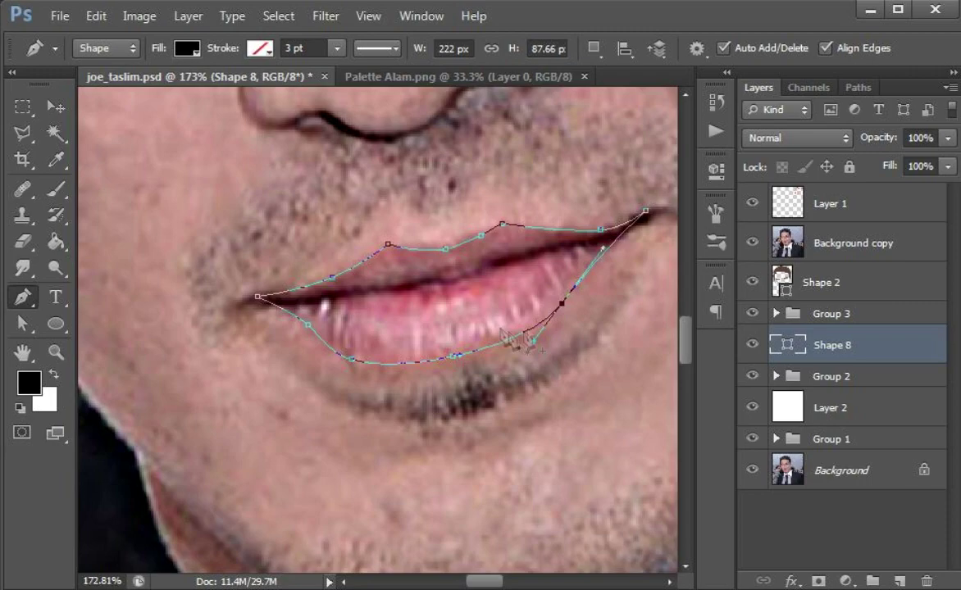
{"action": "scroll", "coordinate": [537, 343], "scroll_direction": "down", "scroll_amount": 5}
{"action": "double_click", "coordinate": [788, 344]}
{"action": "key", "text": "Return"}
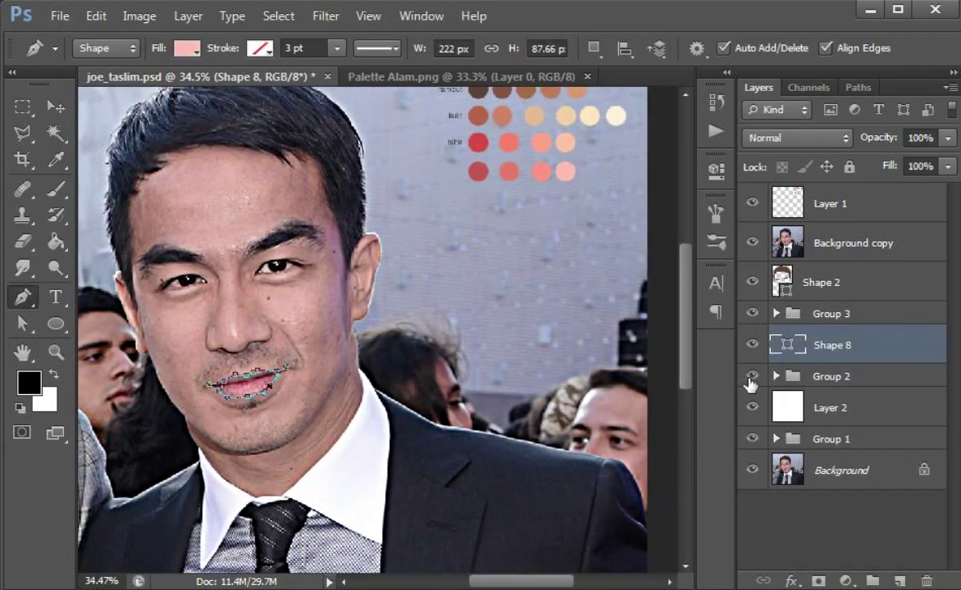
Put the lip outline shape into a new group and hide the photo copy, skin group and white layer to expose the posterized reference.
{"action": "left_click", "coordinate": [751, 402]}
{"action": "scroll", "coordinate": [246, 381], "scroll_direction": "up", "scroll_amount": 5}
{"action": "key", "text": "ctrl+g"}
{"action": "left_click", "coordinate": [754, 337]}
{"action": "left_click", "coordinate": [849, 368]}
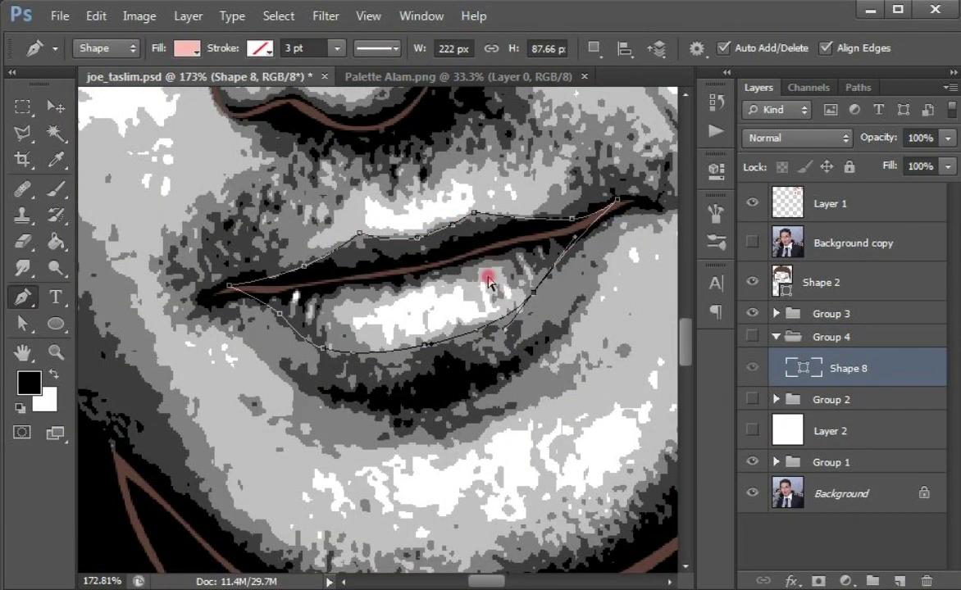
Trace the dark parting line between the lips with the Pen tool on a new shape layer, about 262 px wide.
{"action": "scroll", "coordinate": [459, 263], "scroll_direction": "up", "scroll_amount": 2}
{"action": "left_click", "coordinate": [244, 283]}
{"action": "left_click", "coordinate": [343, 259]}
{"action": "left_click", "coordinate": [459, 223]}
{"action": "left_click", "coordinate": [495, 224]}
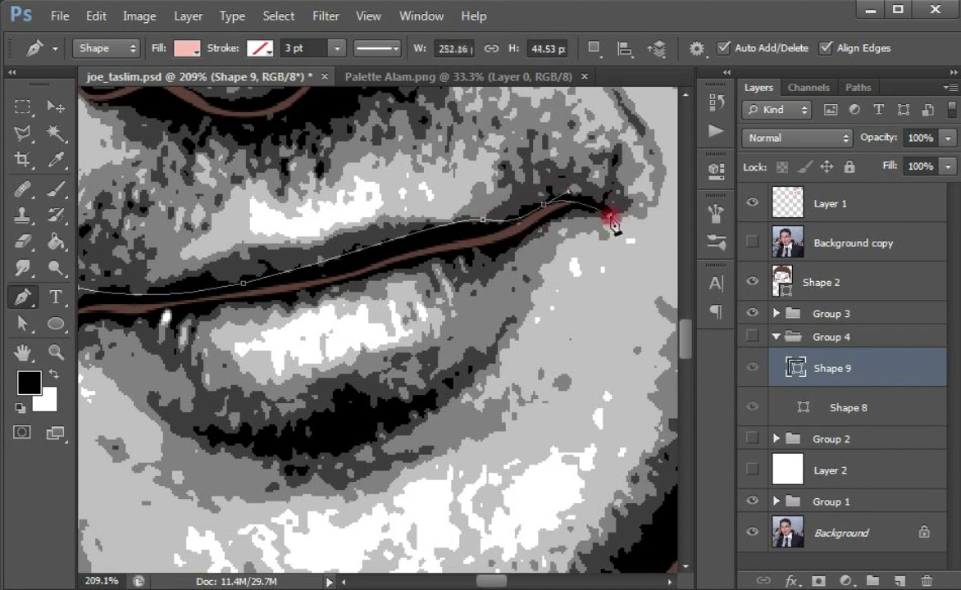
{"action": "left_click_drag", "start_coordinate": [209, 323], "coordinate": [311, 293]}
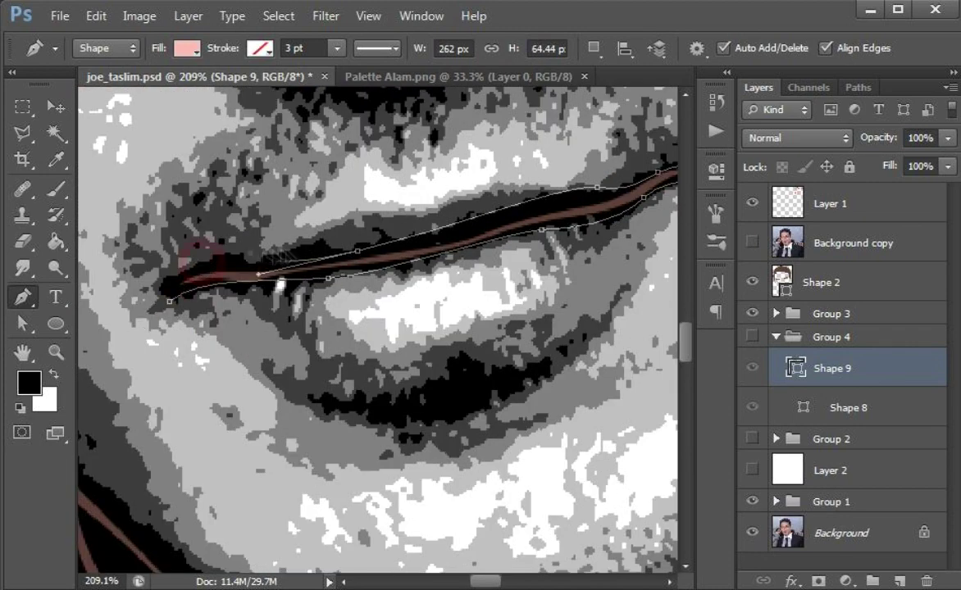
Trace the upper lip and mouth-corner shadow as a Pen shape directly above Shape 8, about 281 px wide.
{"action": "left_click", "coordinate": [816, 402]}
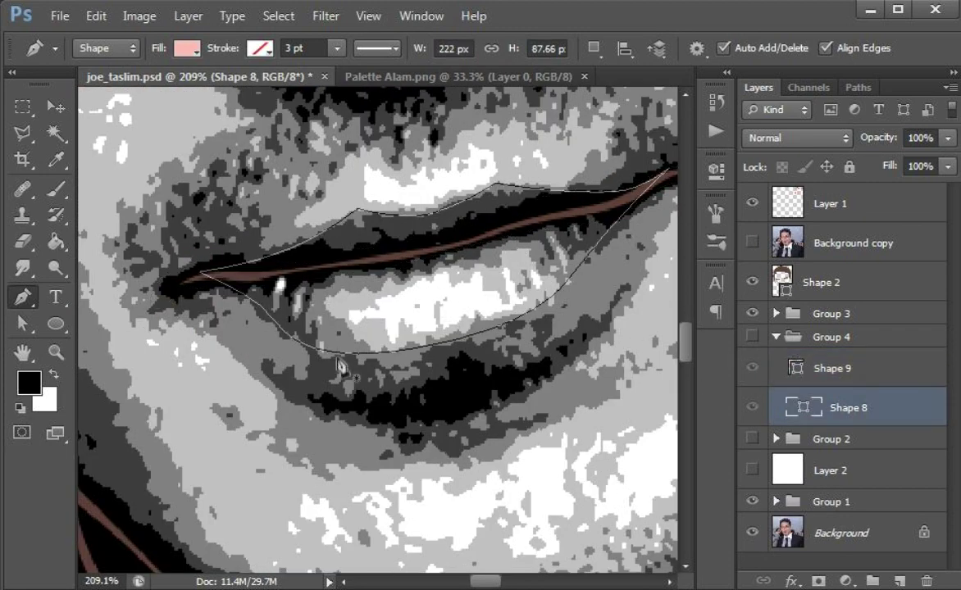
{"action": "left_click", "coordinate": [318, 268]}
{"action": "left_click", "coordinate": [305, 320]}
{"action": "left_click", "coordinate": [576, 254]}
{"action": "left_click_drag", "start_coordinate": [576, 254], "coordinate": [497, 295]}
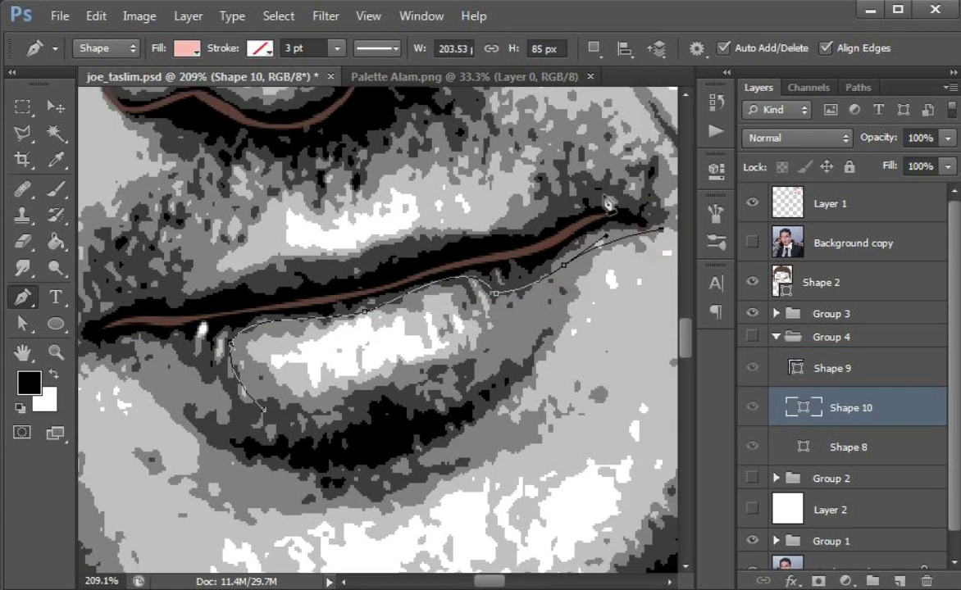
{"action": "left_click_drag", "start_coordinate": [169, 299], "coordinate": [221, 274]}
{"action": "left_click_drag", "start_coordinate": [123, 308], "coordinate": [149, 357]}
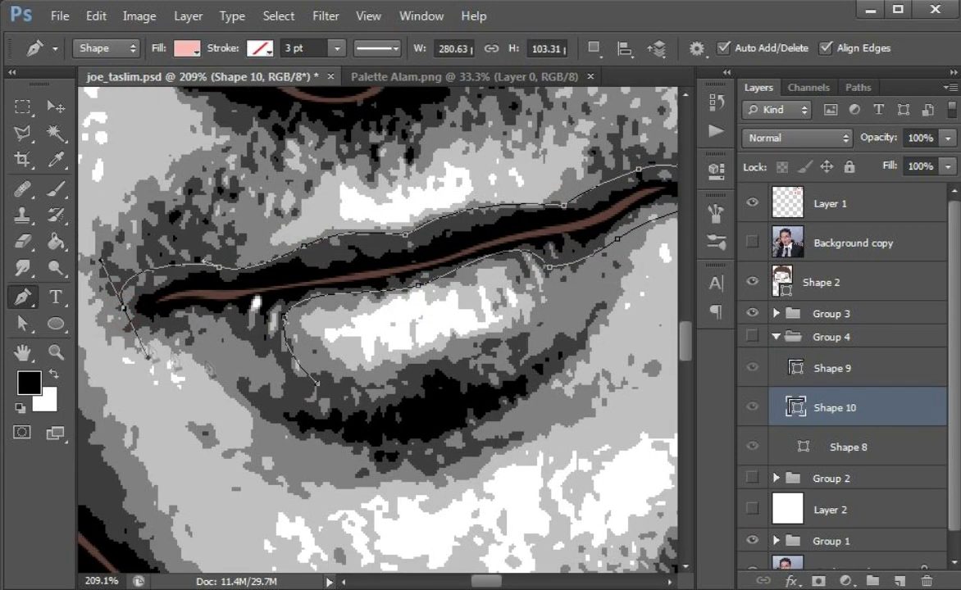
Trace two nested lower-lip highlight shapes on new layers above Shape 8, about 112 by 52 px and 84 by 33 px.
{"action": "double_click", "coordinate": [822, 447]}
{"action": "key", "text": "Escape"}
{"action": "left_click", "coordinate": [829, 408]}
{"action": "left_click", "coordinate": [840, 447]}
{"action": "scroll", "coordinate": [369, 377], "scroll_direction": "up", "scroll_amount": 2}
{"action": "left_click", "coordinate": [368, 378]}
{"action": "left_click_drag", "start_coordinate": [322, 291], "coordinate": [218, 302]}
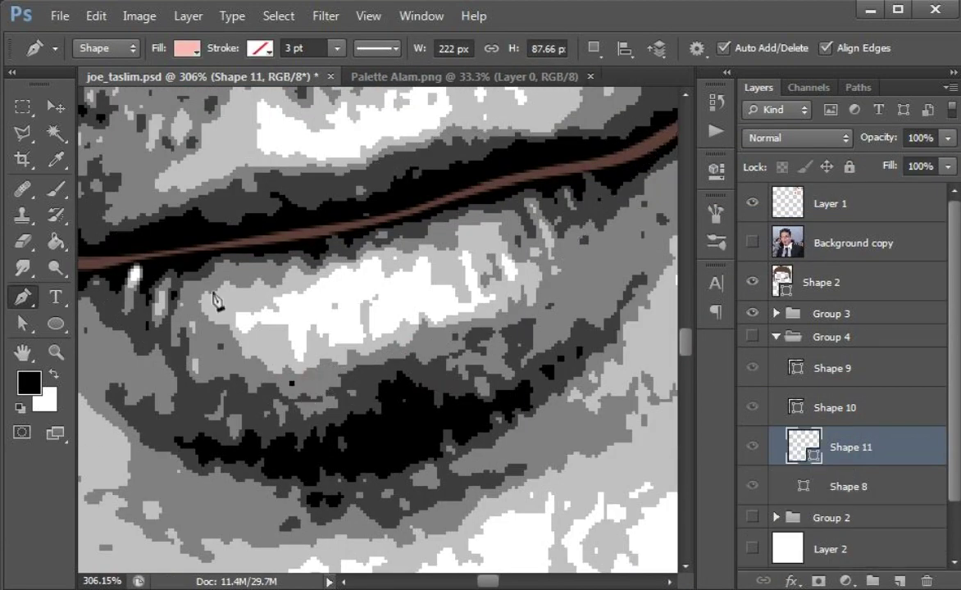
{"action": "left_click_drag", "start_coordinate": [361, 261], "coordinate": [346, 246]}
{"action": "left_click", "coordinate": [240, 316]}
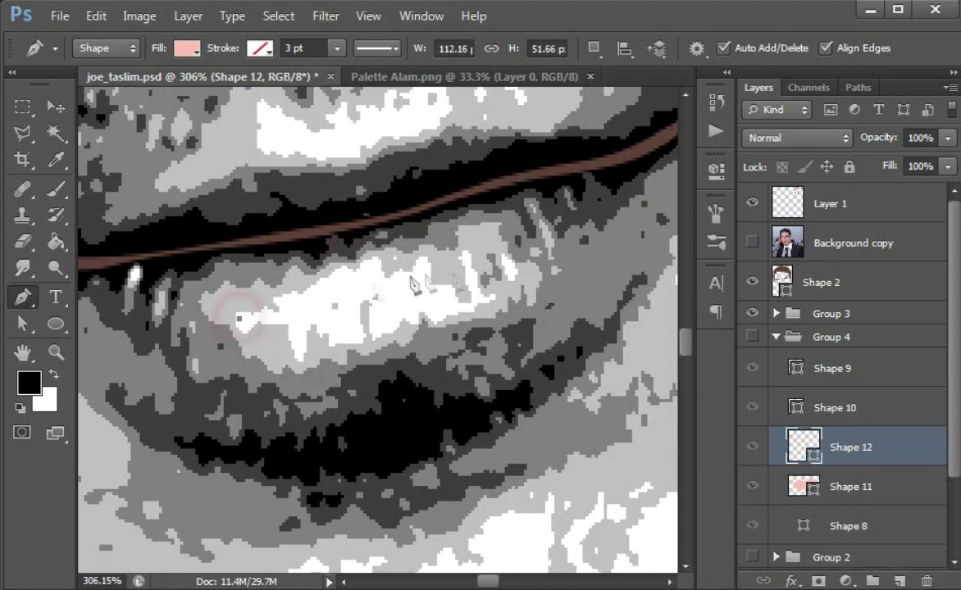
{"action": "left_click_drag", "start_coordinate": [389, 275], "coordinate": [602, 407]}
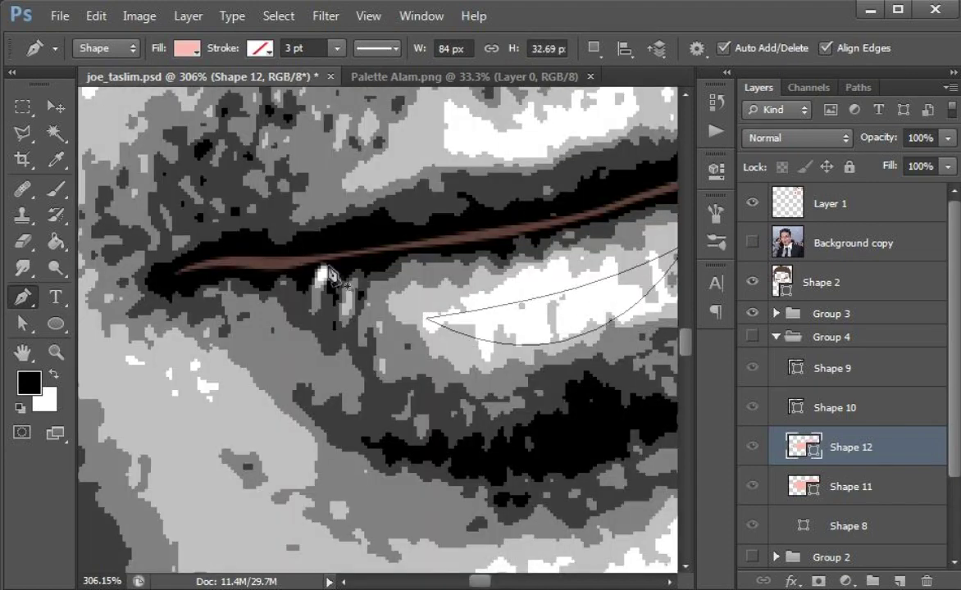
Change the path operation on the lip shading shapes and check the shading layers' paths.
{"action": "scroll", "coordinate": [548, 288], "scroll_direction": "down", "scroll_amount": 5}
{"action": "left_click", "coordinate": [844, 525]}
{"action": "left_click", "coordinate": [812, 480]}
{"action": "left_click", "coordinate": [594, 47]}
{"action": "left_click", "coordinate": [612, 129]}
{"action": "left_click", "coordinate": [836, 410]}
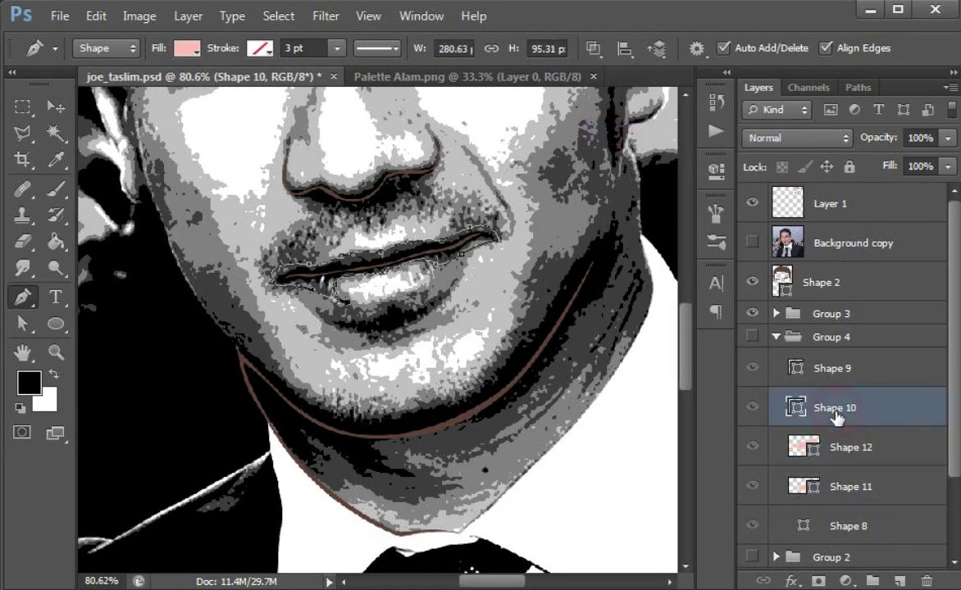
{"action": "left_click", "coordinate": [838, 447]}
{"action": "left_click", "coordinate": [837, 408]}
{"action": "left_click", "coordinate": [826, 368]}
Recolour the lip shading and highlight shapes with pink and red lip tones sampled from the palette.
{"action": "left_click", "coordinate": [751, 336]}
{"action": "key", "text": "ctrl+0"}
{"action": "double_click", "coordinate": [796, 407]}
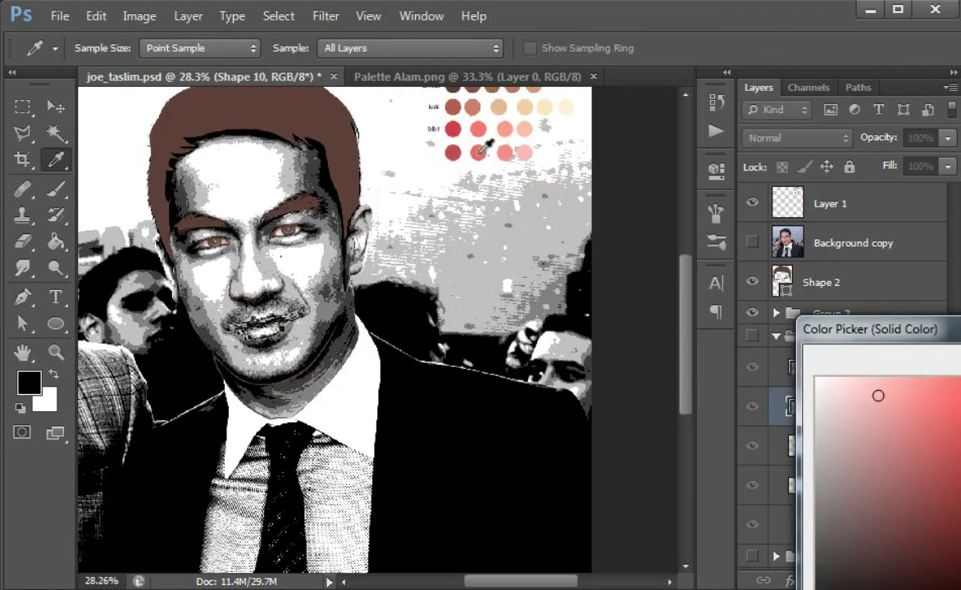
{"action": "key", "text": "Escape"}
{"action": "left_click", "coordinate": [834, 447]}
{"action": "left_click", "coordinate": [795, 526]}
{"action": "left_click", "coordinate": [800, 447]}
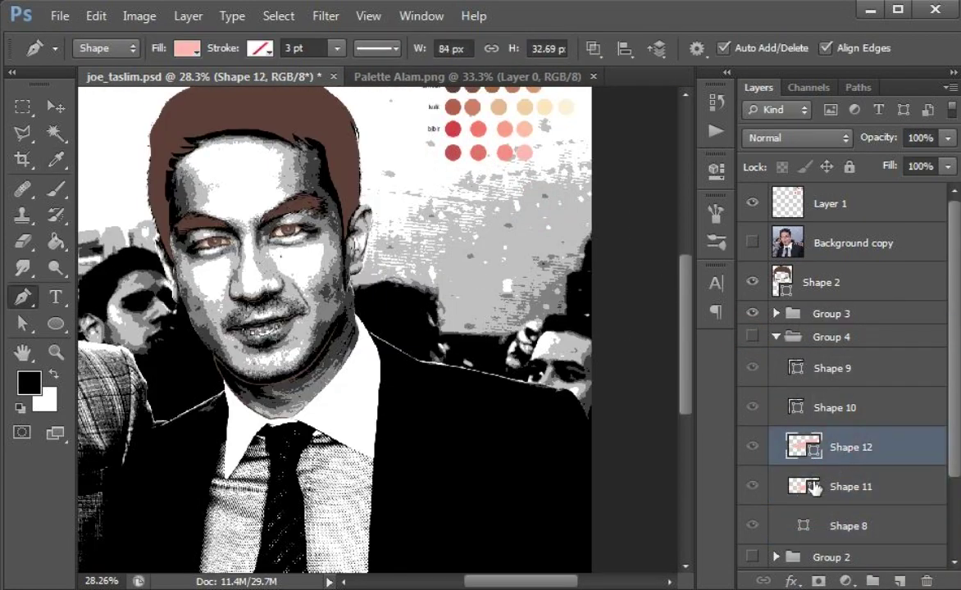
{"action": "double_click", "coordinate": [797, 486]}
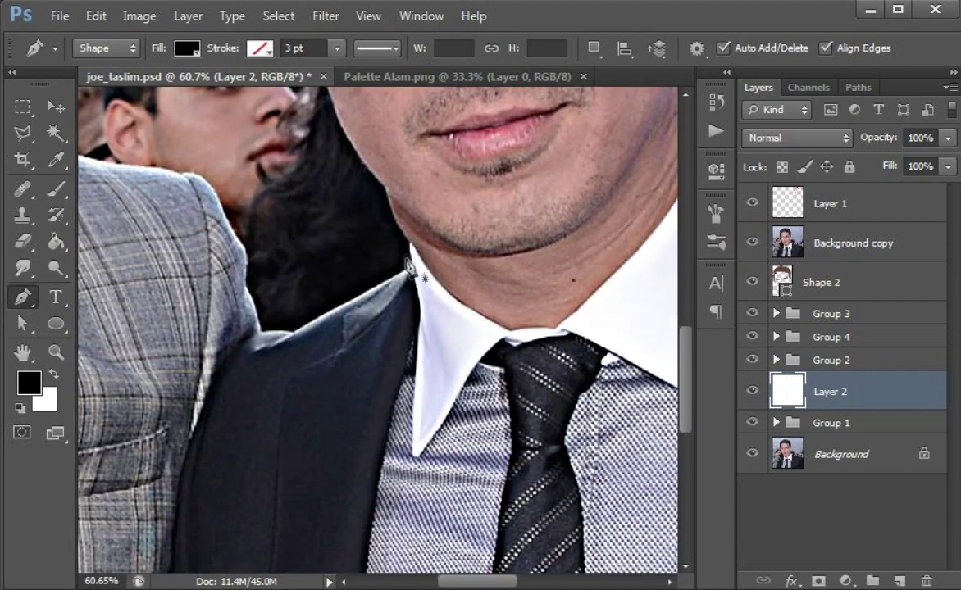
Trace the shirt collar and the tie as separate Pen shapes above Layer 2, with the collar white and the tie black.
{"action": "left_click", "coordinate": [395, 173]}
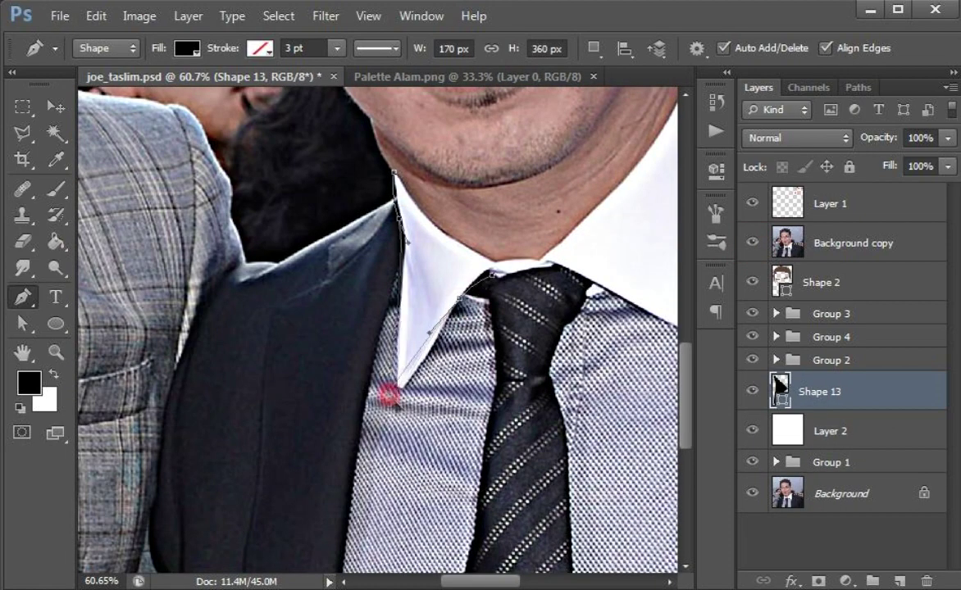
{"action": "scroll", "coordinate": [364, 274], "scroll_direction": "right", "scroll_amount": 5}
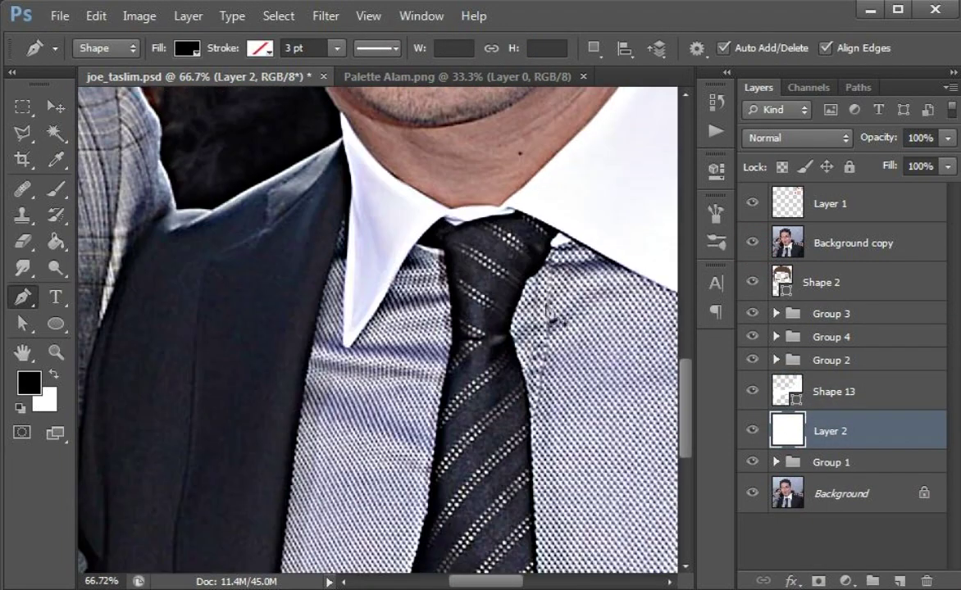
{"action": "left_click", "coordinate": [440, 254]}
{"action": "scroll", "coordinate": [447, 255], "scroll_direction": "down", "scroll_amount": 3}
{"action": "left_click", "coordinate": [455, 245]}
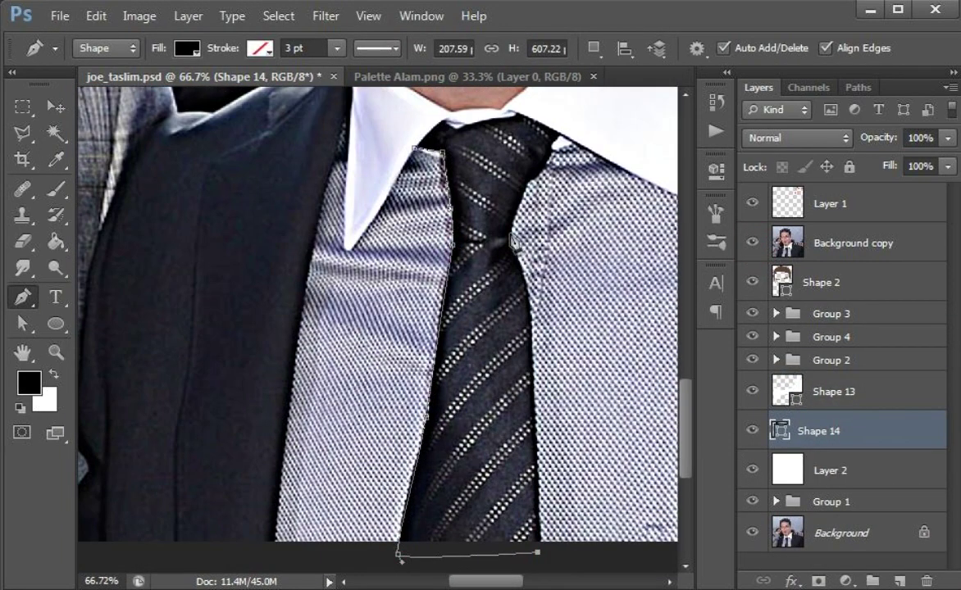
{"action": "left_click", "coordinate": [557, 139]}
{"action": "left_click", "coordinate": [514, 115]}
Trace the shirt front behind the tie on a new shape layer above Layer 2 and fill it with light grey.
{"action": "scroll", "coordinate": [465, 143], "scroll_direction": "up", "scroll_amount": 2}
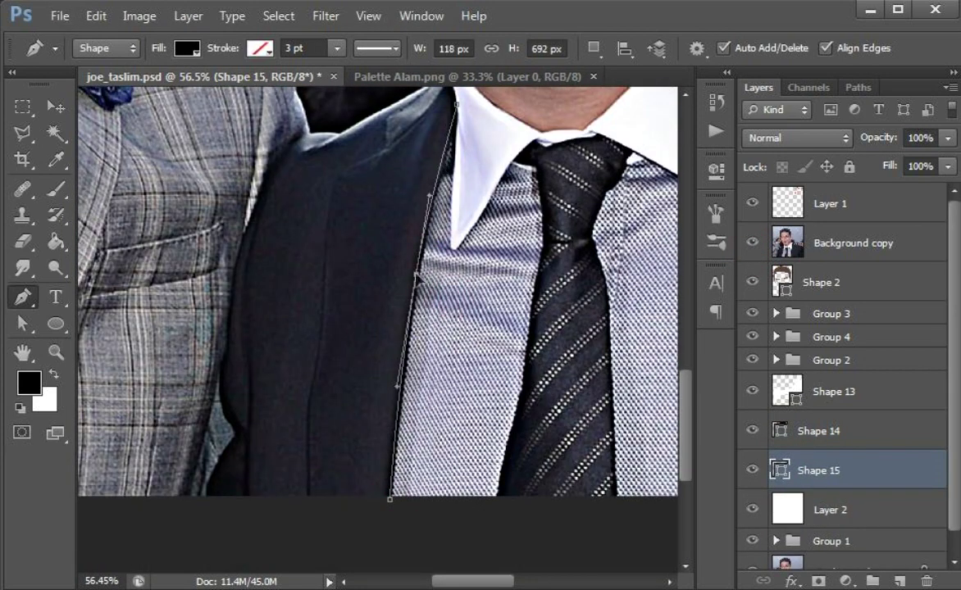
{"action": "left_click_drag", "start_coordinate": [712, 507], "coordinate": [537, 500]}
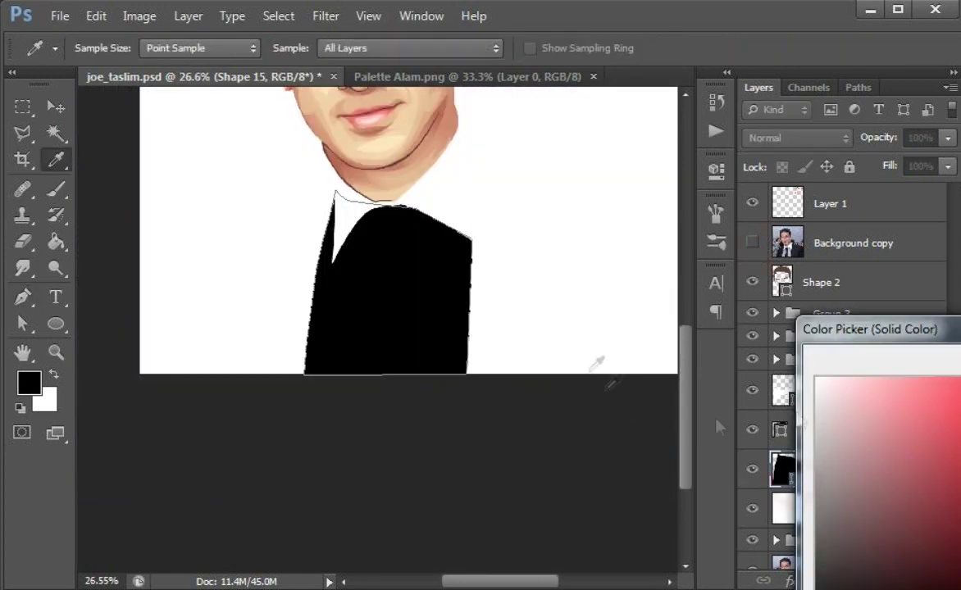
{"action": "left_click", "coordinate": [817, 416]}
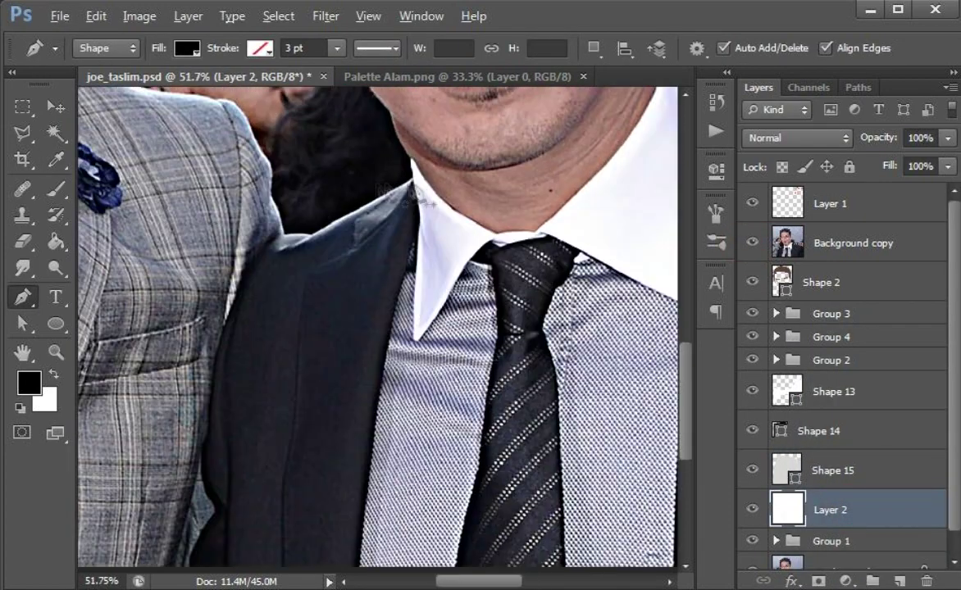
Trace the whole jacket on a new shape layer above Layer 2, about 1810 by 1058 px, and fill it with dark brown.
{"action": "left_click", "coordinate": [410, 174]}
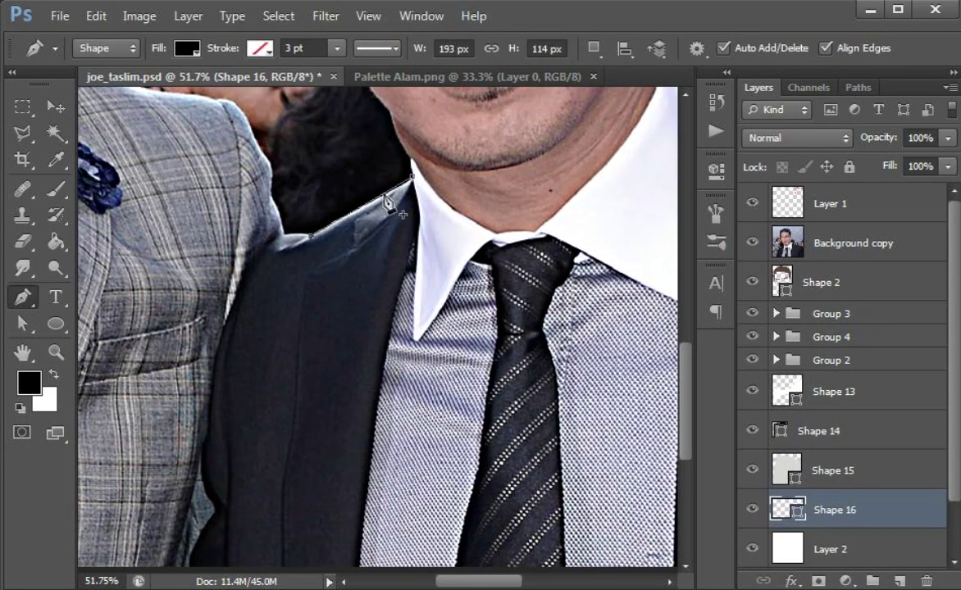
{"action": "scroll", "coordinate": [259, 253], "scroll_direction": "down", "scroll_amount": 3}
{"action": "left_click_drag", "start_coordinate": [417, 470], "coordinate": [83, 470]}
{"action": "left_click_drag", "start_coordinate": [567, 451], "coordinate": [567, 400]}
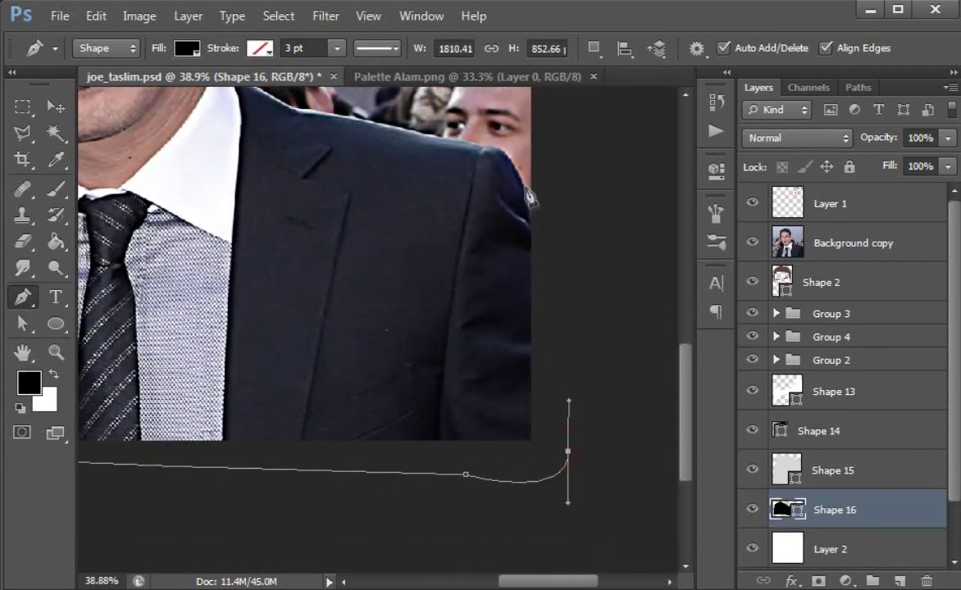
{"action": "left_click_drag", "start_coordinate": [328, 328], "coordinate": [660, 401]}
{"action": "left_click", "coordinate": [752, 242]}
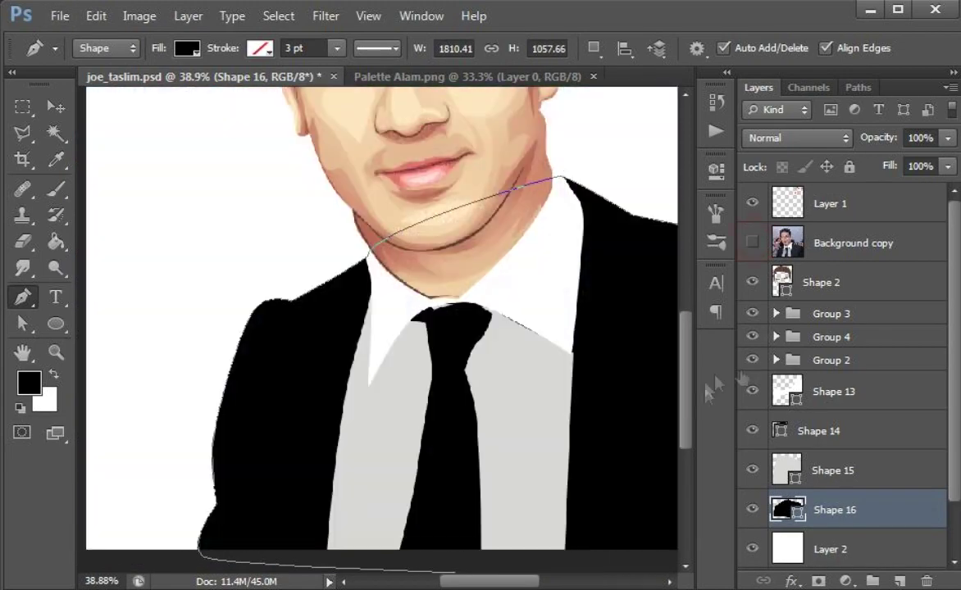
{"action": "scroll", "coordinate": [377, 328], "scroll_direction": "down", "scroll_amount": 5}
{"action": "double_click", "coordinate": [787, 510]}
{"action": "key", "text": "Return"}
Fill the white background layer, Layer 2, with the black foreground colour.
{"action": "scroll", "coordinate": [377, 328], "scroll_direction": "up", "scroll_amount": 2}
{"action": "left_click", "coordinate": [830, 550]}
{"action": "scroll", "coordinate": [410, 328], "scroll_direction": "down", "scroll_amount": 3}
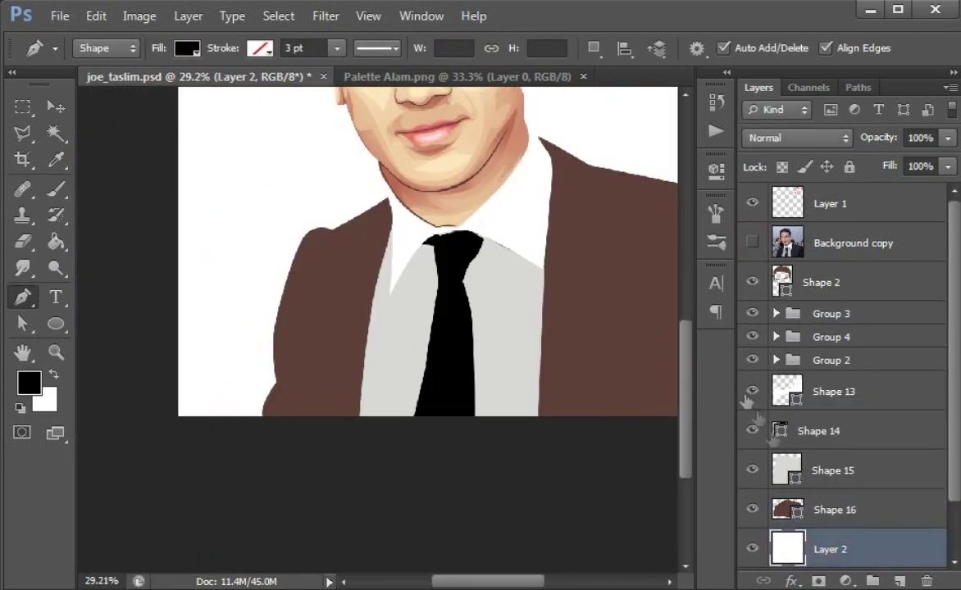
{"action": "key", "text": "alt+BackSpace"}
{"action": "scroll", "coordinate": [377, 246], "scroll_direction": "up", "scroll_amount": 3}
{"action": "scroll", "coordinate": [377, 246], "scroll_direction": "down", "scroll_amount": 1}
Recolour the jacket shape with a lighter brown than the hair.
{"action": "left_click", "coordinate": [820, 282]}
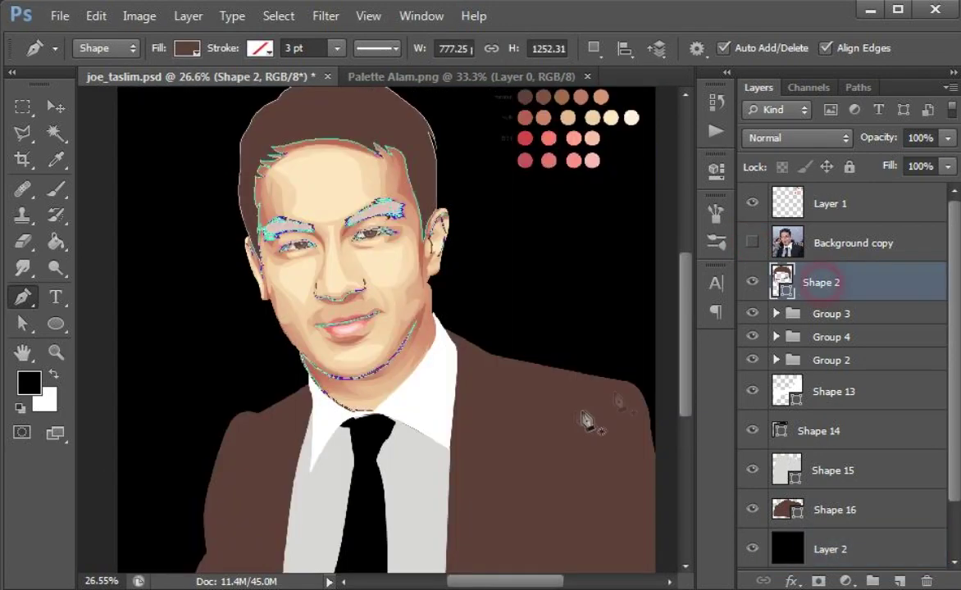
{"action": "scroll", "coordinate": [649, 303], "scroll_direction": "down", "scroll_amount": 4}
{"action": "double_click", "coordinate": [791, 513]}
{"action": "key", "text": "Return"}
{"action": "scroll", "coordinate": [378, 328], "scroll_direction": "up", "scroll_amount": 2}
{"action": "double_click", "coordinate": [787, 510]}
{"action": "left_click", "coordinate": [495, 399]}
{"action": "key", "text": "Return"}
Group the jacket, shirt, tie and collar shape layers together.
{"action": "scroll", "coordinate": [495, 400], "scroll_direction": "up", "scroll_amount": 2}
{"action": "left_click", "coordinate": [833, 391], "text": "shift"}
{"action": "key", "text": "ctrl+g"}
Hide Layer 2, Shape 2, the skin and clothing groups and the Curves 1 adjustment to expose the hair tones in the reference.
{"action": "left_click", "coordinate": [753, 414]}
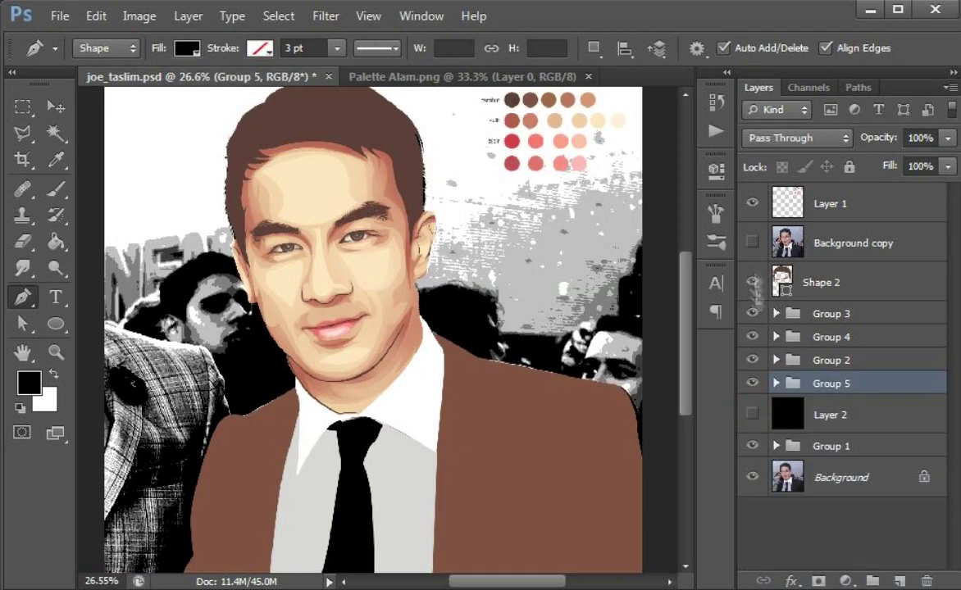
{"action": "left_click", "coordinate": [753, 282]}
{"action": "left_click_drag", "start_coordinate": [753, 366], "coordinate": [753, 383]}
{"action": "left_click", "coordinate": [776, 447]}
{"action": "left_click", "coordinate": [753, 516]}
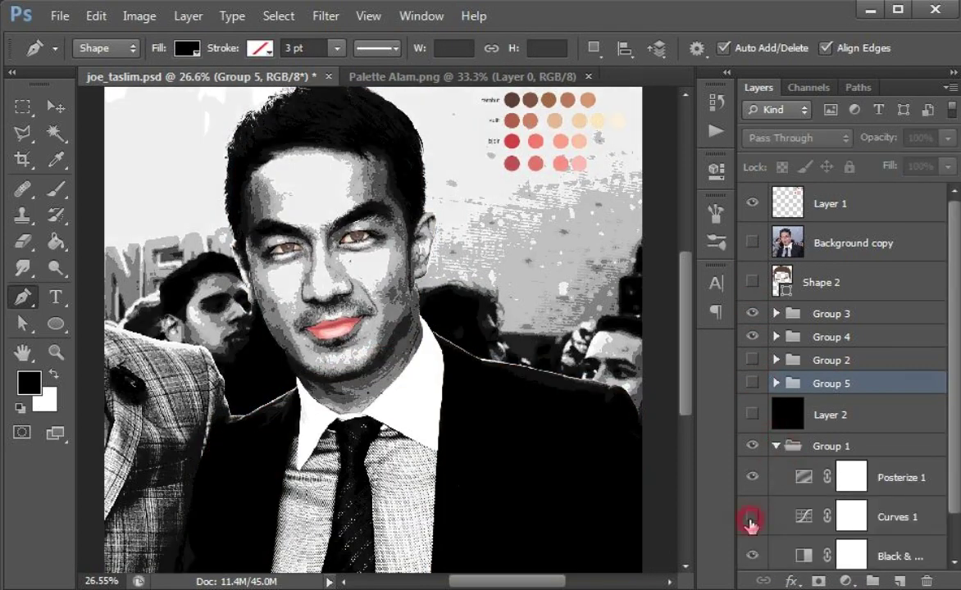
Start a brown hair shadow shape above Shape 2, tracing the hairline from the forehead corner down to the sideburn beside the ear.
{"action": "left_click", "coordinate": [820, 282]}
{"action": "scroll", "coordinate": [485, 283], "scroll_direction": "up", "scroll_amount": 5}
{"action": "scroll", "coordinate": [486, 283], "scroll_direction": "up", "scroll_amount": 2}
{"action": "left_click", "coordinate": [386, 323]}
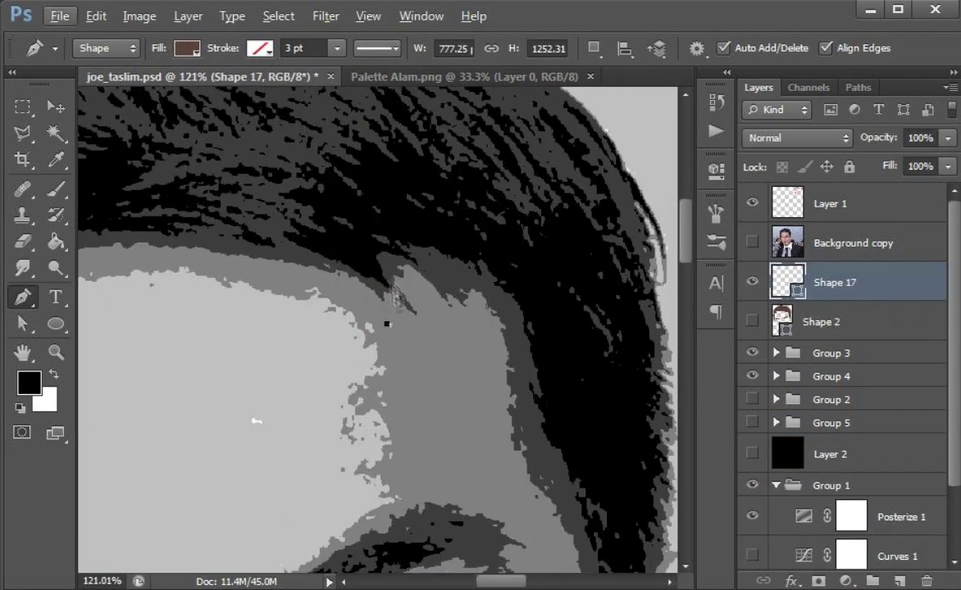
{"action": "left_click", "coordinate": [537, 328]}
{"action": "scroll", "coordinate": [537, 328], "scroll_direction": "down", "scroll_amount": 2}
{"action": "left_click", "coordinate": [495, 369]}
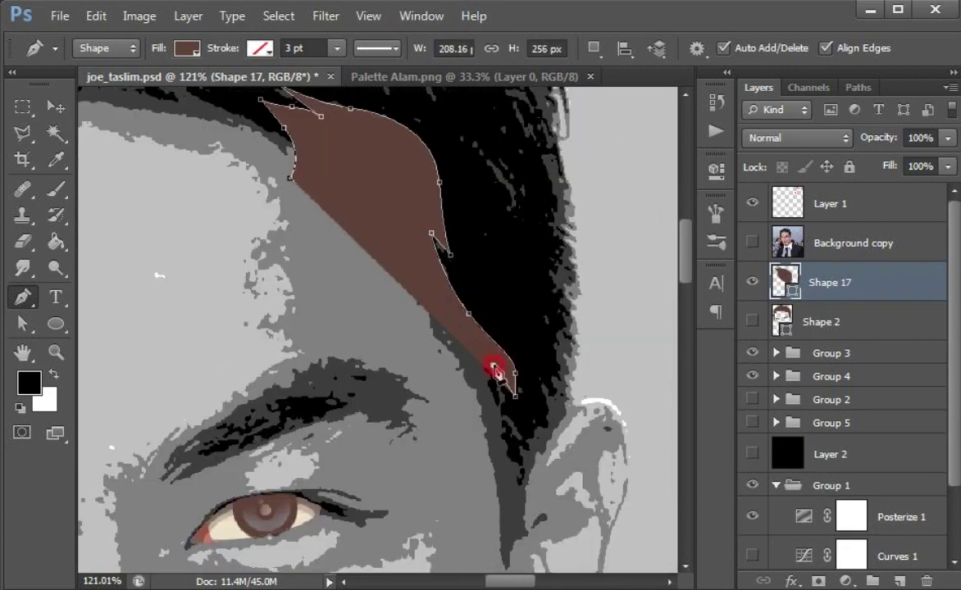
{"action": "left_click", "coordinate": [533, 449]}
Hide Shape 17's fill and extend its path up the outer hair edge, adding long pointed strands toward the crown.
{"action": "left_click", "coordinate": [490, 104]}
{"action": "left_click", "coordinate": [544, 178]}
{"action": "left_click", "coordinate": [753, 282]}
{"action": "scroll", "coordinate": [537, 328], "scroll_direction": "up", "scroll_amount": 2}
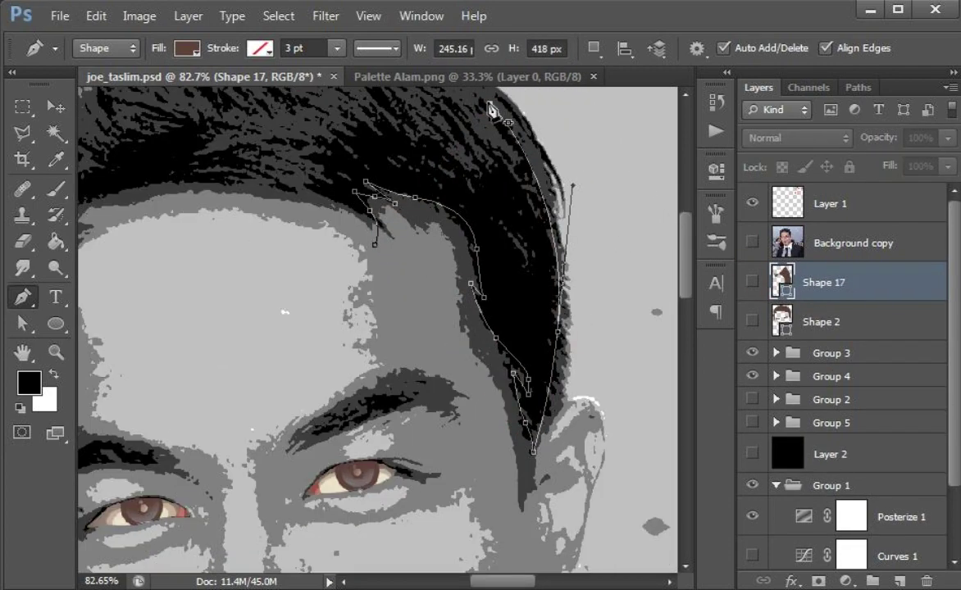
{"action": "scroll", "coordinate": [496, 260], "scroll_direction": "up", "scroll_amount": 2}
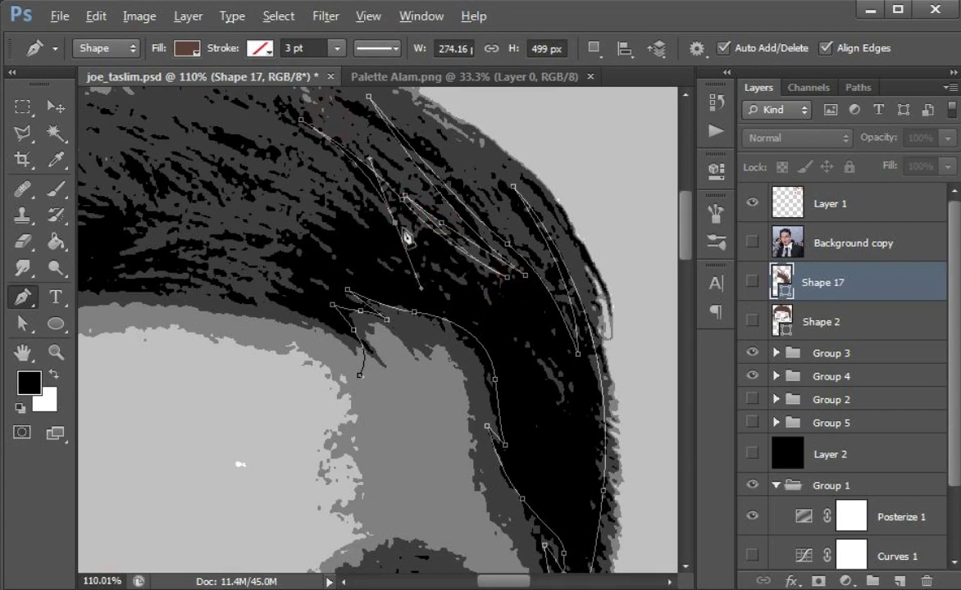
{"action": "left_click_drag", "start_coordinate": [351, 190], "coordinate": [488, 266]}
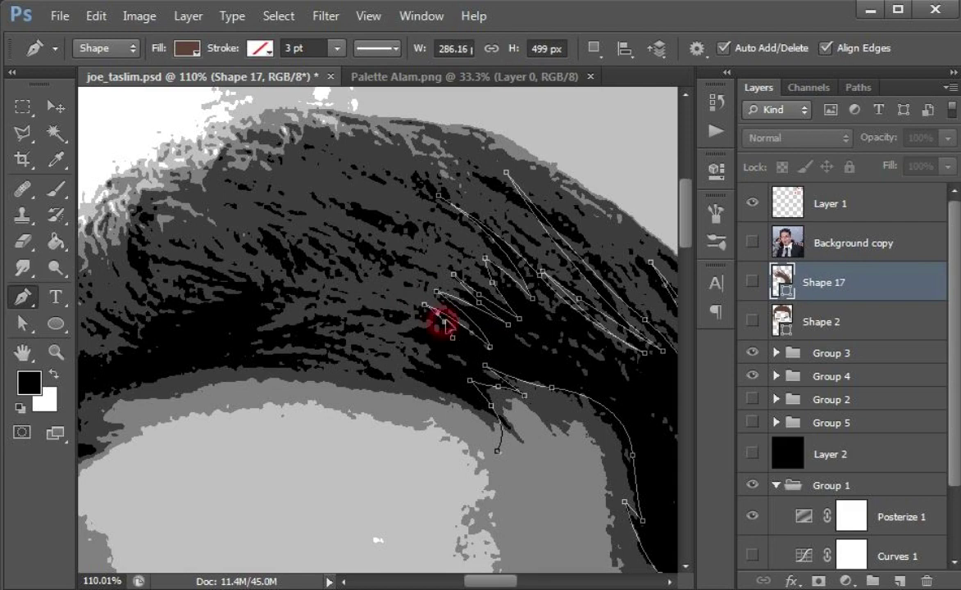
Extend the Shape 17 path across the front hairline with pointed strands and continue it down the sideburn on the other side.
{"action": "left_click_drag", "start_coordinate": [310, 367], "coordinate": [356, 368]}
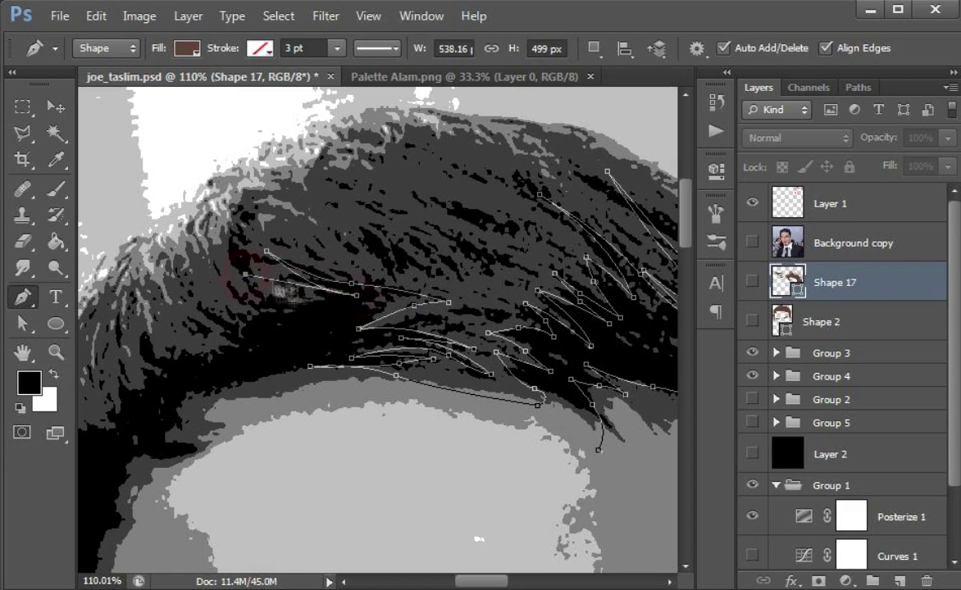
{"action": "left_click_drag", "start_coordinate": [291, 310], "coordinate": [497, 337]}
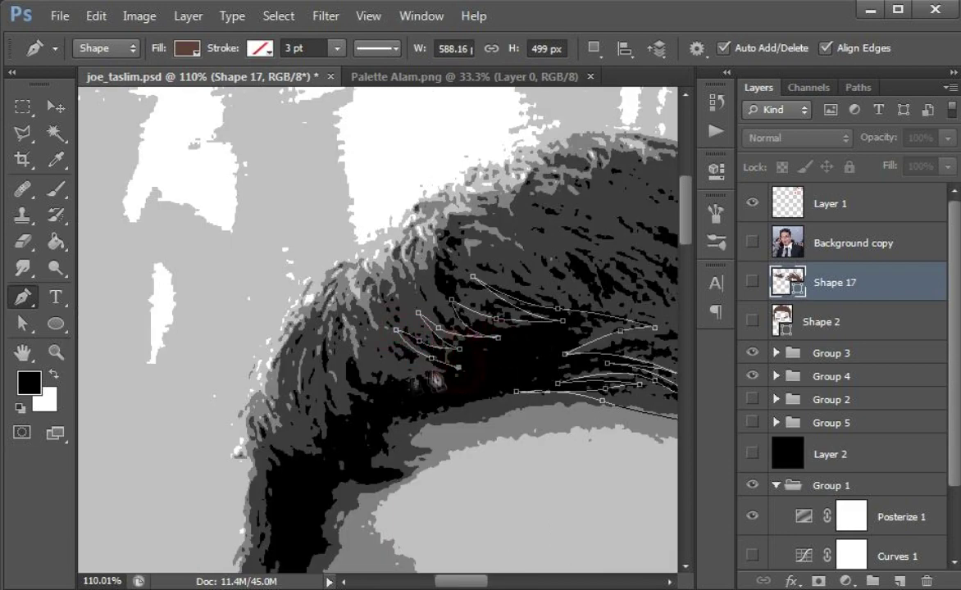
{"action": "left_click_drag", "start_coordinate": [317, 436], "coordinate": [338, 291]}
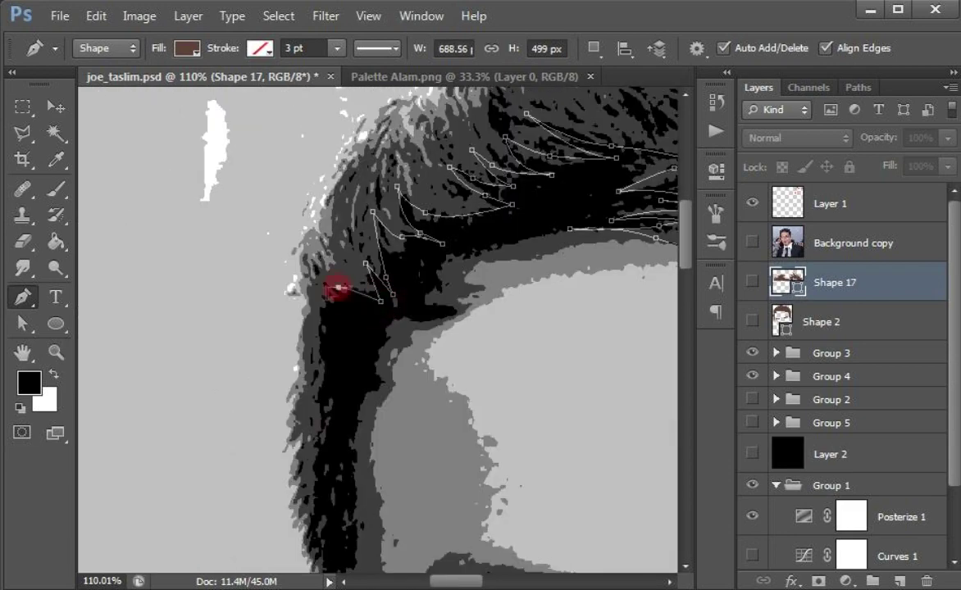
{"action": "left_click", "coordinate": [320, 433]}
{"action": "left_click_drag", "start_coordinate": [320, 433], "coordinate": [316, 287]}
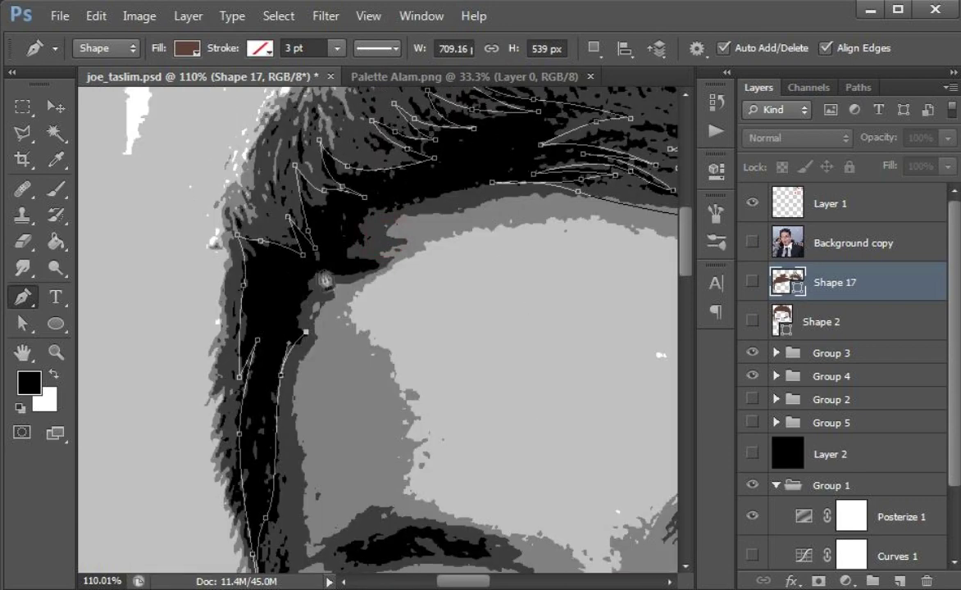
Finish the inner temple edge of Shape 17 and carry its path in a loose loop around the outside of the hair.
{"action": "scroll", "coordinate": [399, 215], "scroll_direction": "down", "scroll_amount": 5}
{"action": "left_click", "coordinate": [350, 504]}
{"action": "left_click", "coordinate": [623, 262]}
{"action": "left_click", "coordinate": [547, 489]}
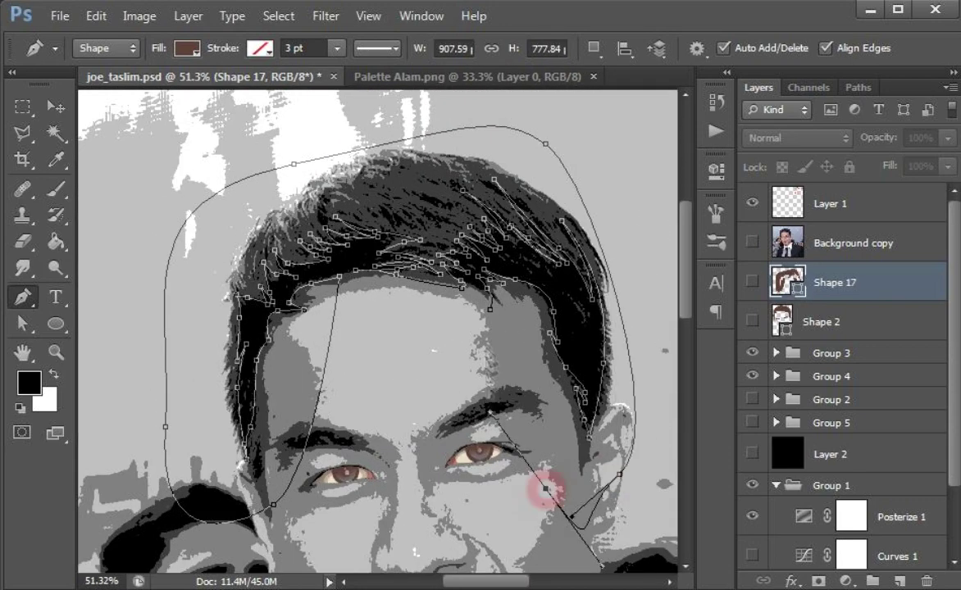
Recolour Shape 17 with the second hair brown from the palette and select the Shape 2 hair outline.
{"action": "scroll", "coordinate": [508, 334], "scroll_direction": "down", "scroll_amount": 3}
{"action": "double_click", "coordinate": [786, 282]}
{"action": "left_click", "coordinate": [537, 133]}
{"action": "scroll", "coordinate": [393, 246], "scroll_direction": "up", "scroll_amount": 3}
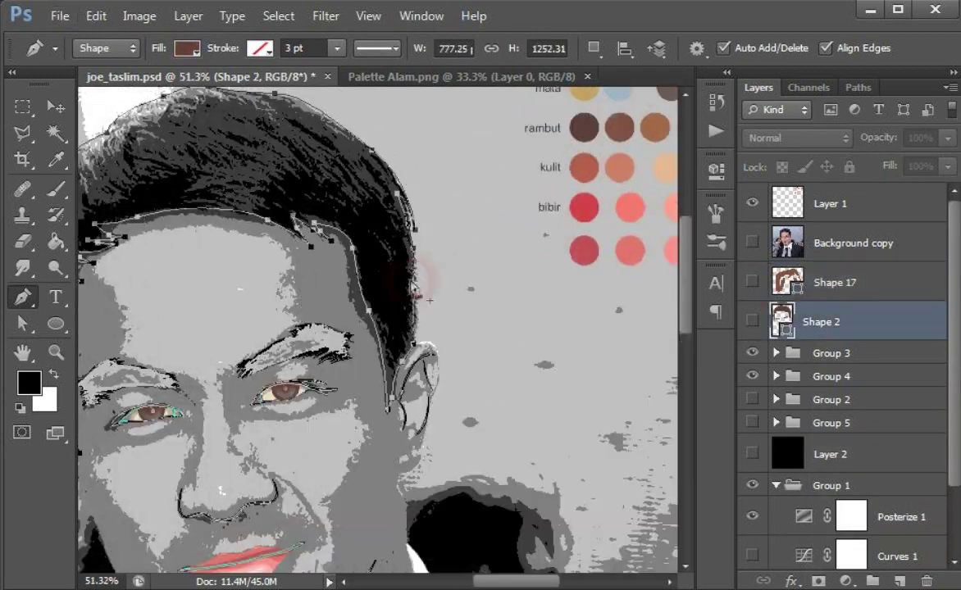
Trim Shape 17 to the Shape 2 hair outline, then group both layers and hide the group.
{"action": "left_click", "coordinate": [752, 281]}
{"action": "left_click", "coordinate": [845, 282]}
{"action": "left_click", "coordinate": [875, 322], "text": "shift"}
{"action": "key", "text": "ctrl+g"}
{"action": "left_click", "coordinate": [752, 274]}
{"action": "left_click", "coordinate": [845, 305]}
Start a lighter hair shape above Shape 17, tracing small pointed strands up the outer edge of the sideburn.
{"action": "scroll", "coordinate": [259, 284], "scroll_direction": "up", "scroll_amount": 4}
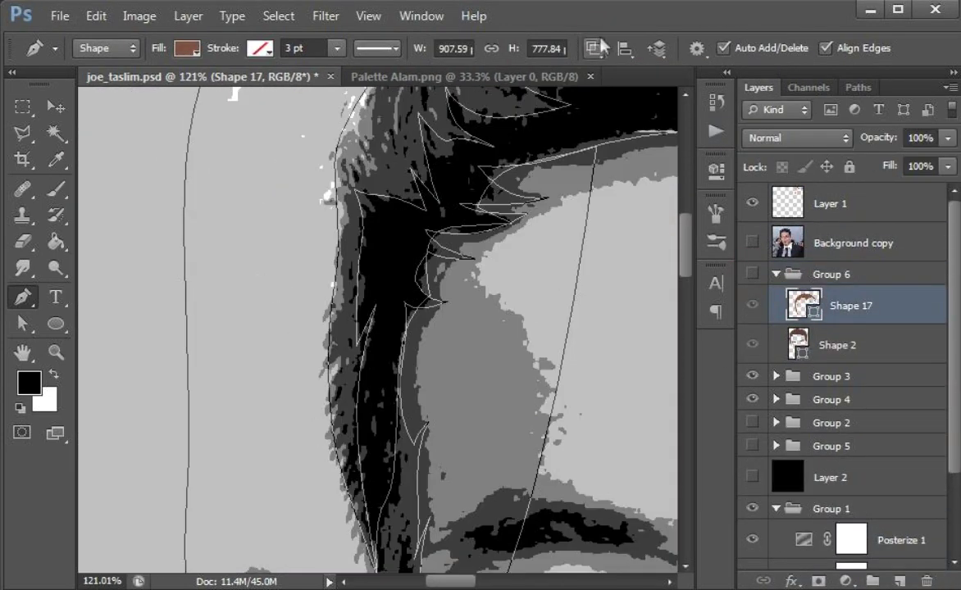
{"action": "left_click", "coordinate": [305, 456]}
{"action": "left_click", "coordinate": [326, 365]}
{"action": "left_click", "coordinate": [344, 215]}
{"action": "scroll", "coordinate": [344, 215], "scroll_direction": "up", "scroll_amount": 3}
{"action": "left_click", "coordinate": [337, 264]}
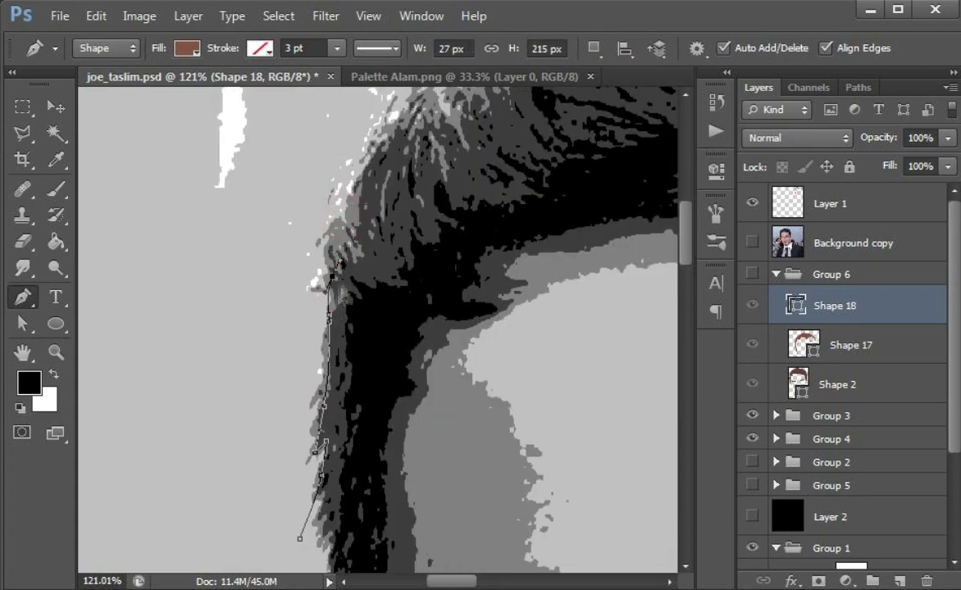
Continue the Shape 18 path with pointed strands around the upper hair corner and along the top of the head.
{"action": "scroll", "coordinate": [345, 237], "scroll_direction": "up", "scroll_amount": 4}
{"action": "scroll", "coordinate": [328, 263], "scroll_direction": "left", "scroll_amount": 2}
{"action": "left_click", "coordinate": [311, 292]}
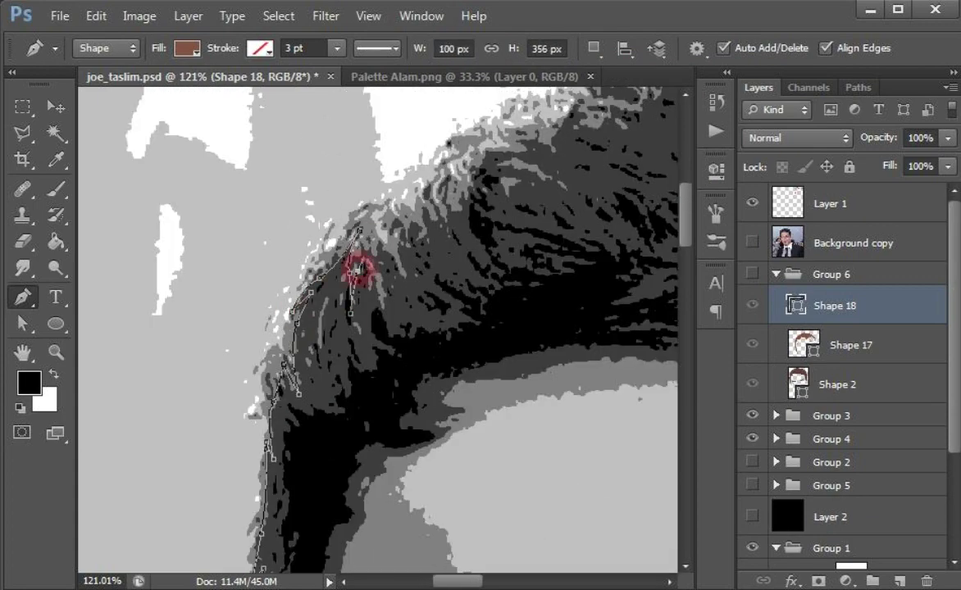
{"action": "left_click", "coordinate": [403, 212]}
{"action": "scroll", "coordinate": [336, 379], "scroll_direction": "up", "scroll_amount": 3}
{"action": "scroll", "coordinate": [335, 378], "scroll_direction": "right", "scroll_amount": 2}
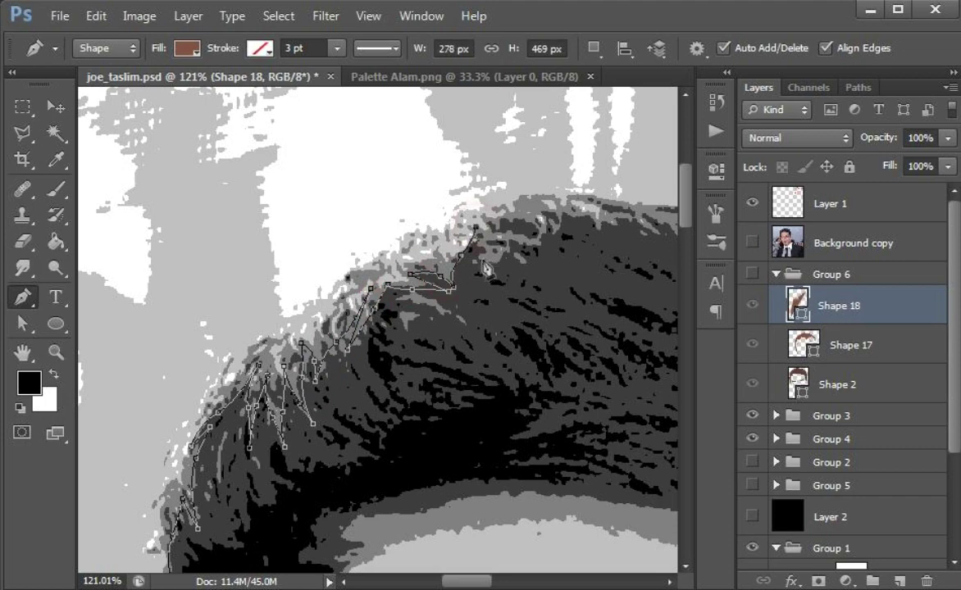
{"action": "scroll", "coordinate": [487, 269], "scroll_direction": "up", "scroll_amount": 2}
{"action": "scroll", "coordinate": [487, 269], "scroll_direction": "right", "scroll_amount": 4}
{"action": "left_click", "coordinate": [388, 331]}
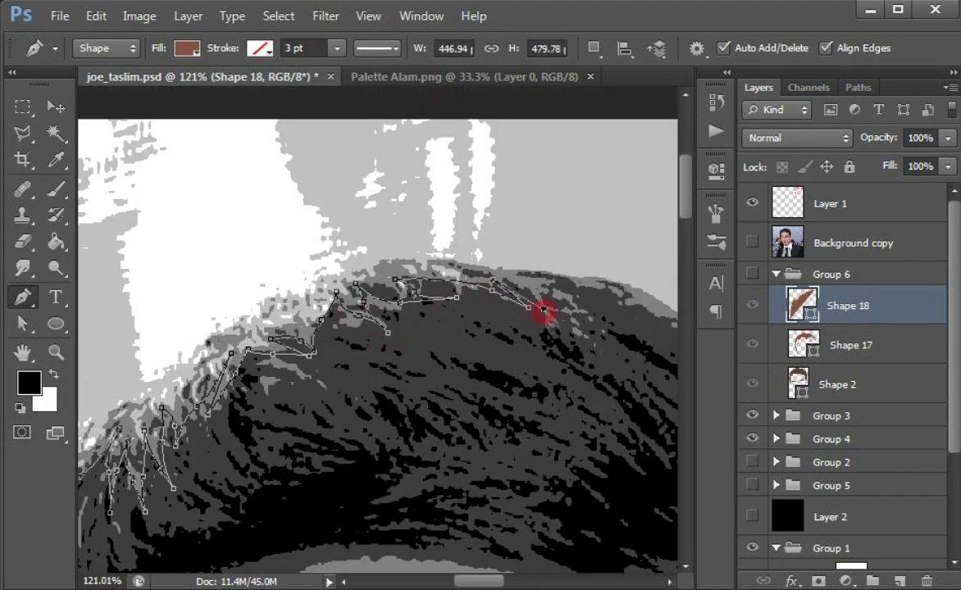
Close Shape 18 beyond the far side of the crown and trim it to the hair outline, filled with the third hair brown.
{"action": "scroll", "coordinate": [544, 310], "scroll_direction": "right", "scroll_amount": 4}
{"action": "left_click", "coordinate": [383, 317]}
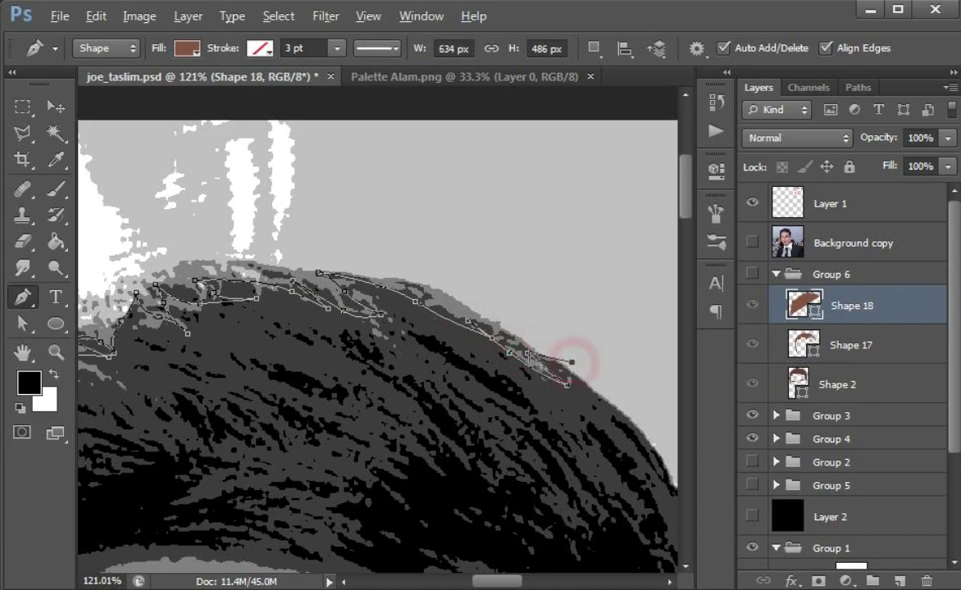
{"action": "scroll", "coordinate": [180, 386], "scroll_direction": "down", "scroll_amount": 6}
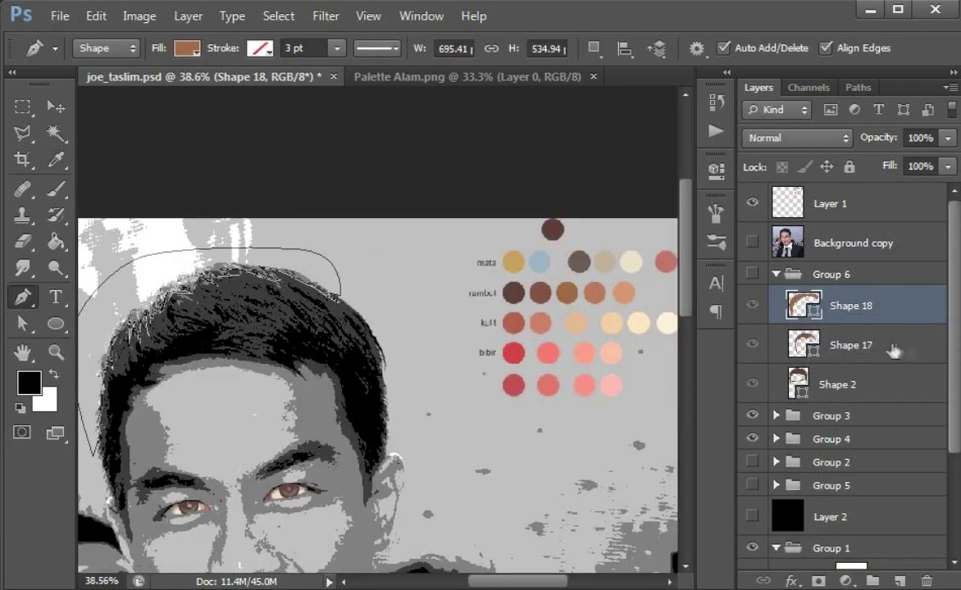
{"action": "left_click", "coordinate": [592, 50]}
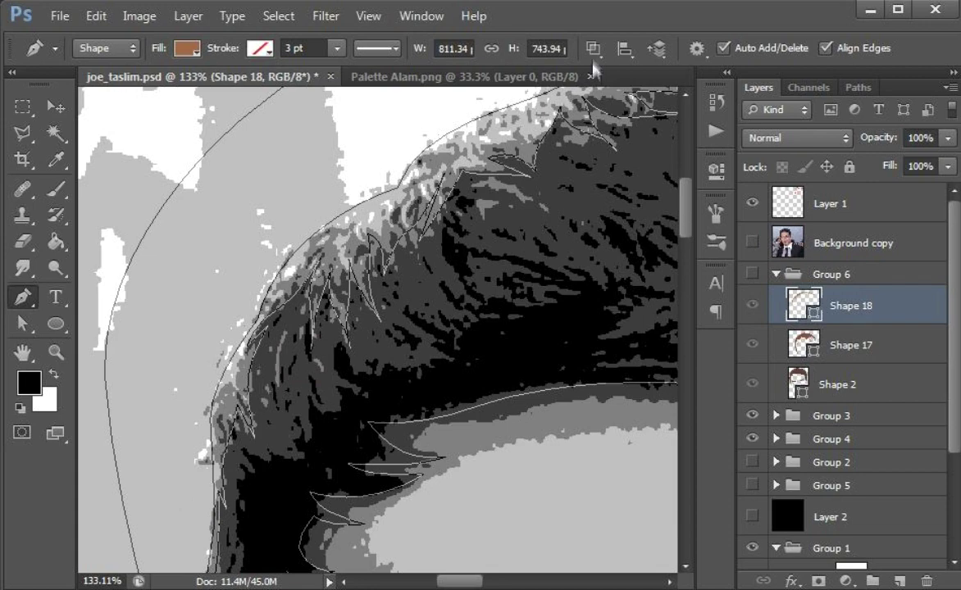
Start a highlight shape above Shape 18, tracing short strands along the outer hair edge from the temple up toward the crown.
{"action": "left_click", "coordinate": [201, 499]}
{"action": "left_click", "coordinate": [210, 443]}
{"action": "left_click", "coordinate": [226, 378]}
{"action": "left_click", "coordinate": [238, 393]}
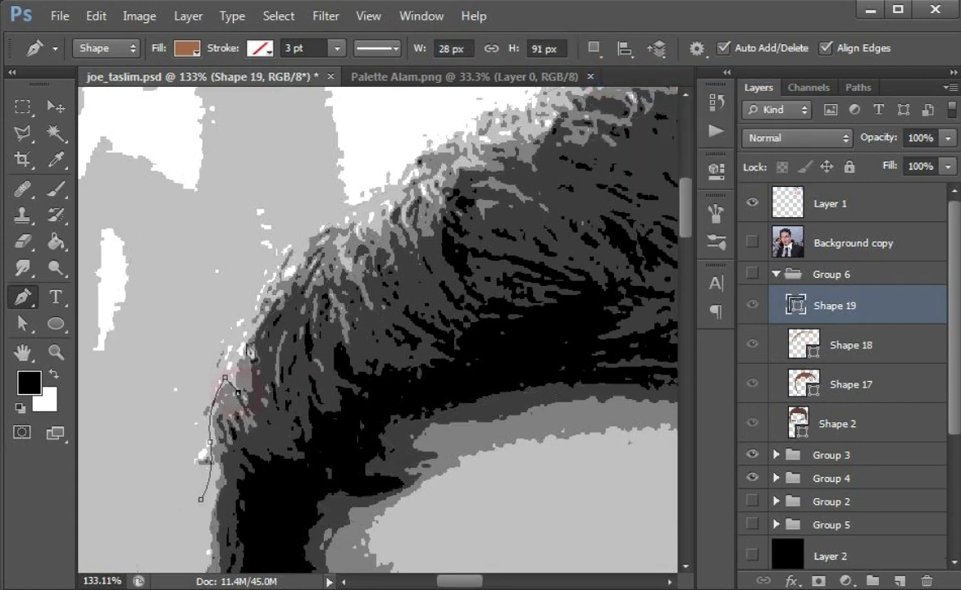
{"action": "left_click", "coordinate": [279, 275]}
{"action": "left_click", "coordinate": [282, 294]}
{"action": "left_click", "coordinate": [332, 227]}
{"action": "left_click", "coordinate": [338, 251]}
{"action": "left_click", "coordinate": [355, 217]}
{"action": "left_click", "coordinate": [365, 233]}
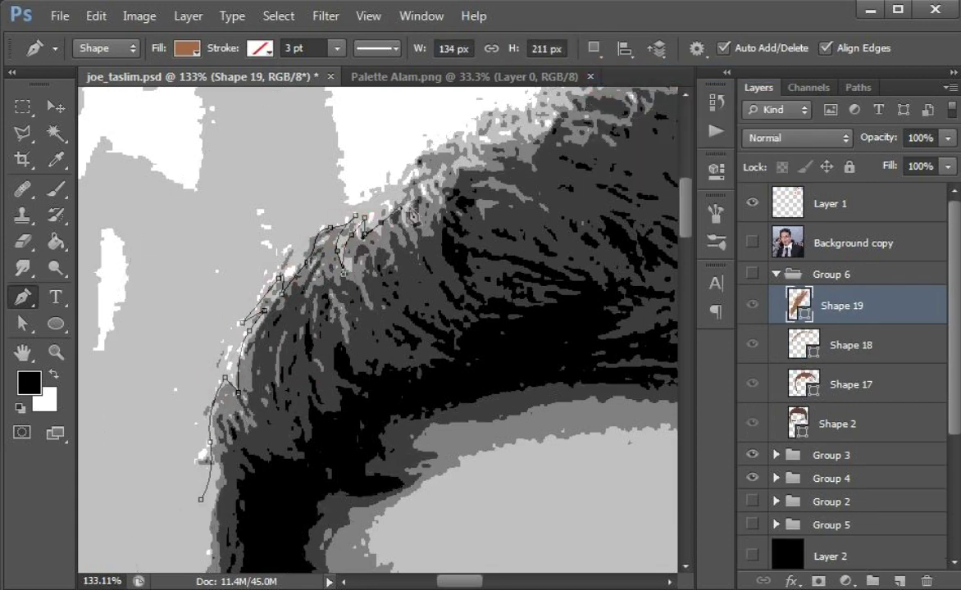
Carry the Shape 19 highlight path over the front of the crown to the top of the hair.
{"action": "left_click_drag", "start_coordinate": [385, 205], "coordinate": [313, 296]}
{"action": "left_click", "coordinate": [415, 174]}
{"action": "left_click", "coordinate": [446, 215]}
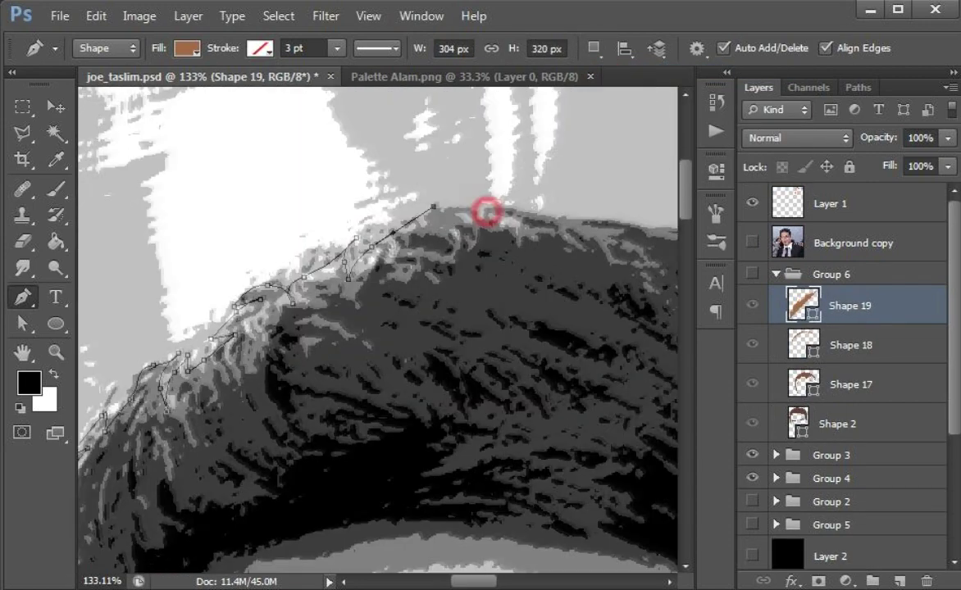
{"action": "left_click_drag", "start_coordinate": [485, 210], "coordinate": [522, 215]}
Trim Shape 19 to the hair outline, recolour it with a lighter hair tone and show Group 6.
{"action": "scroll", "coordinate": [522, 215], "scroll_direction": "down", "scroll_amount": 4}
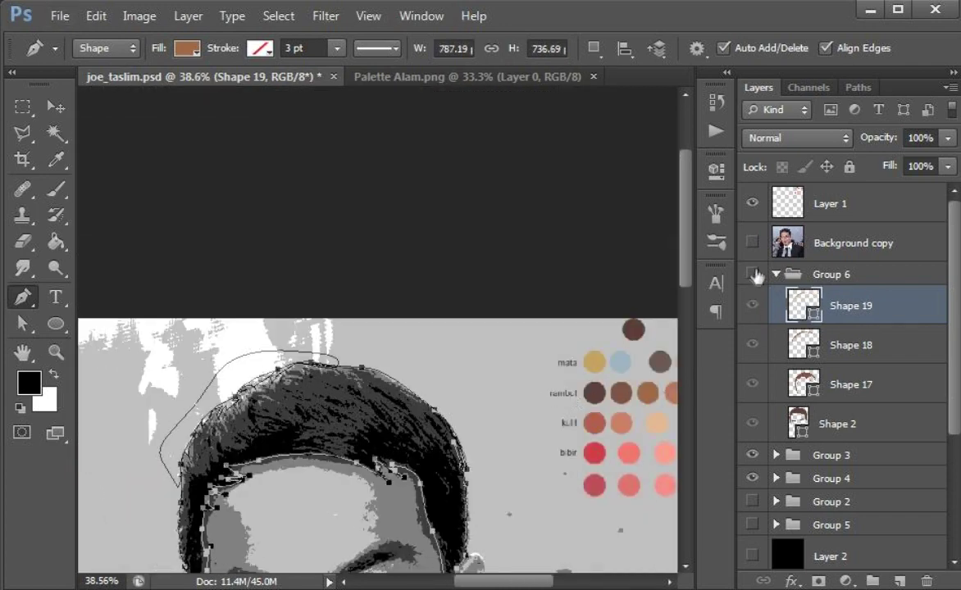
{"action": "scroll", "coordinate": [410, 369], "scroll_direction": "right", "scroll_amount": 3}
{"action": "double_click", "coordinate": [799, 303]}
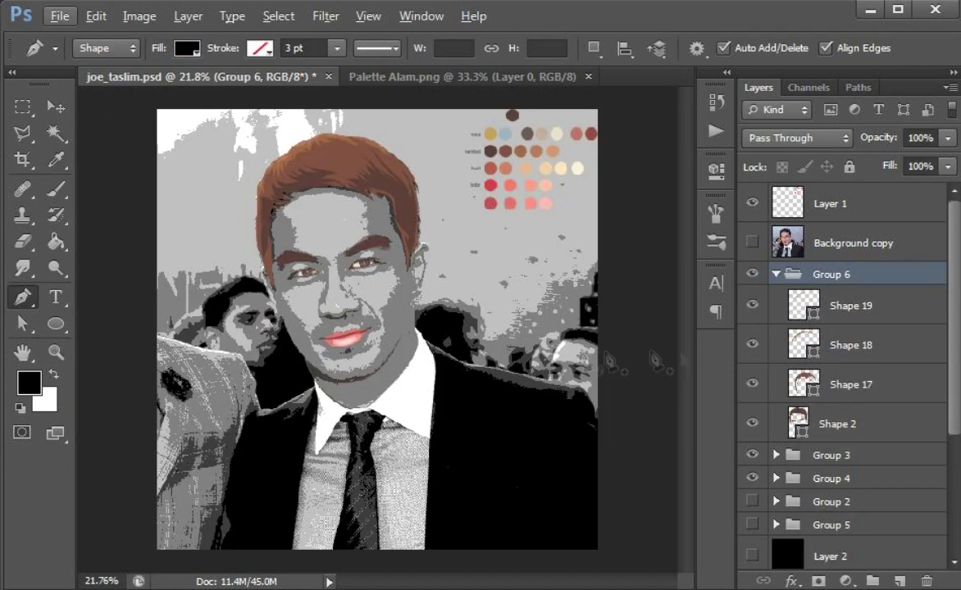